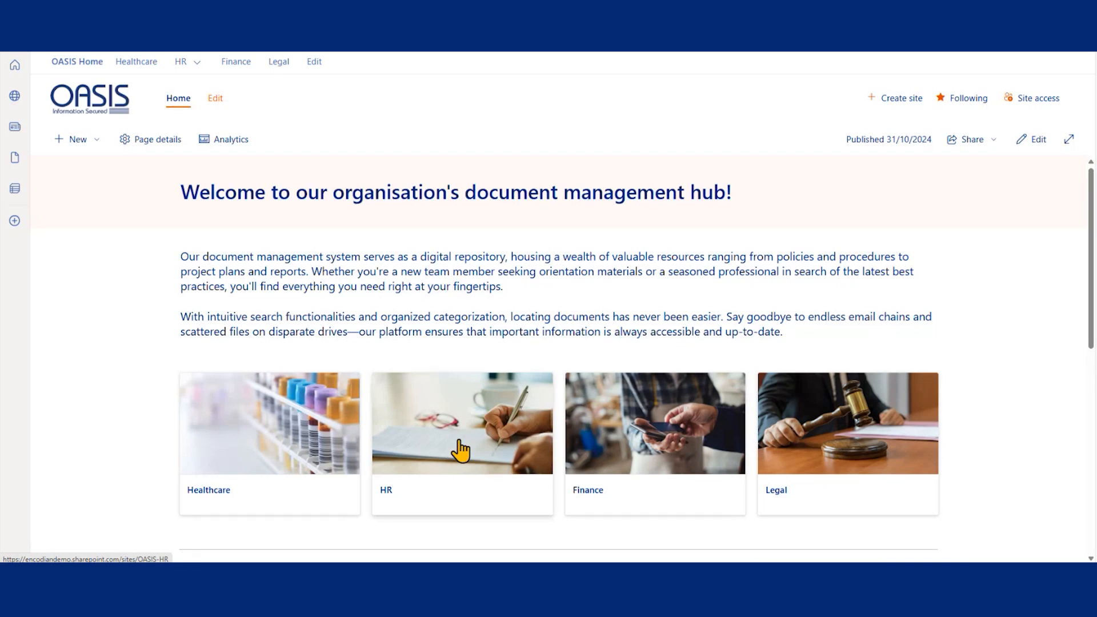
- Open the HR site and search the EDRMS records by Employee ID for EID
left_click(460, 451)
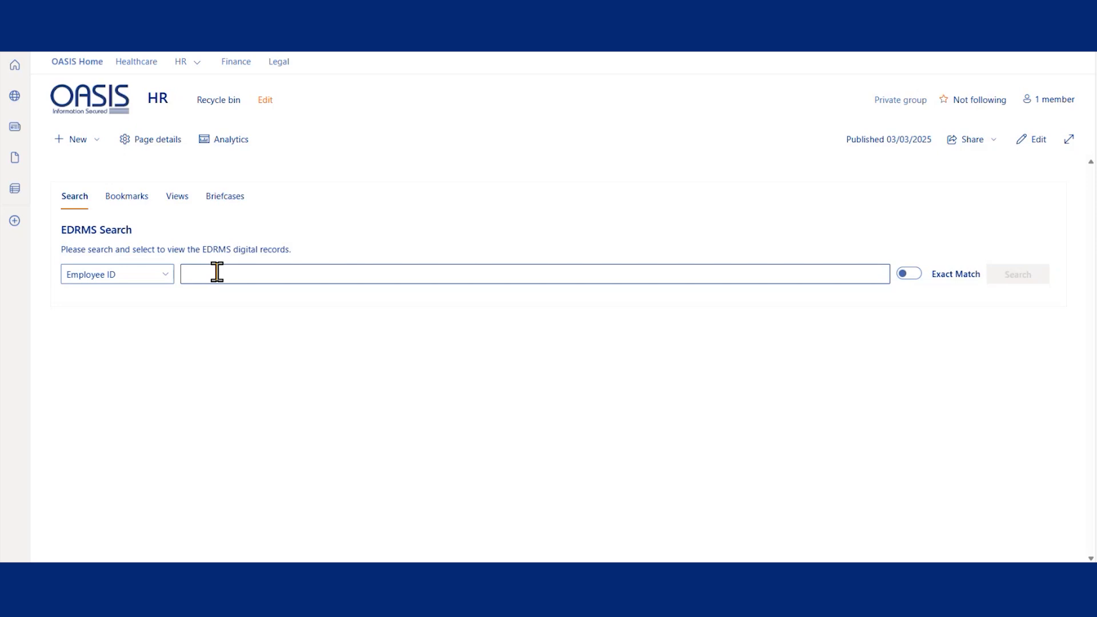
left_click(145, 279)
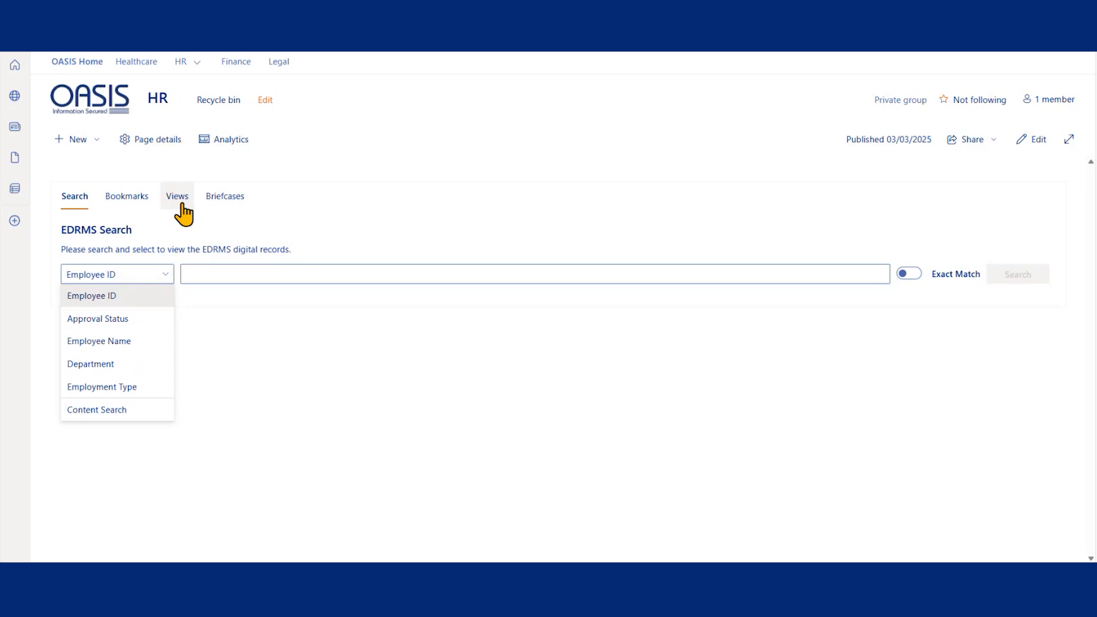
left_click(231, 269)
type("EID")
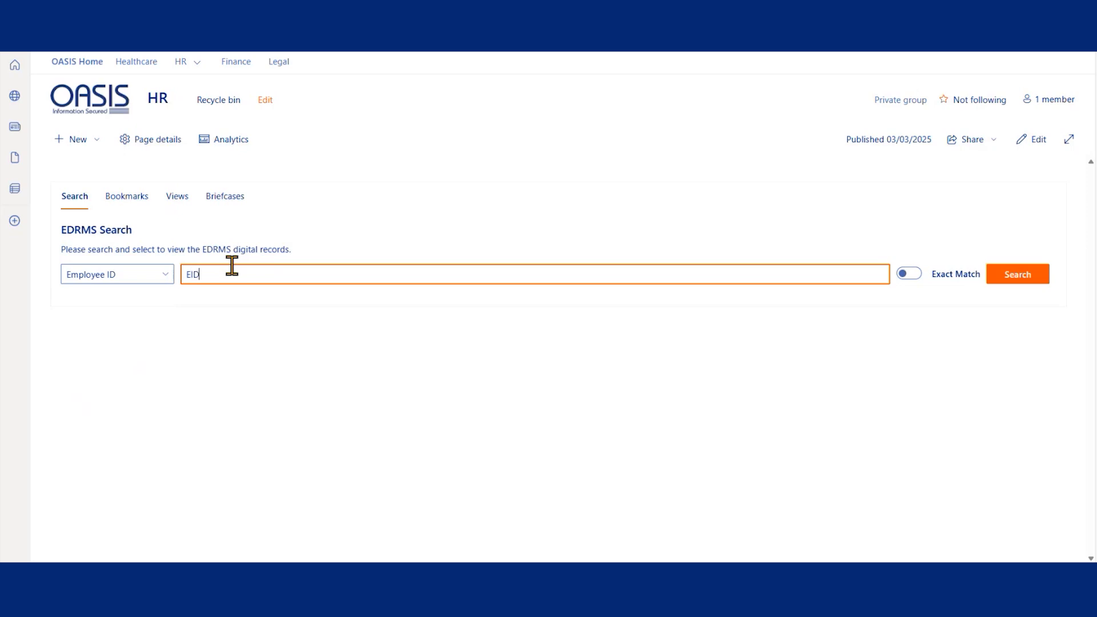
key("Return")
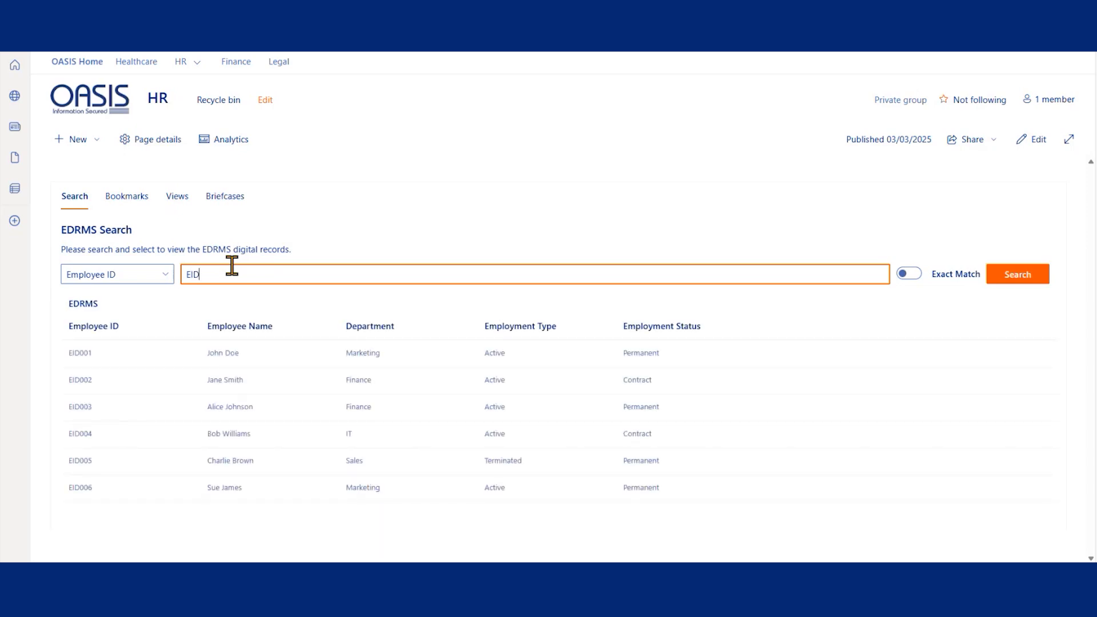
- Narrow the search to the Marketing employee's full employee ID and open the matching record
left_click_drag(211, 272, 185, 275)
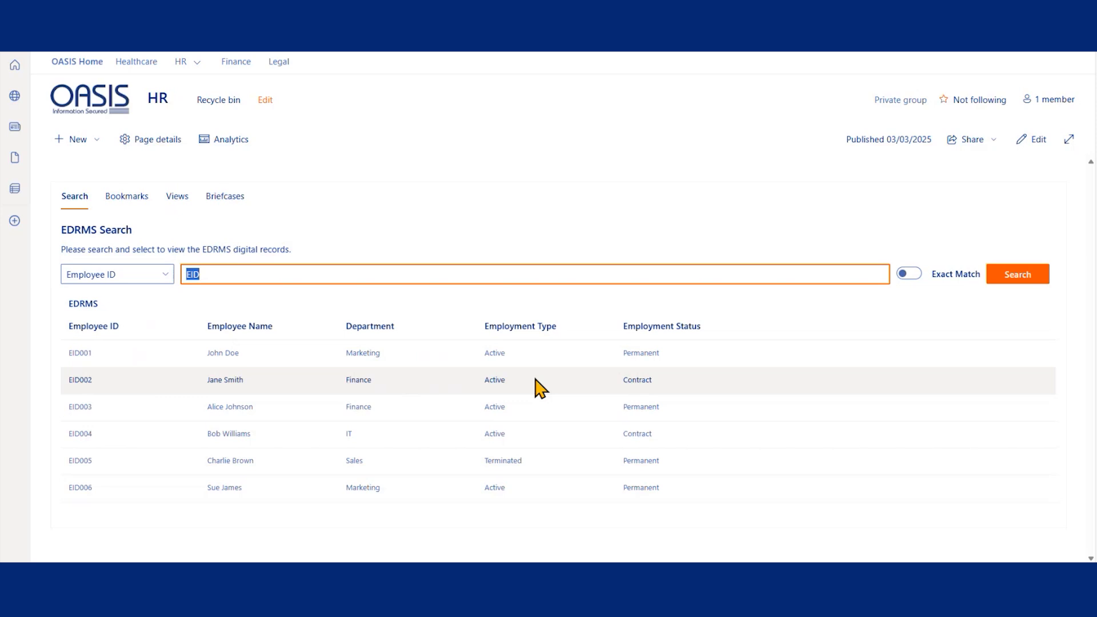
left_click(233, 274)
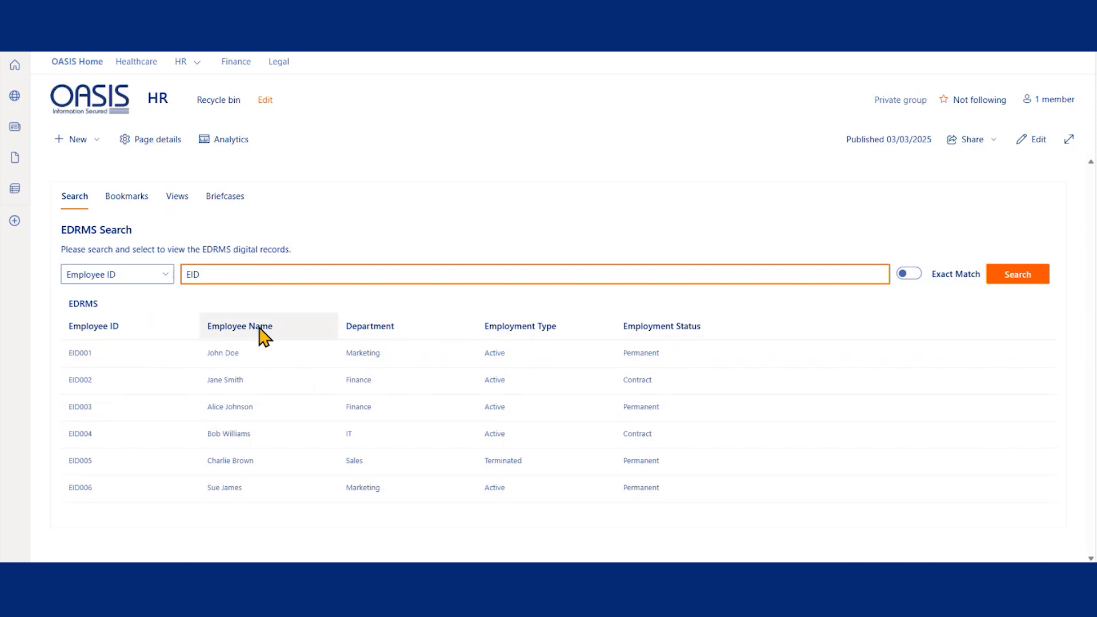
left_click_drag(208, 274, 185, 274)
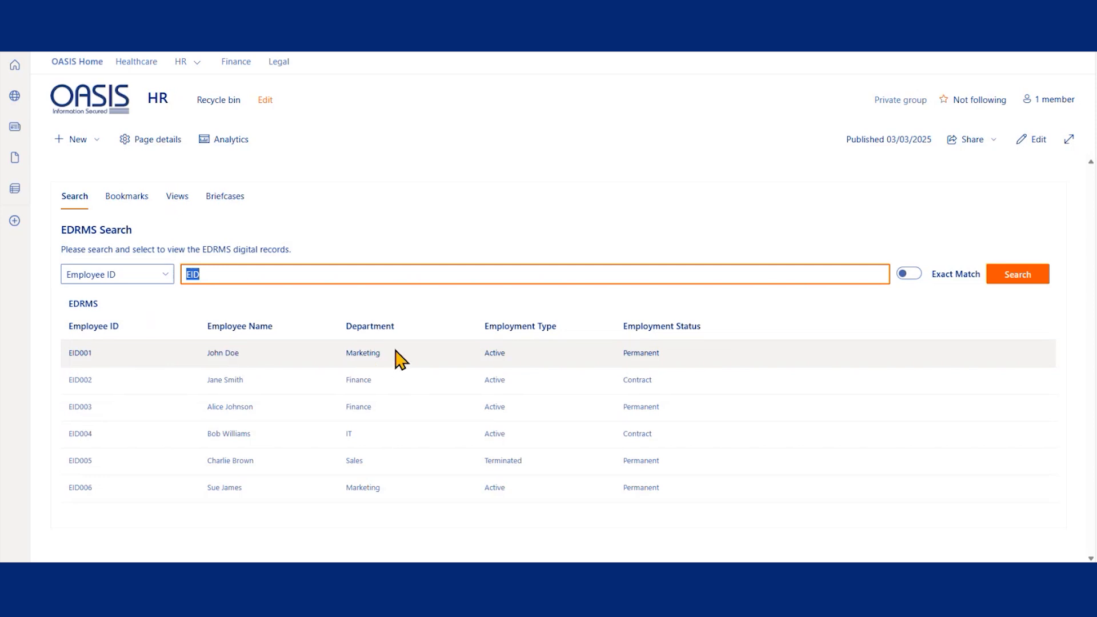
left_click(253, 275)
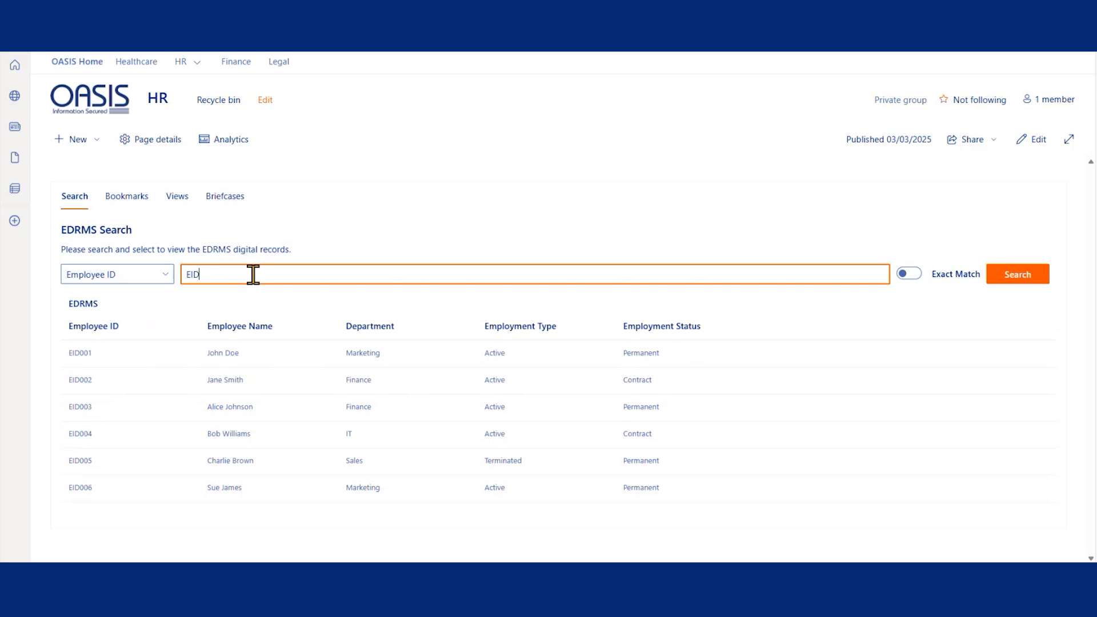
type("001")
key("Return")
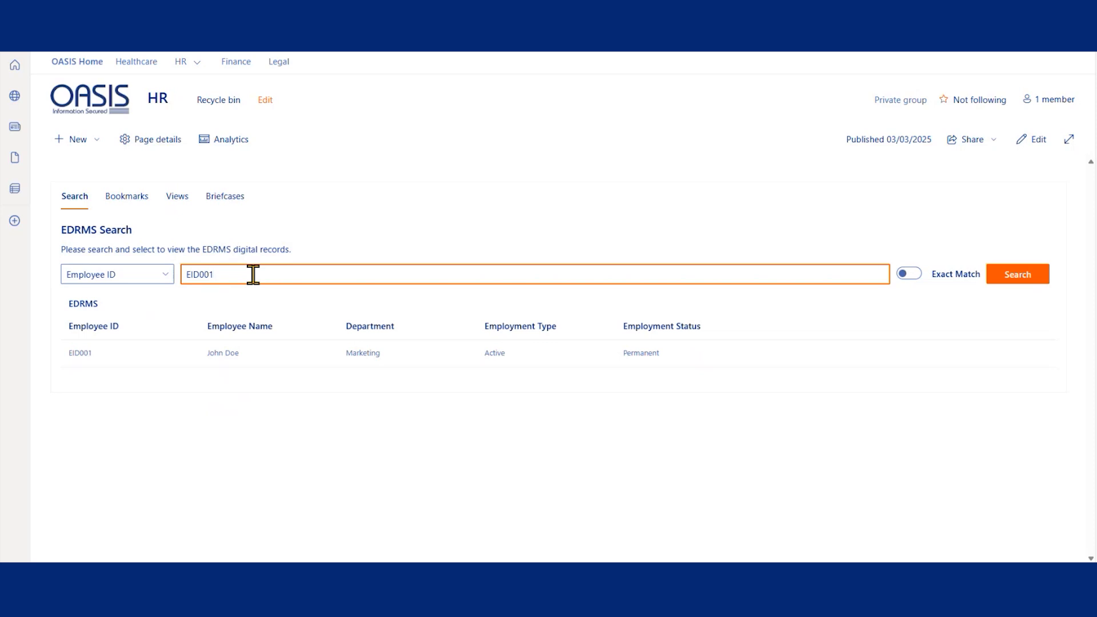
left_click_drag(221, 273, 186, 273)
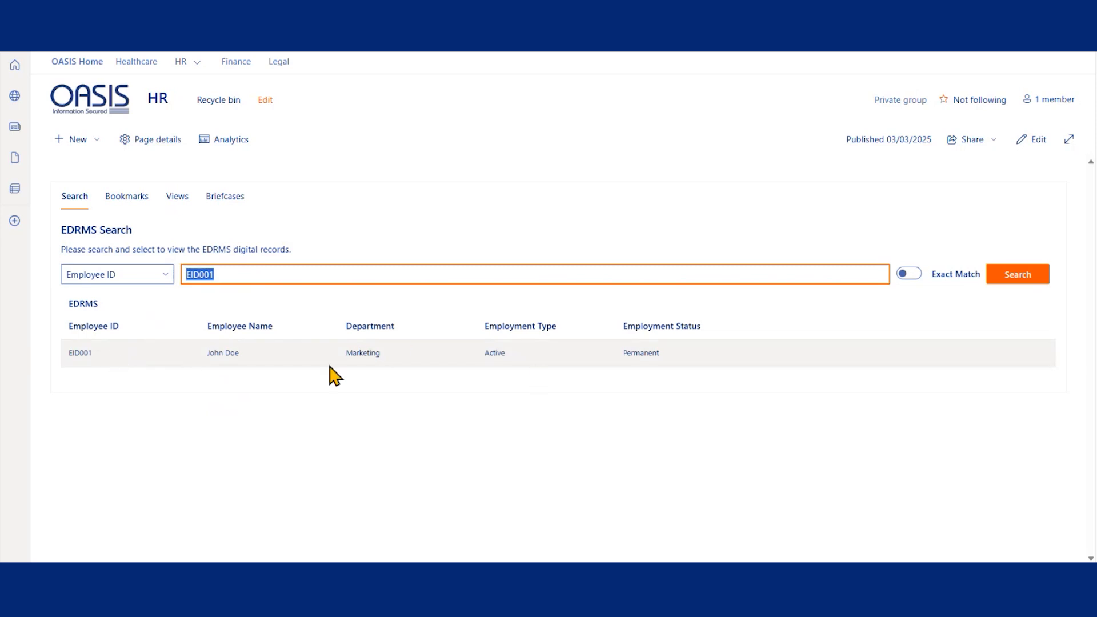
left_click(261, 360)
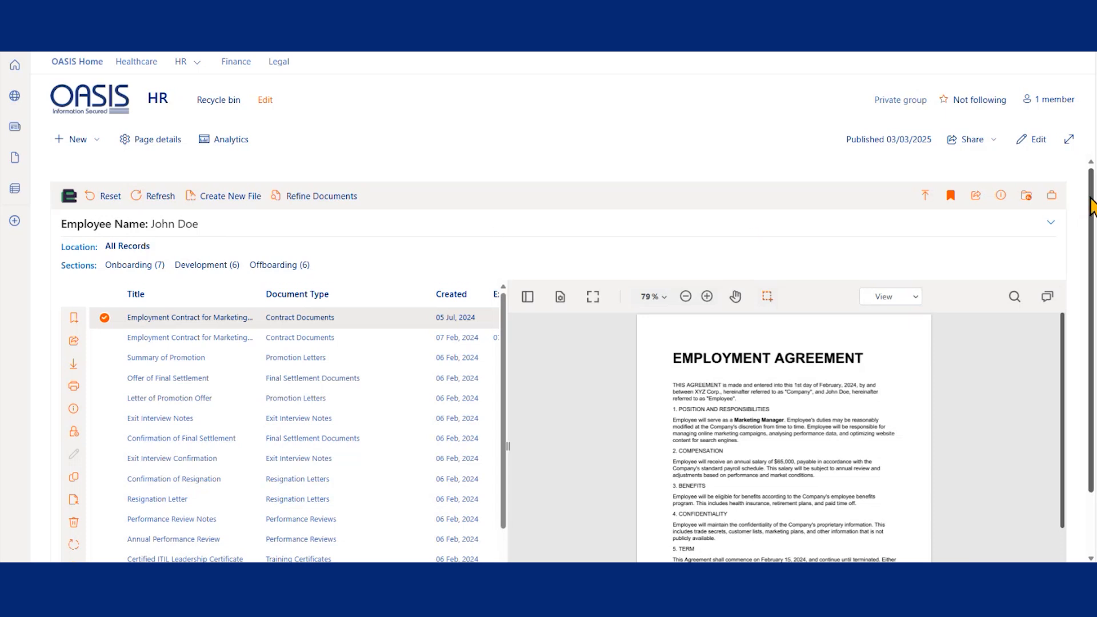
- Expand the employee's header details to review them, and collapse them again
scroll(1092, 222, "down", 1)
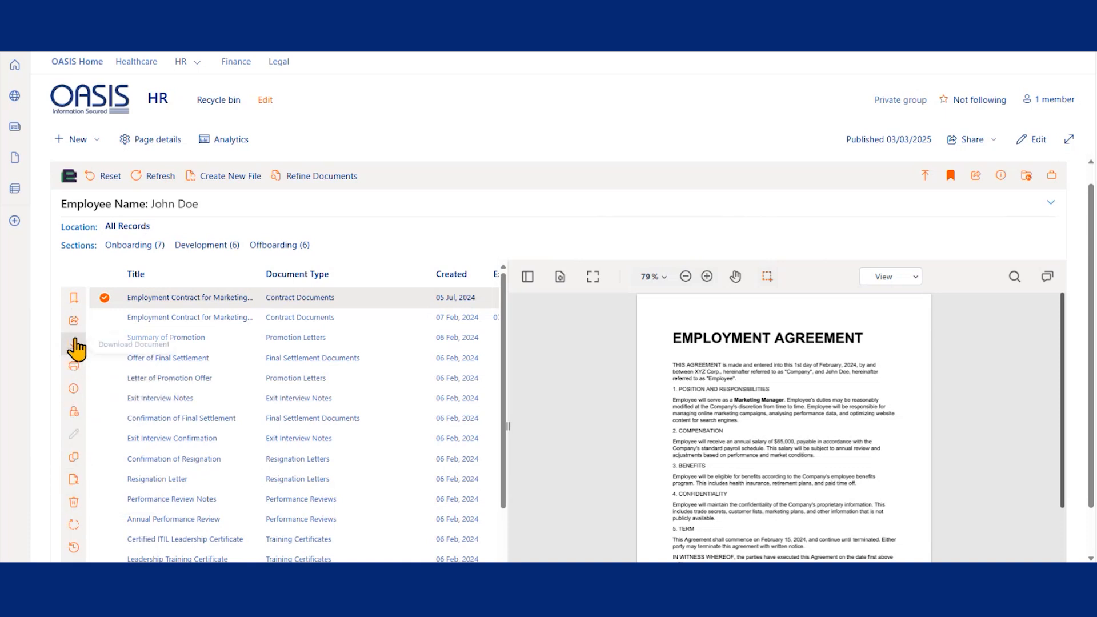
left_click(1052, 202)
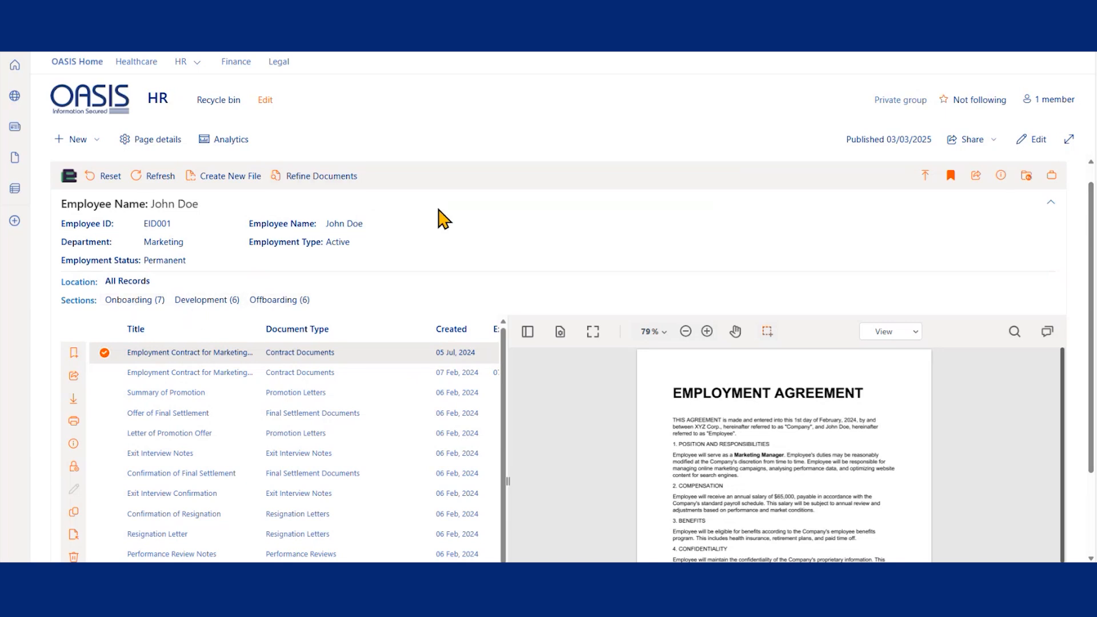
left_click(1052, 203)
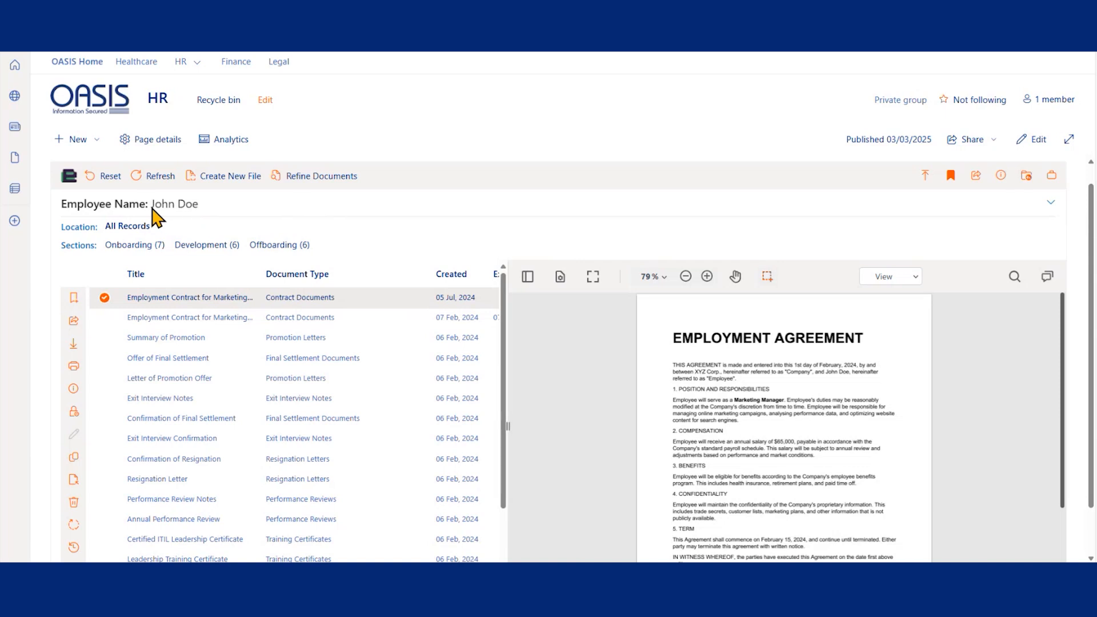
scroll(203, 234, "up", 1)
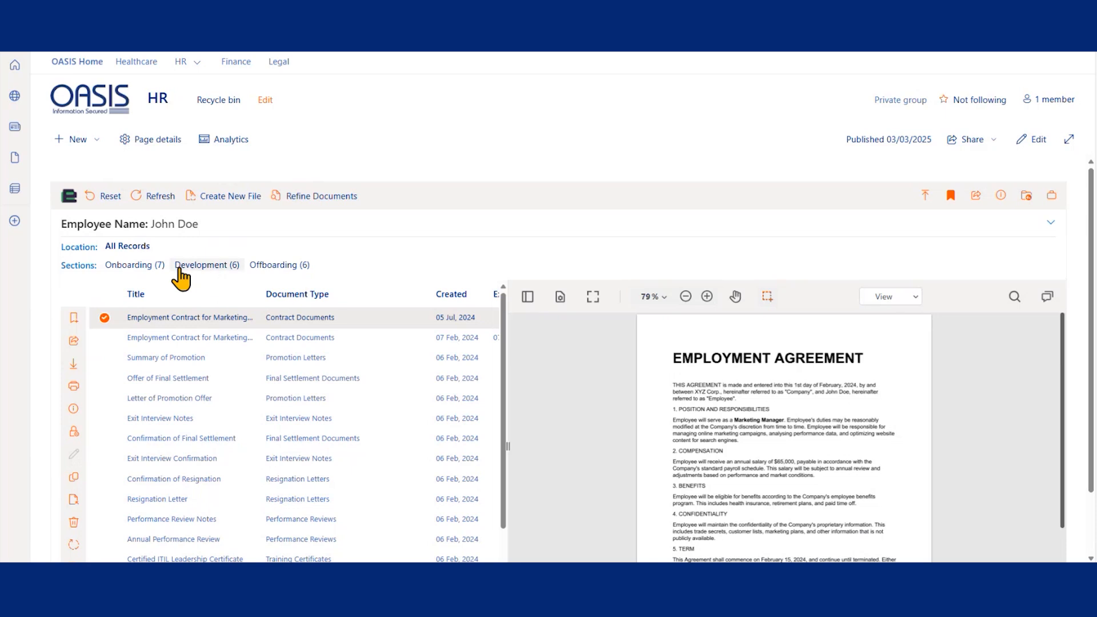
- Browse the Identification Proofs documents within the Onboarding section and return to All Records
left_click(130, 266)
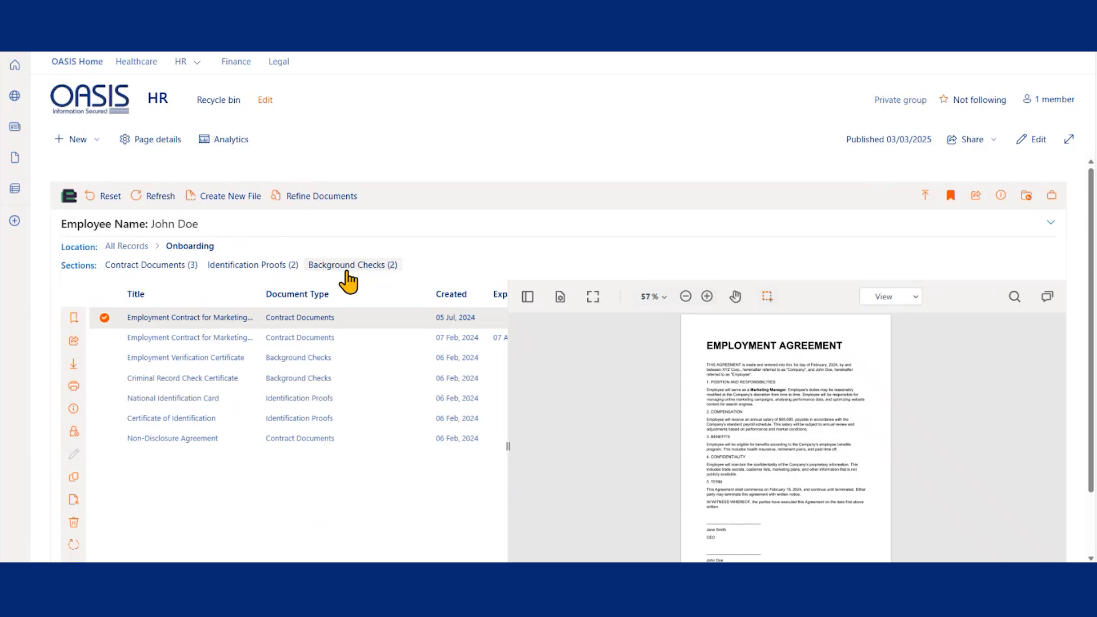
left_click(249, 267)
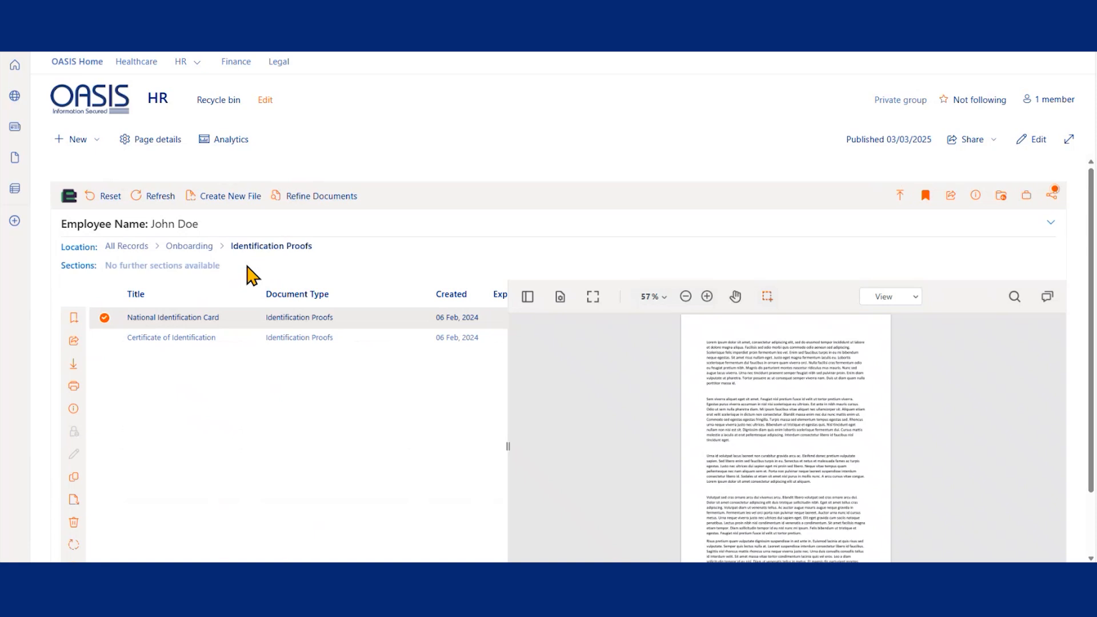
scroll(653, 247, "down", 1)
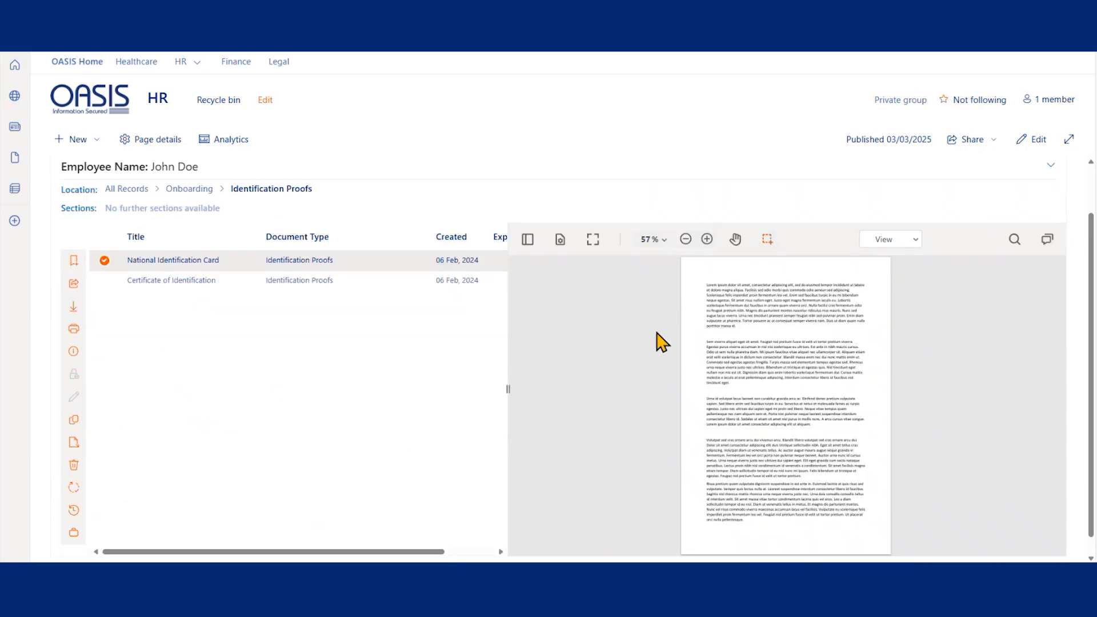
scroll(343, 366, "up", 1)
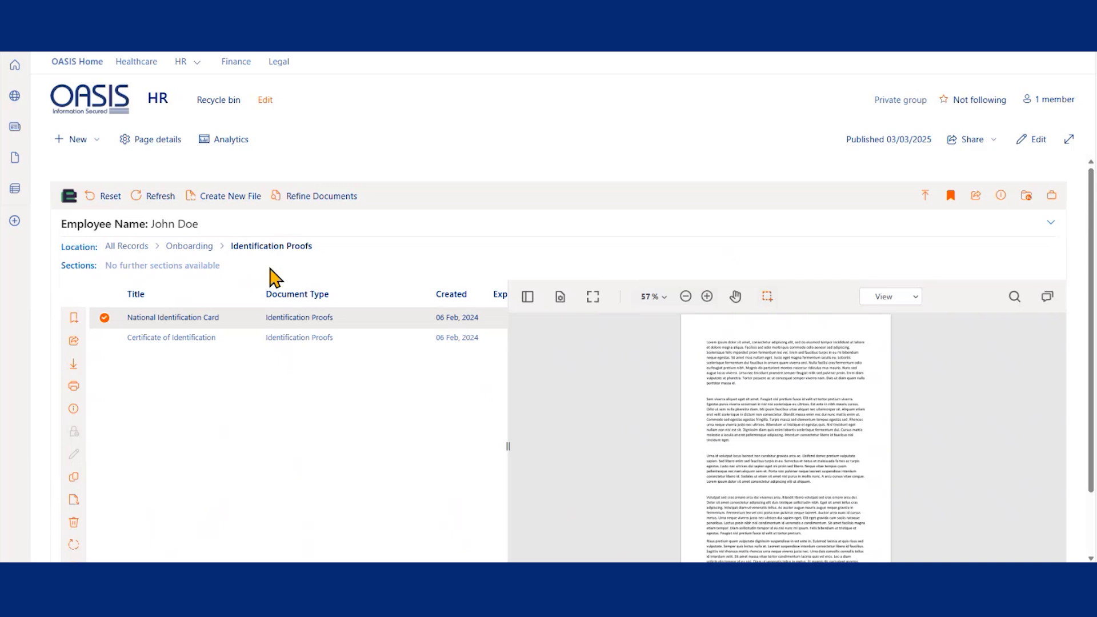
left_click(133, 246)
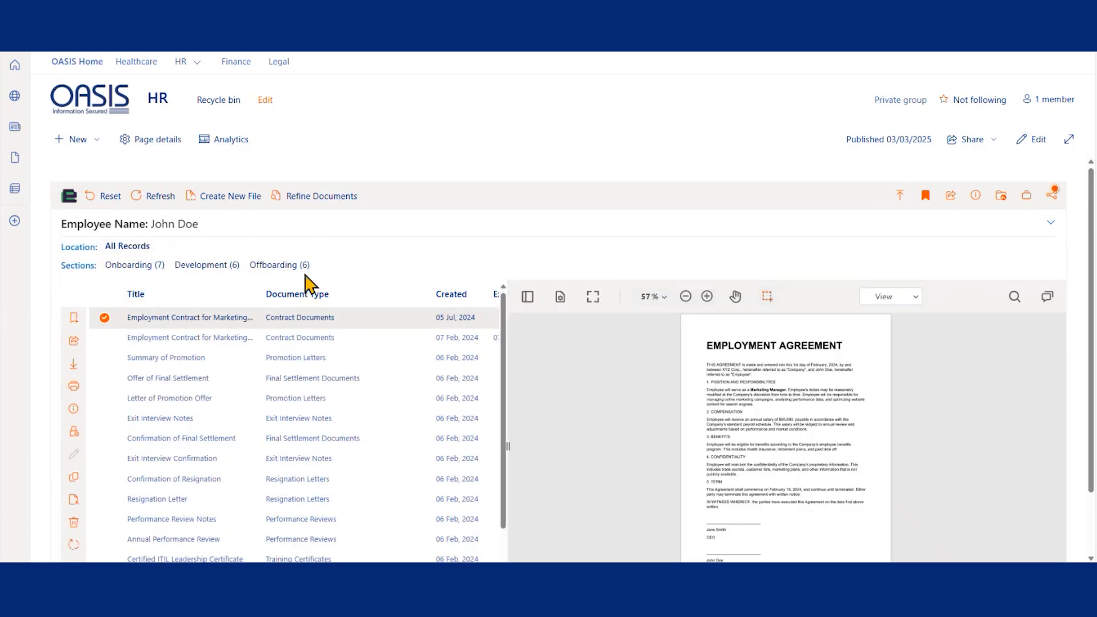
scroll(260, 278, "down", 1)
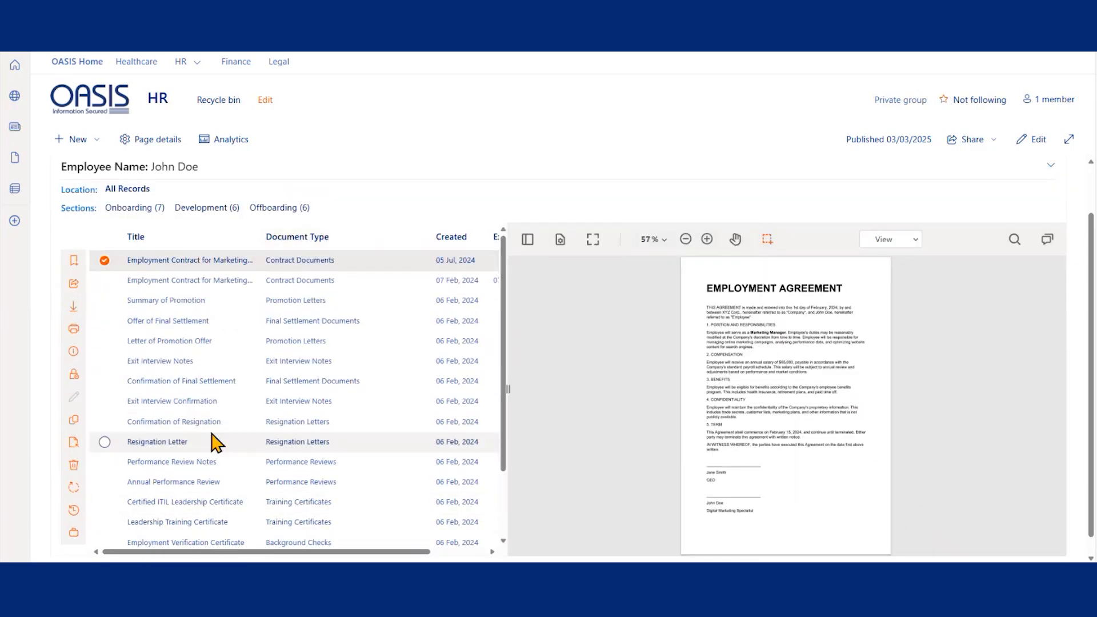
scroll(210, 369, "up", 1)
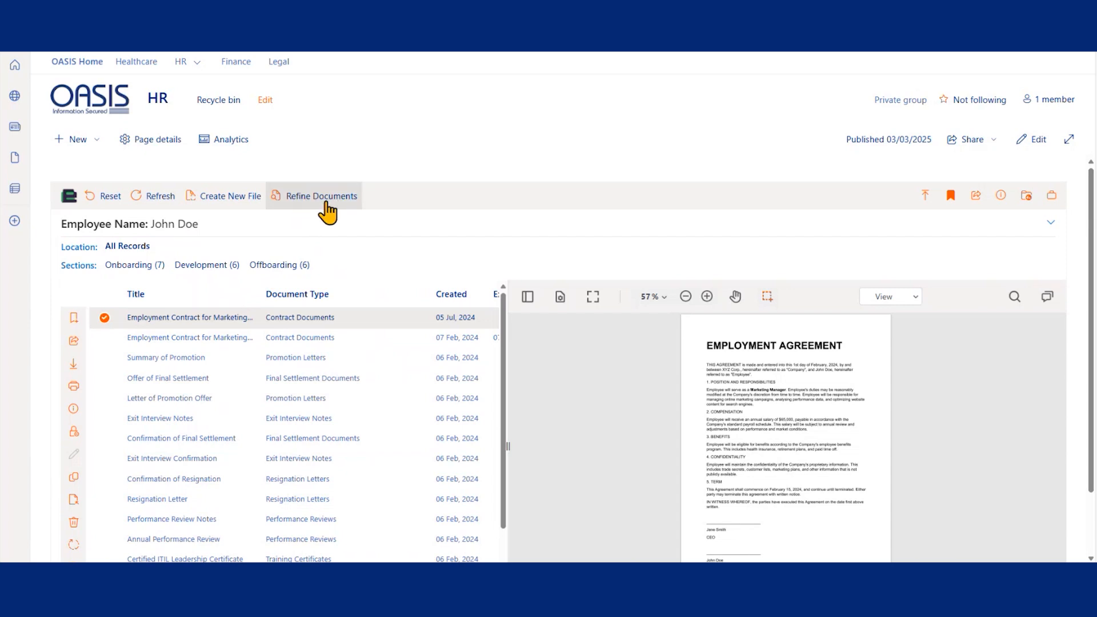
- Open the document refinement options for the employee's records, ready for a free text search
left_click(306, 209)
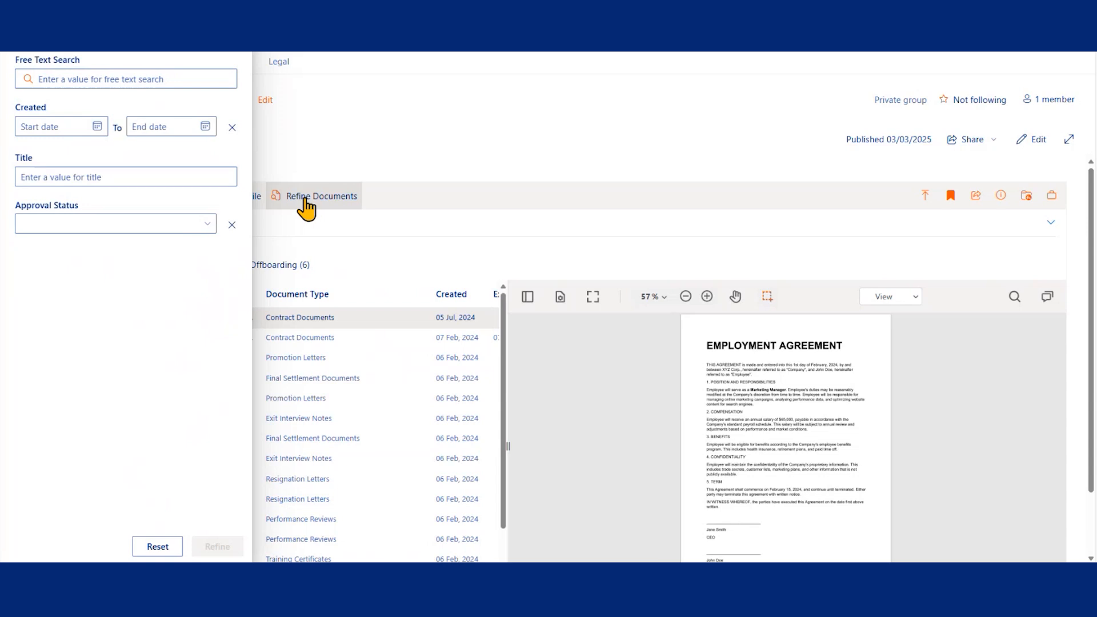
left_click(67, 81)
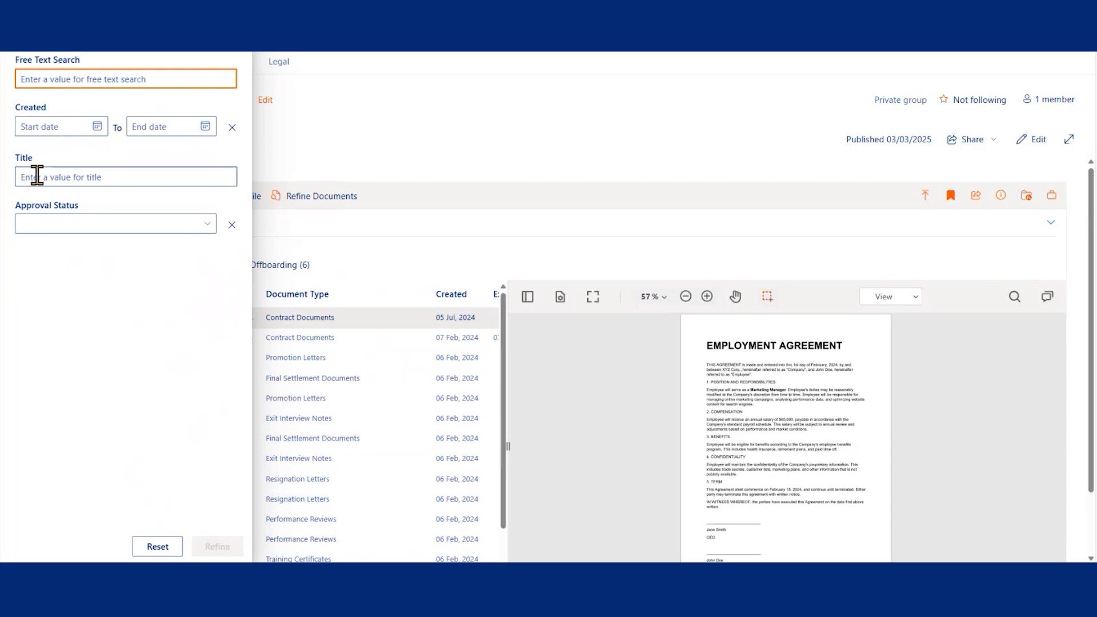
- Set the Created date range filter from Wed Mar 05 2025 to Wed Apr 23 2025
left_click(48, 132)
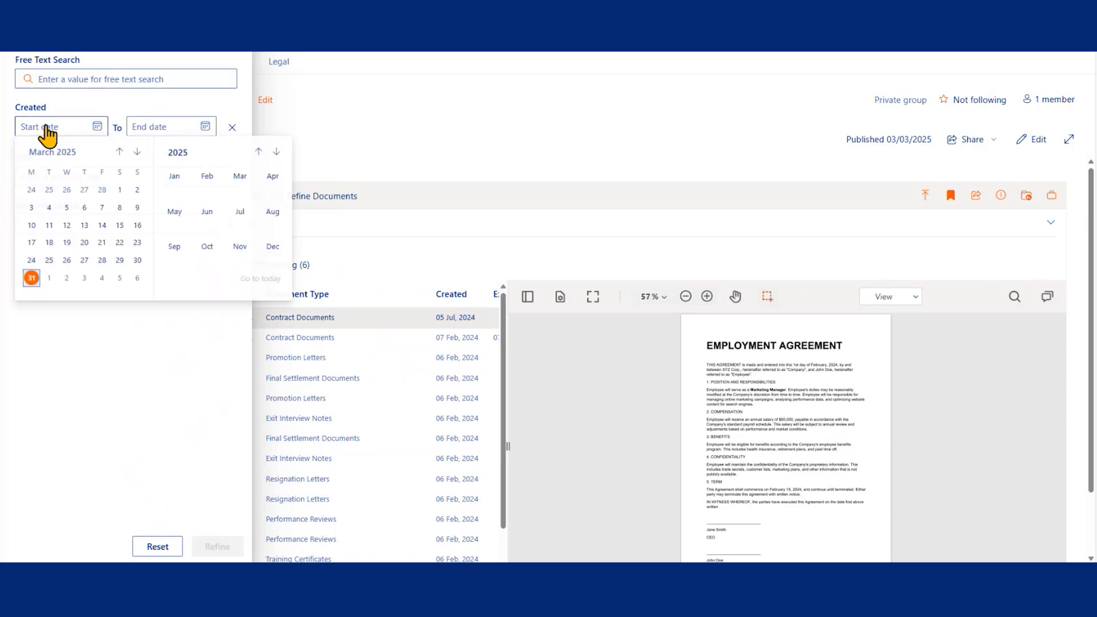
left_click(63, 214)
left_click(171, 131)
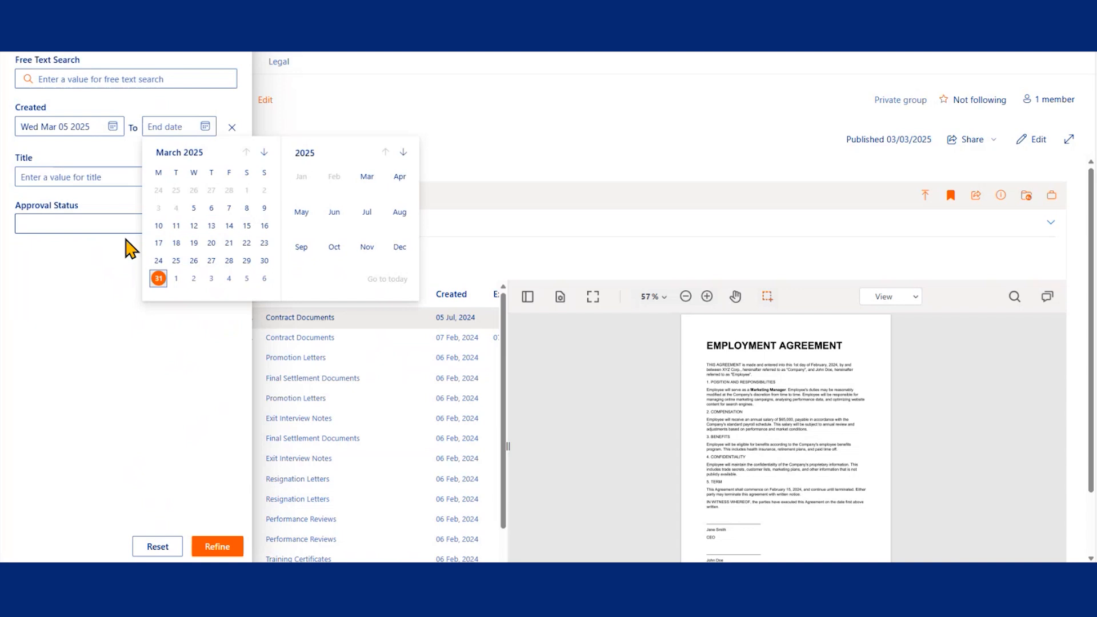
left_click(264, 152)
left_click(194, 243)
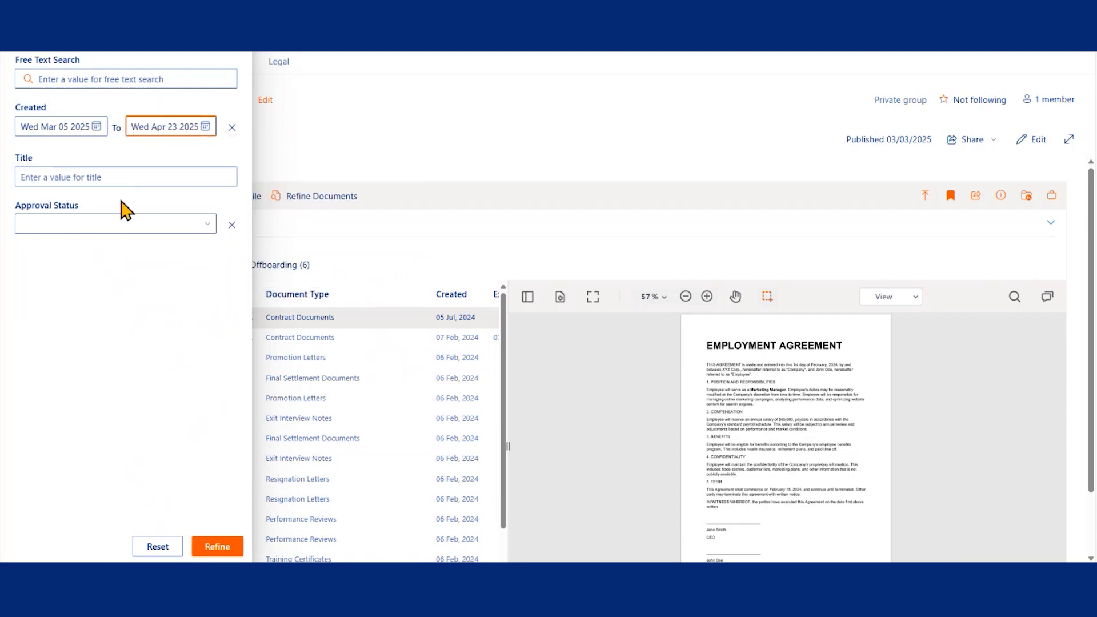
- View the Approval Status options, and clear both the Created date range and the Approval Status filter
left_click(55, 223)
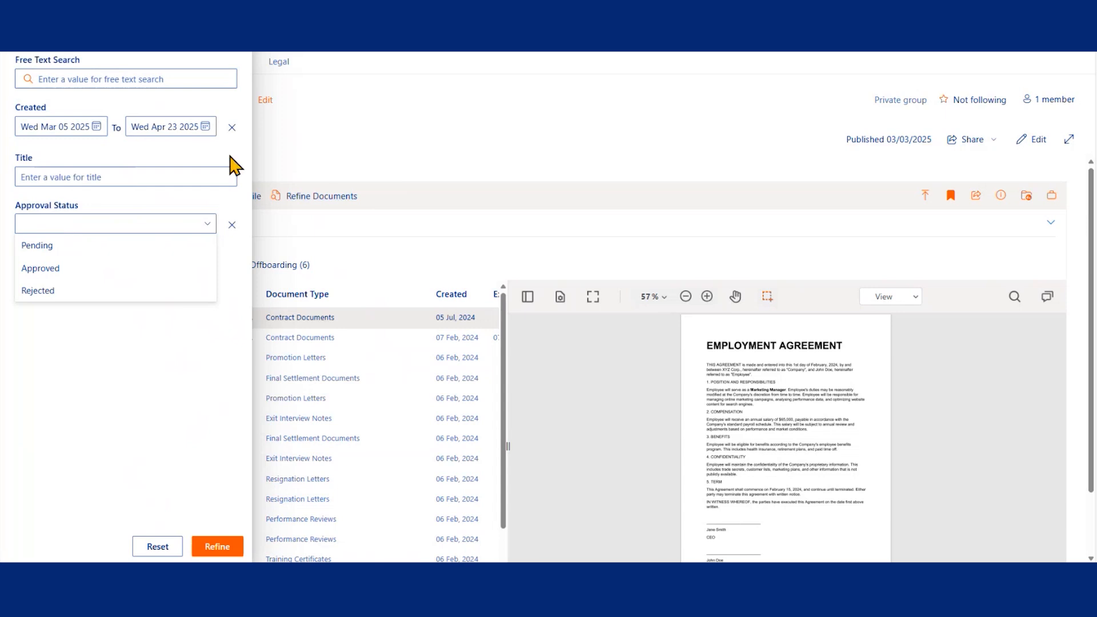
left_click(232, 127)
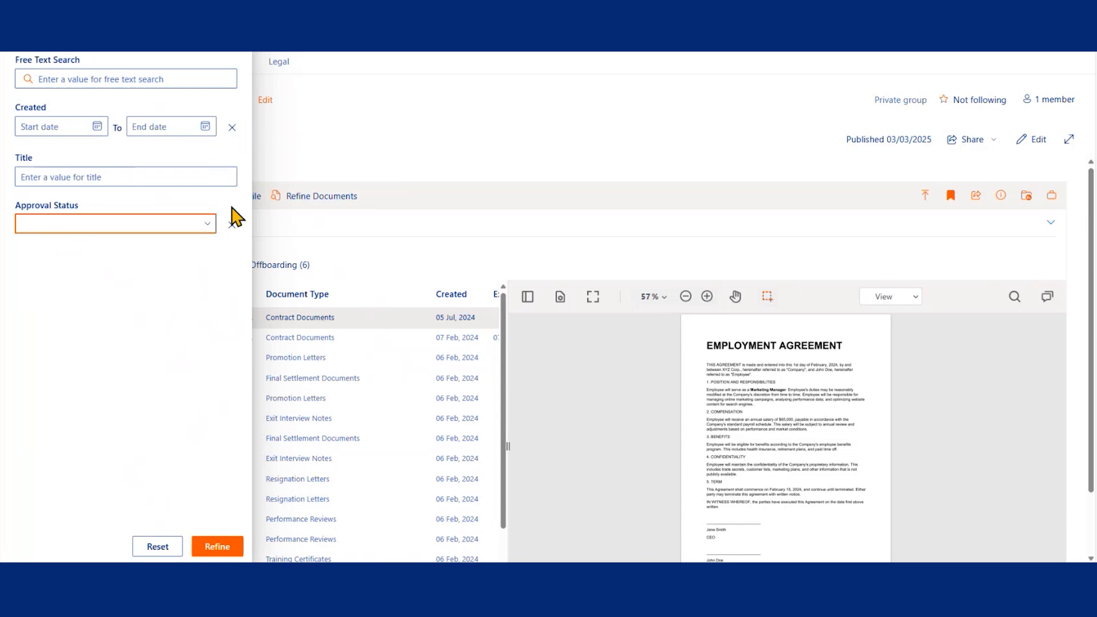
left_click(232, 229)
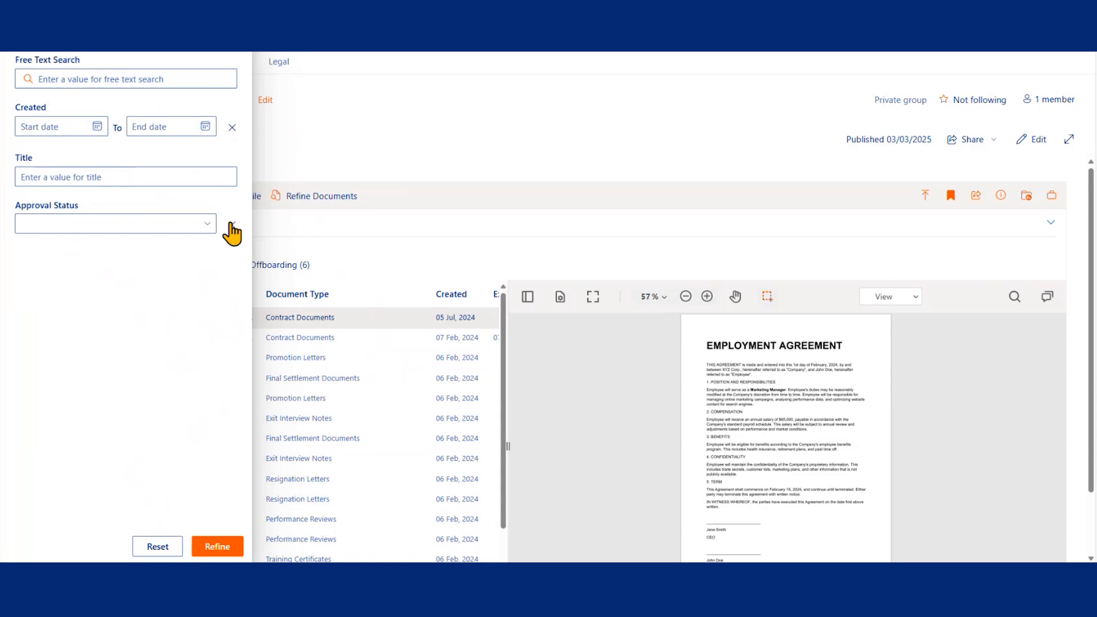
- Refine the employee's documents with a free text search for "employment"
left_click(129, 84)
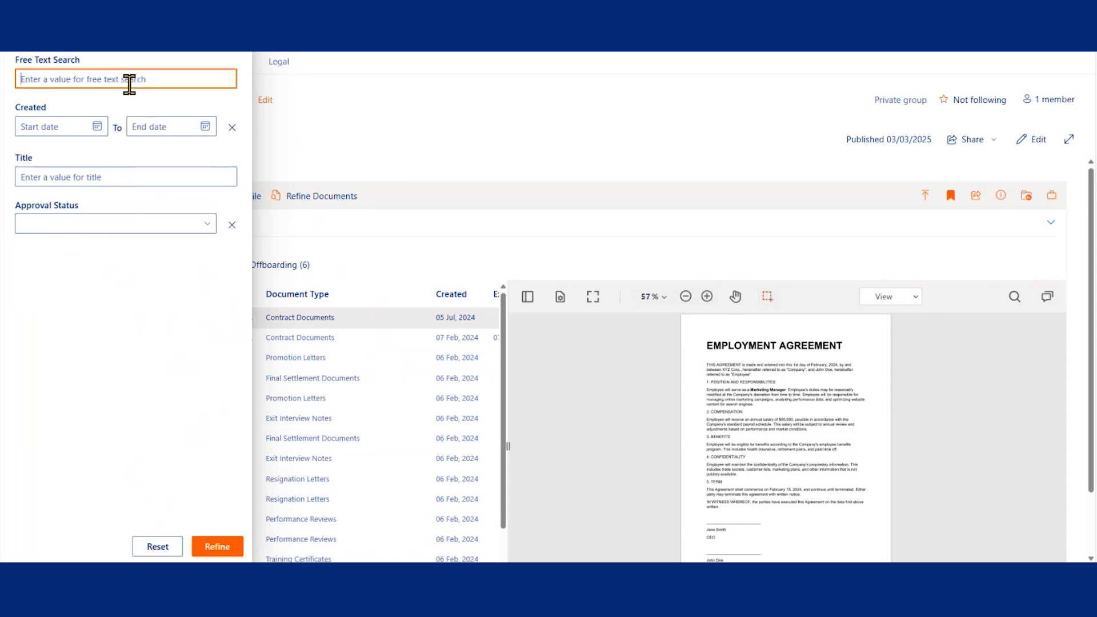
type("employment")
left_click_drag(80, 79, 19, 78)
left_click(226, 547)
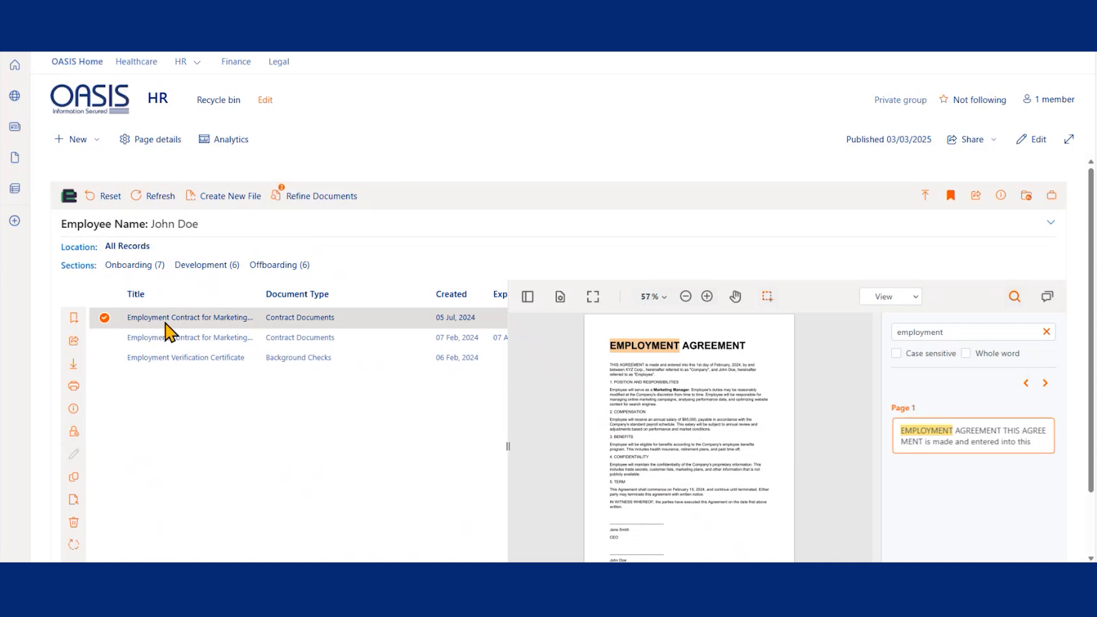
- Open the properties of the Employment Contract for Marketing Manager created 05 Jul, 2024 and review its metadata
scroll(93, 289, "down", 1)
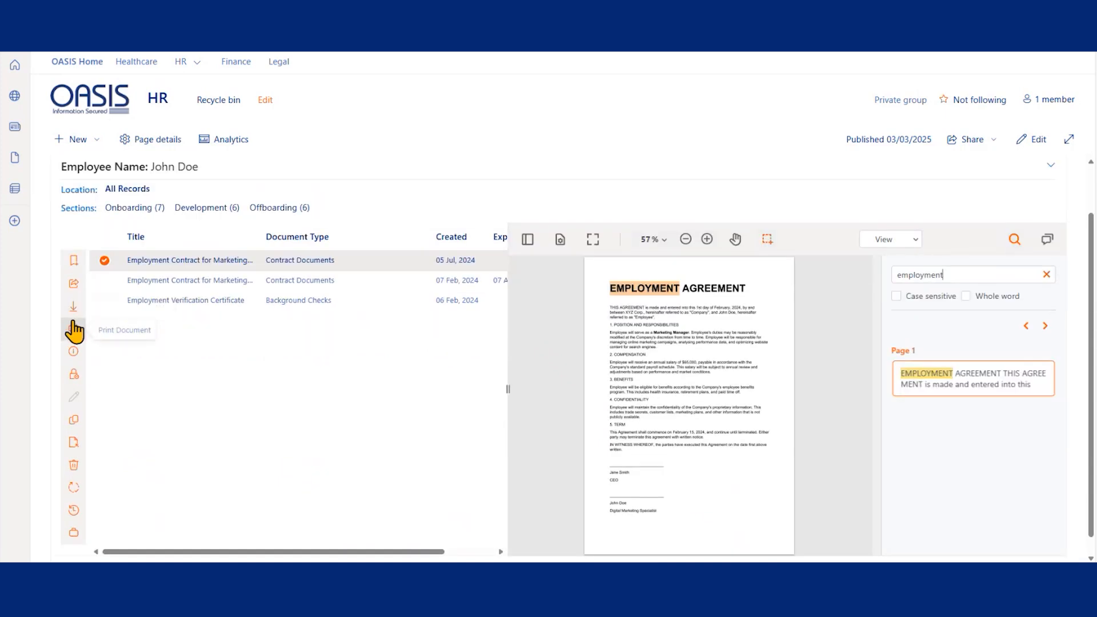
left_click(74, 351)
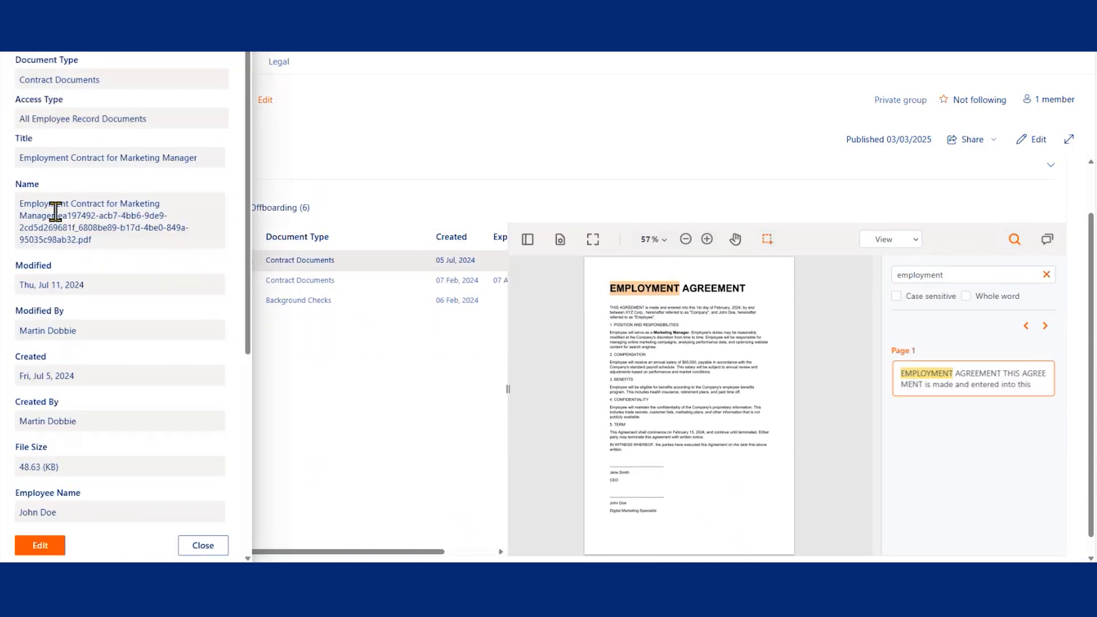
scroll(60, 201, "down", 2)
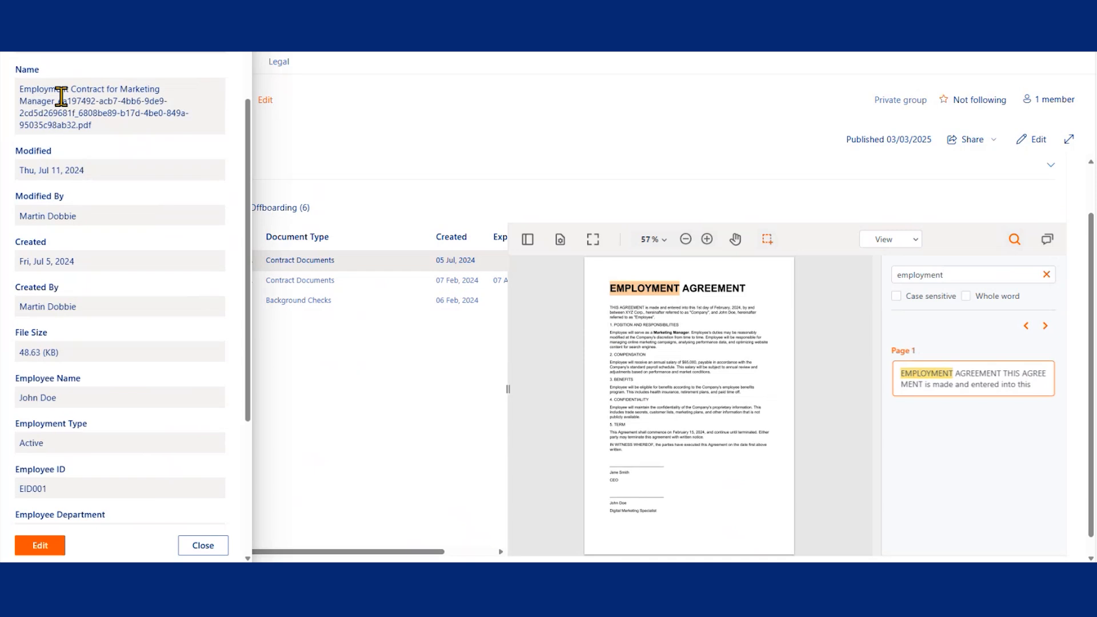
- Review the file name and remaining metadata in the employment contract's properties, and close the properties
left_click_drag(71, 90, 19, 92)
scroll(125, 245, "down", 2)
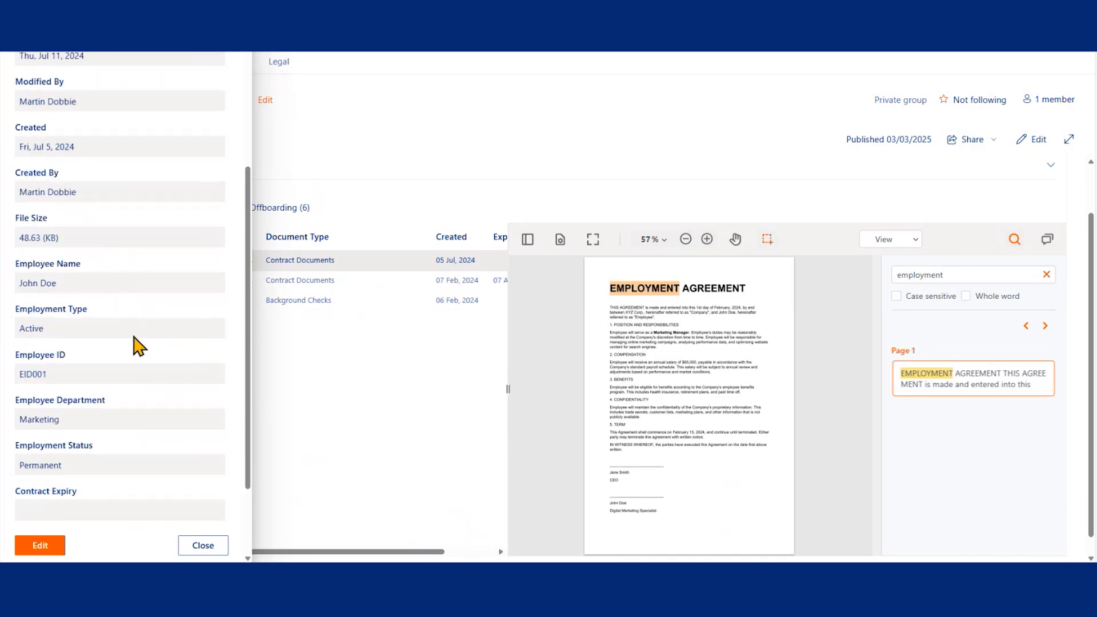
left_click(195, 547)
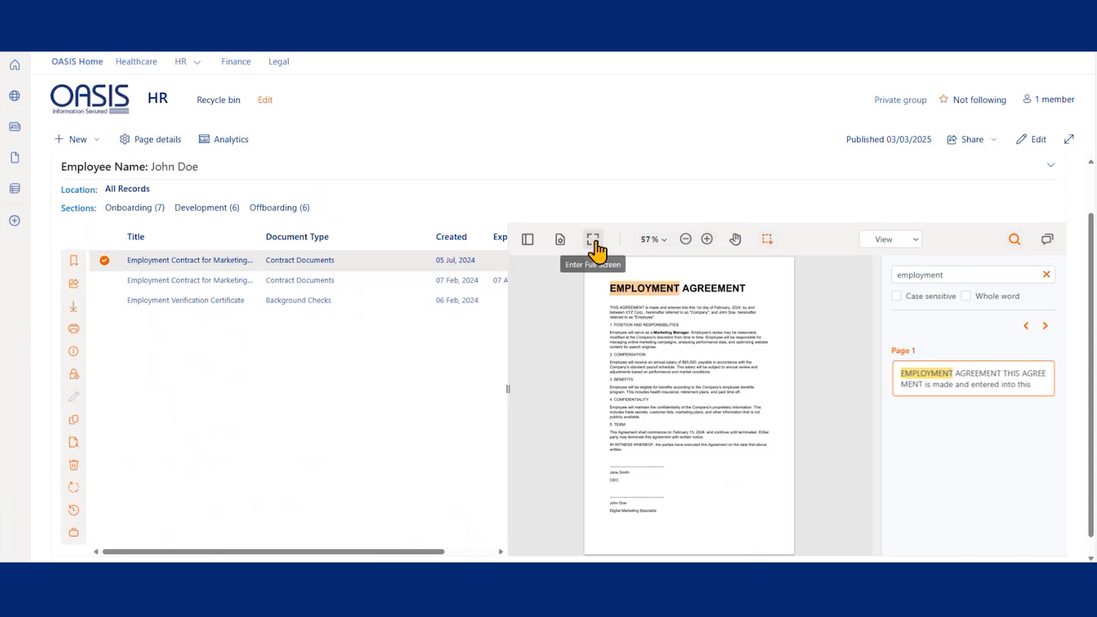
- View the employment contract full screen to examine the "employment" match and compensation clause, return to the record and hide the search results
left_click(593, 240)
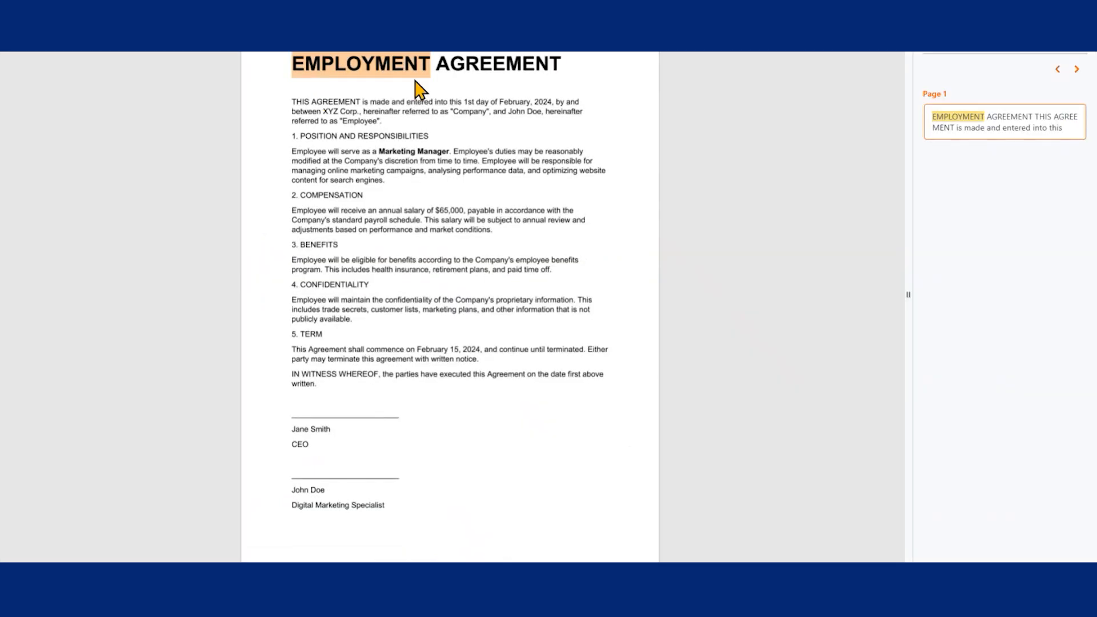
left_click_drag(430, 73, 299, 73)
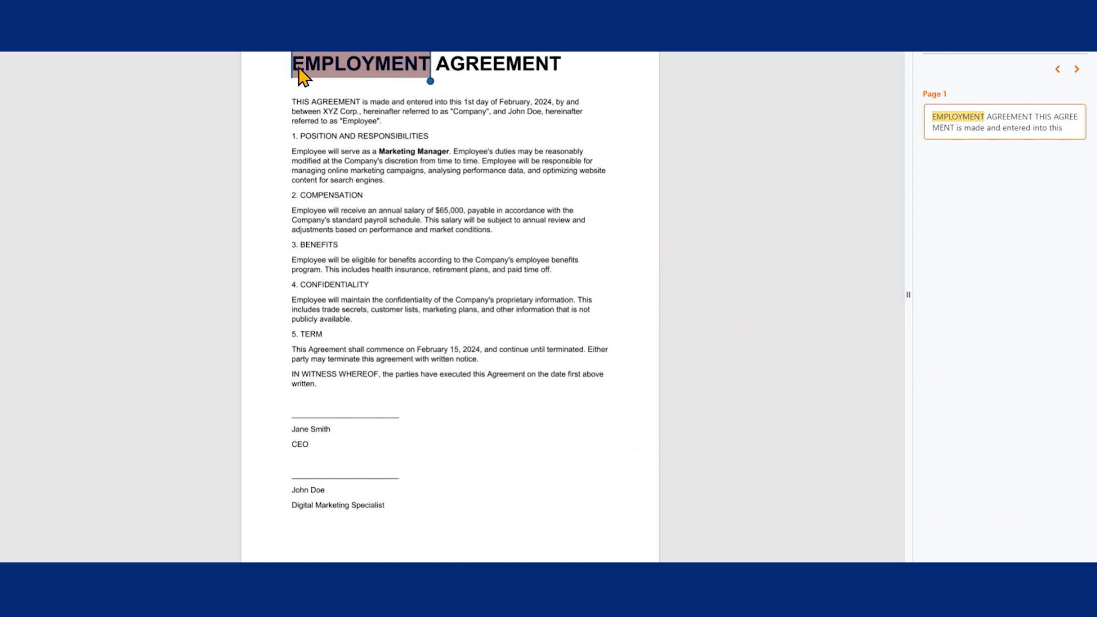
left_click(948, 126)
triple_click(444, 217)
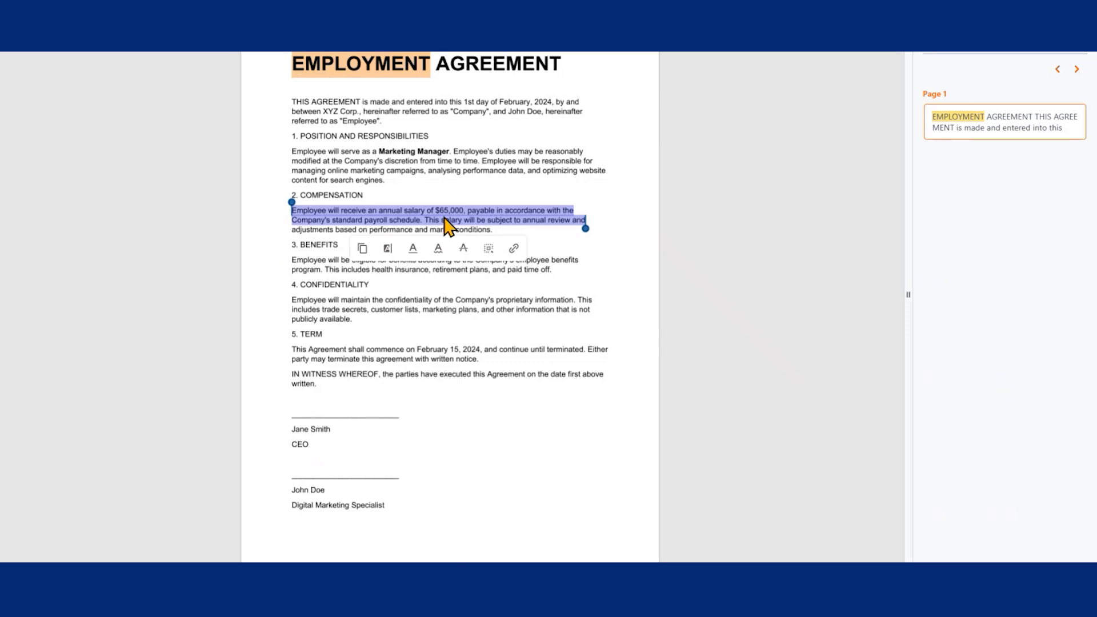
left_click(434, 174)
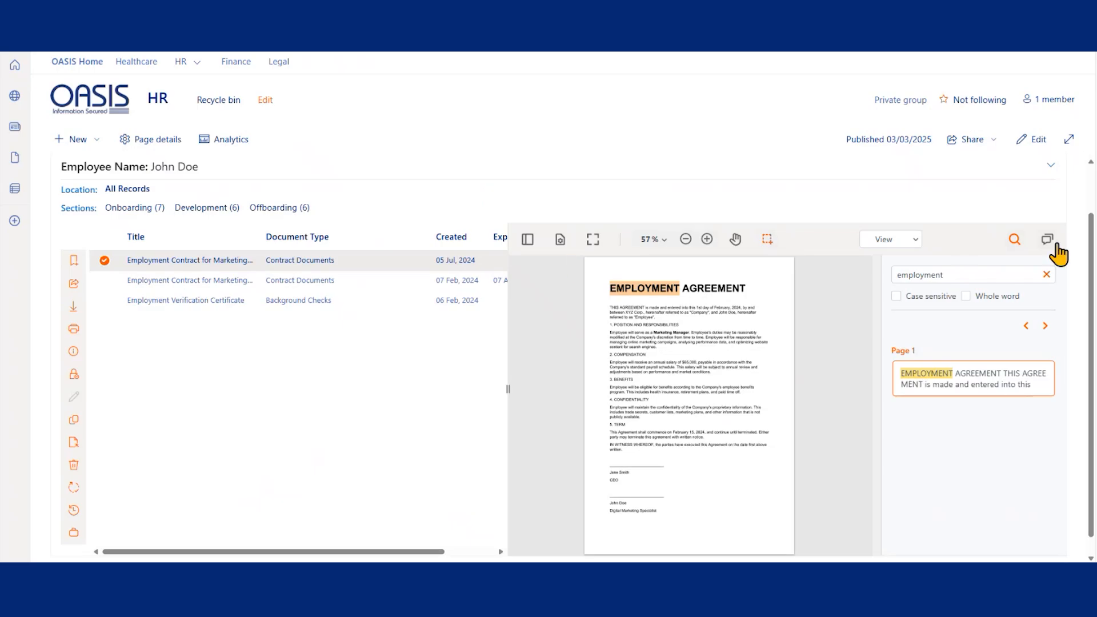
left_click(1055, 245)
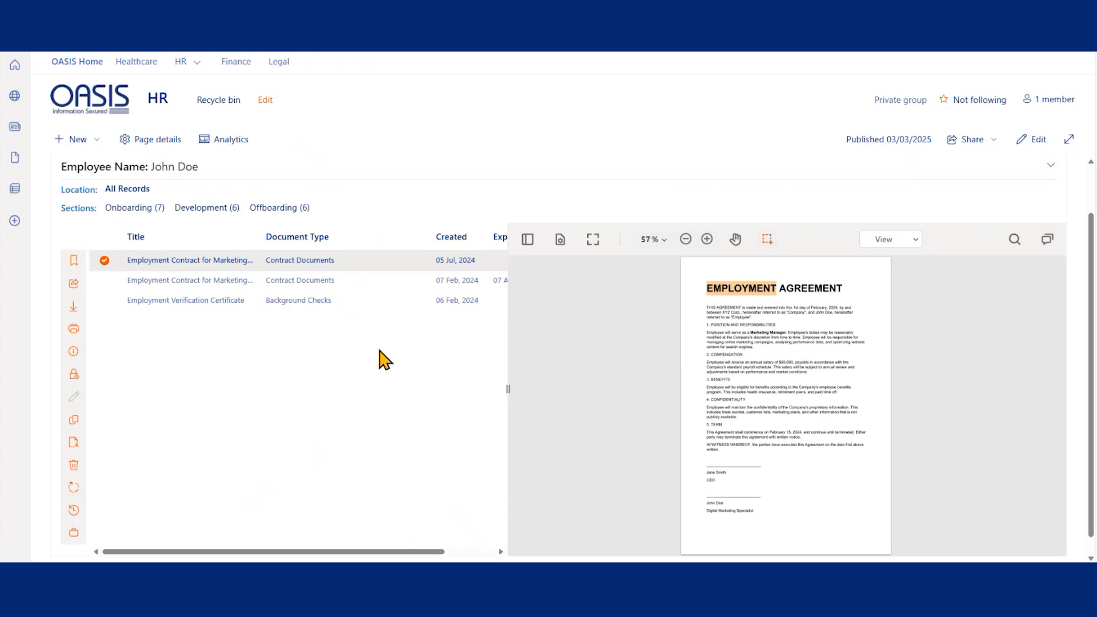
- Reset the document refinement to clear the "employment" free text search
left_click(237, 260)
left_click(304, 198)
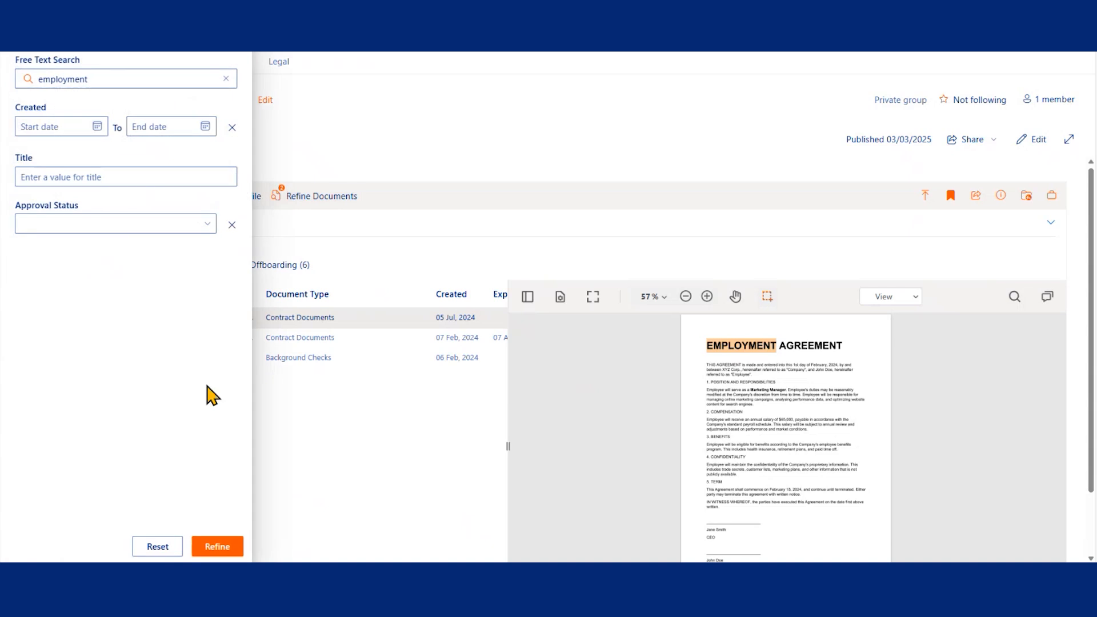
left_click(155, 549)
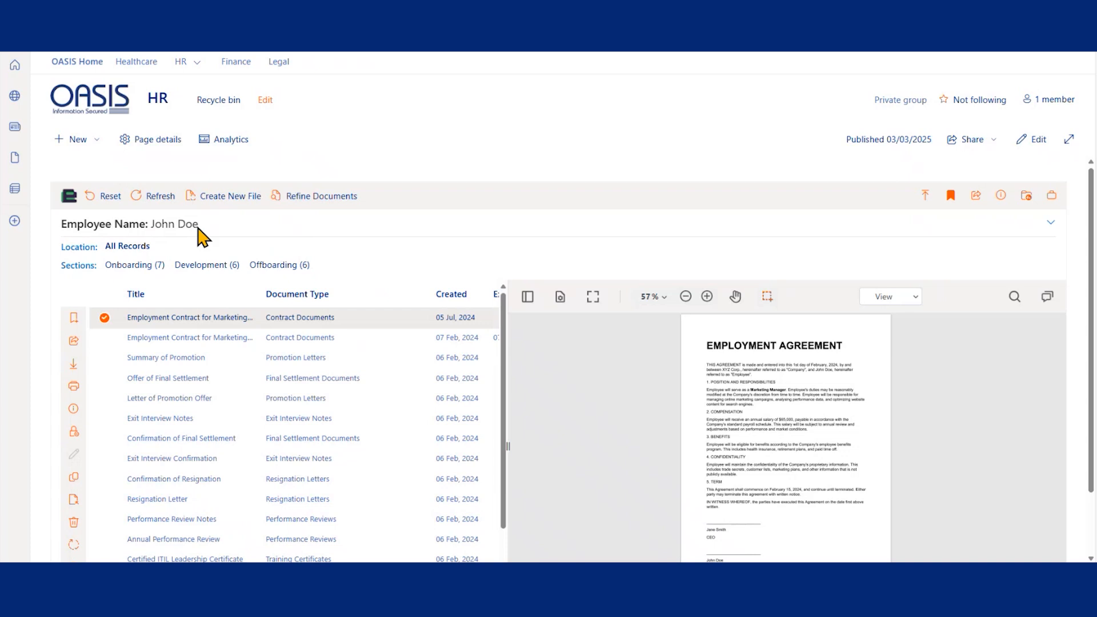
- View the refinement options for the employee's record and close them without applying a filter
left_click_drag(199, 225, 156, 228)
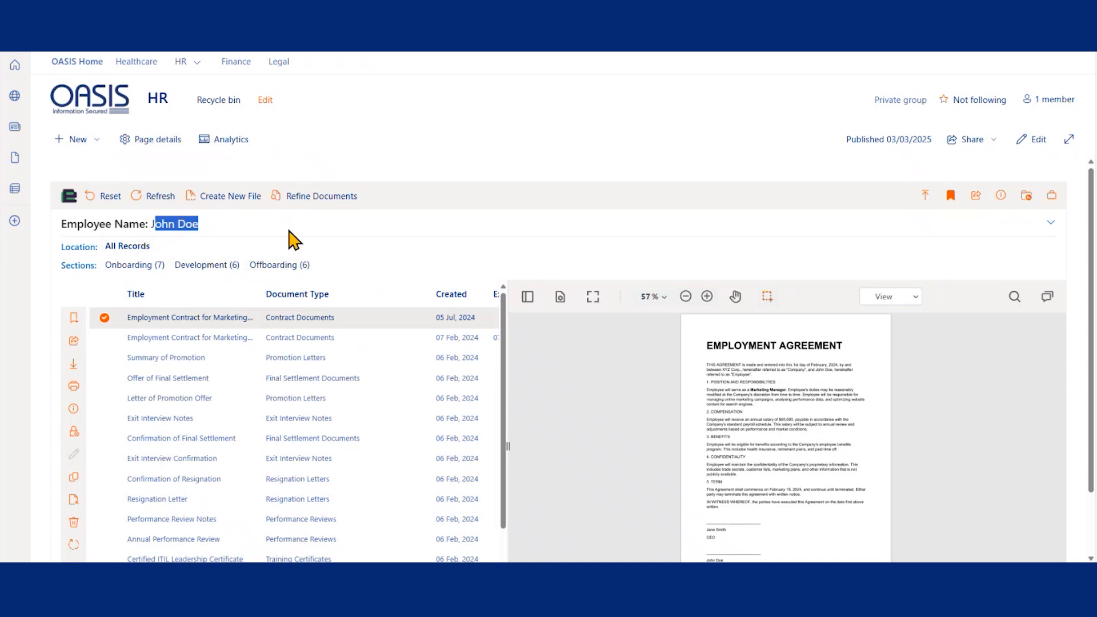
left_click(309, 211)
left_click(313, 196)
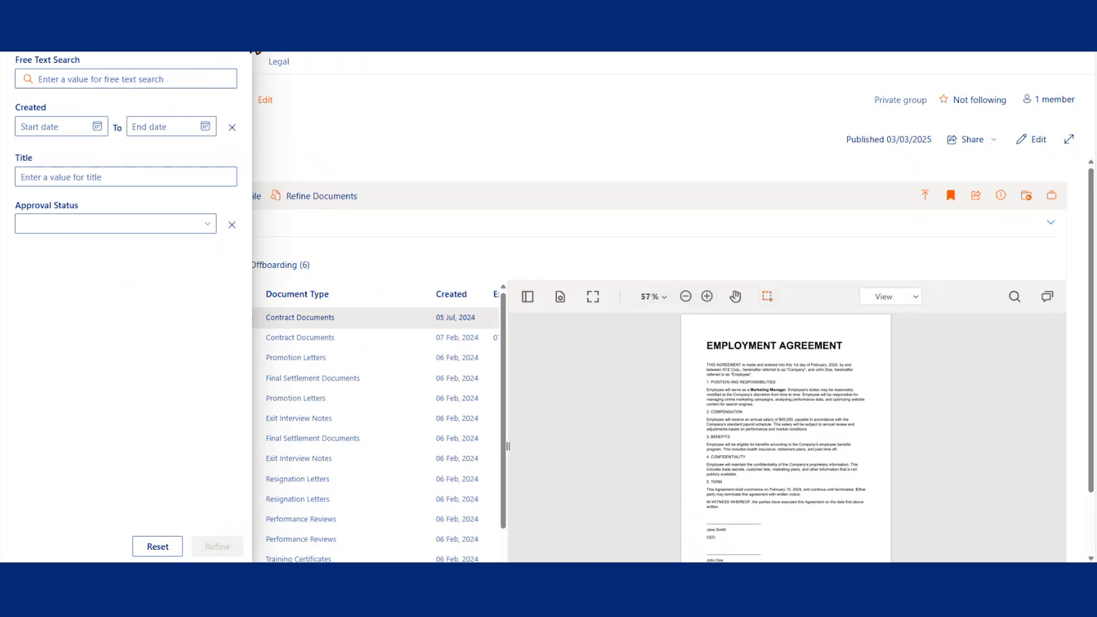
left_click(342, 198)
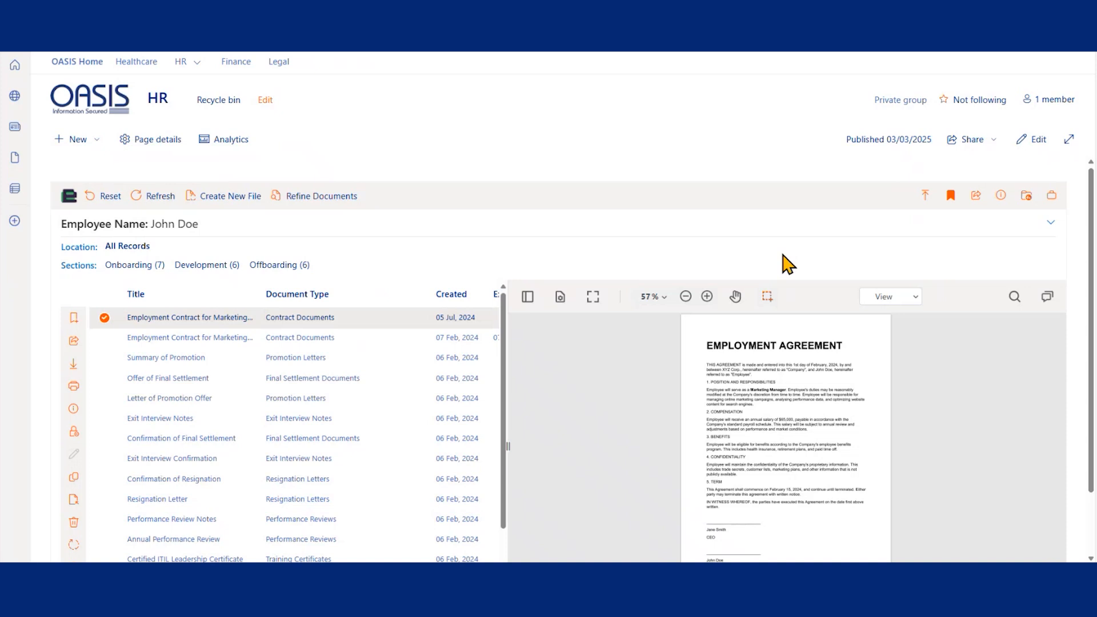
- Start a file upload to the employee's record and set its document type to Contract Documents under Onboarding
left_click(925, 196)
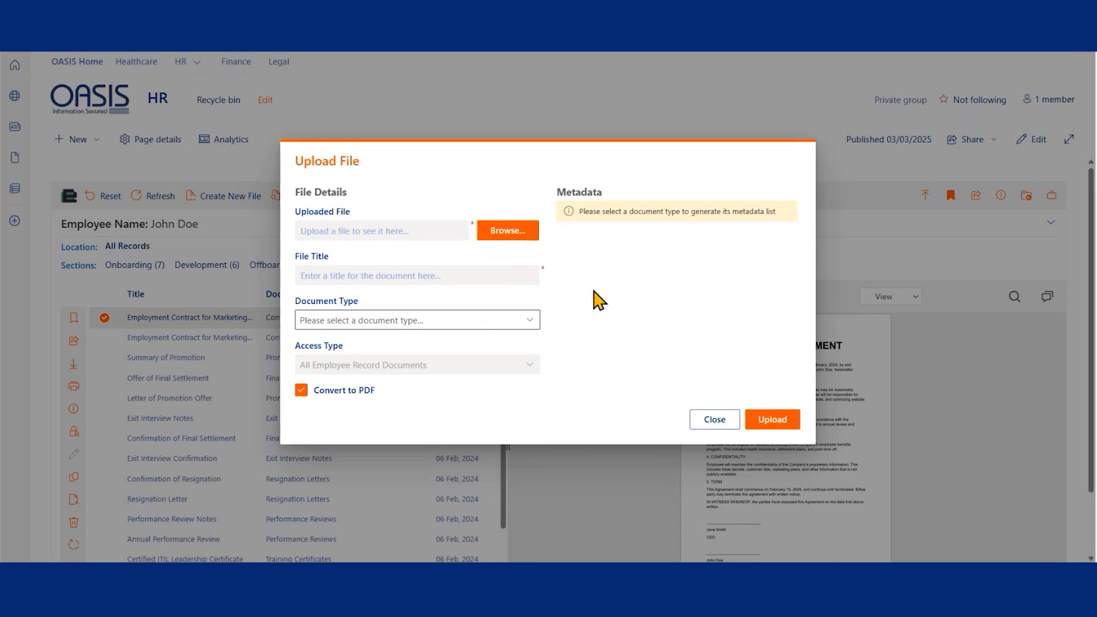
left_click(529, 322)
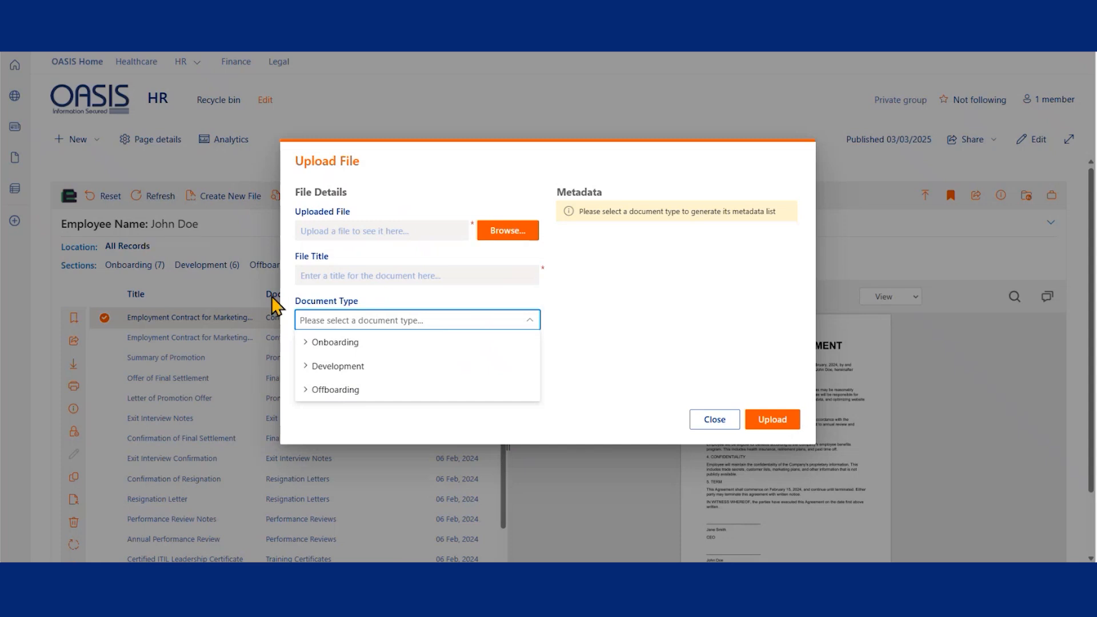
left_click(307, 343)
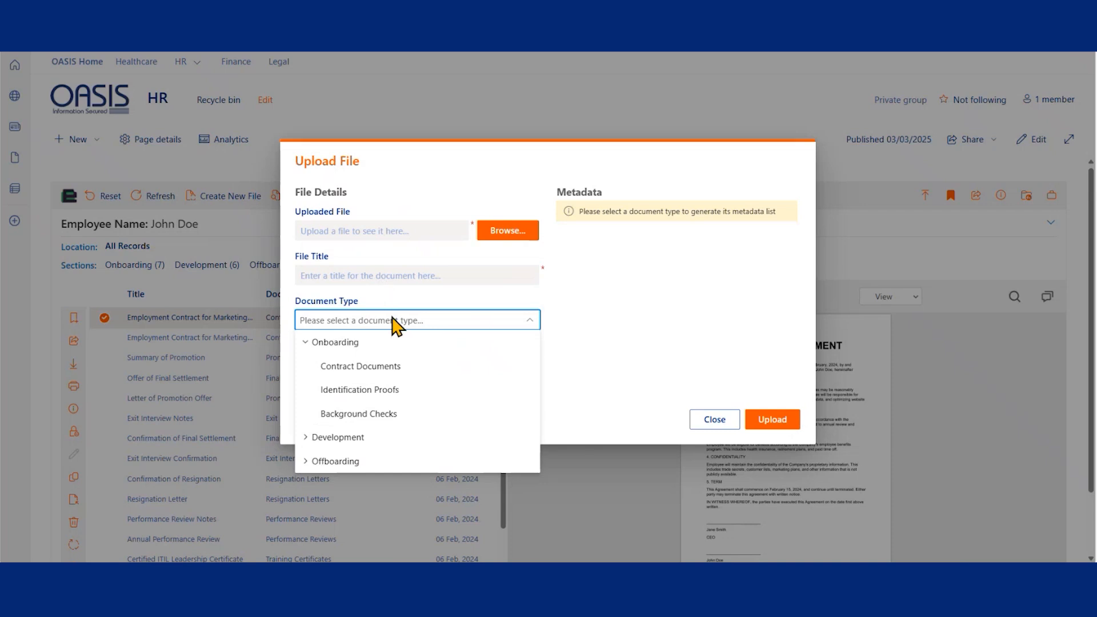
left_click(400, 368)
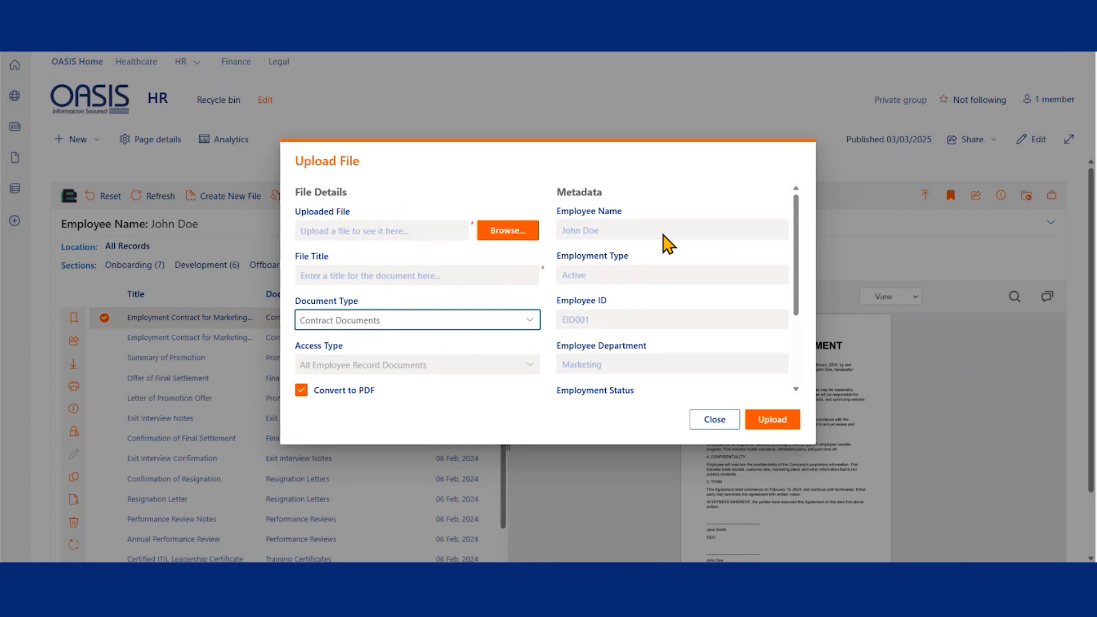
- Review the metadata fields for the Contract Documents type in the upload form, from Employee Name to Approval Status
scroll(665, 246, "down", 3)
scroll(634, 294, "up", 3)
scroll(663, 240, "down", 1)
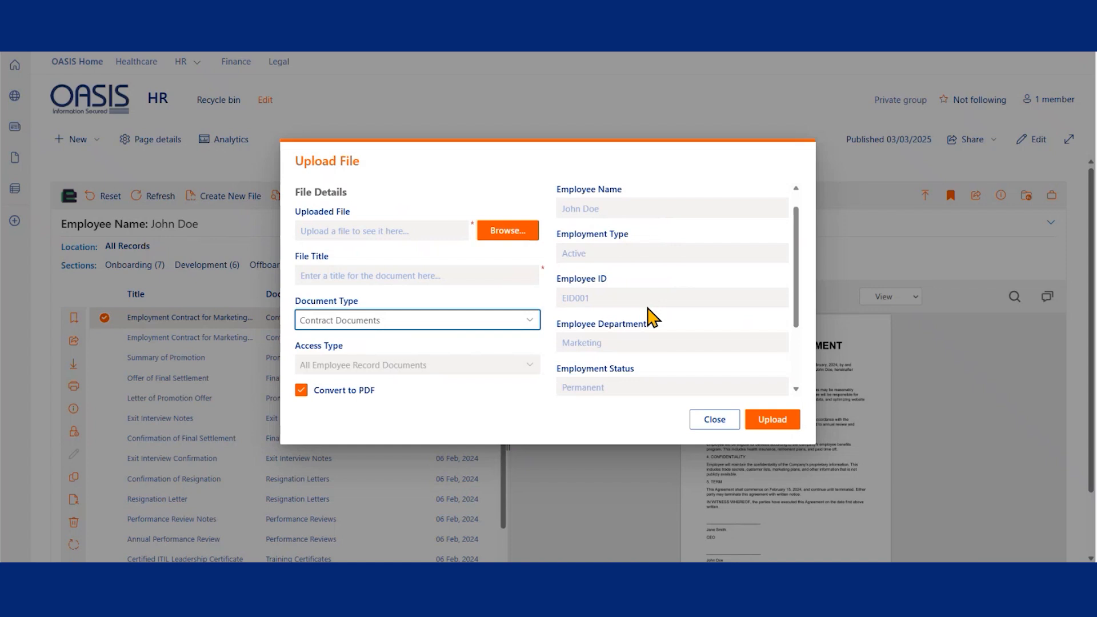
scroll(652, 312, "down", 1)
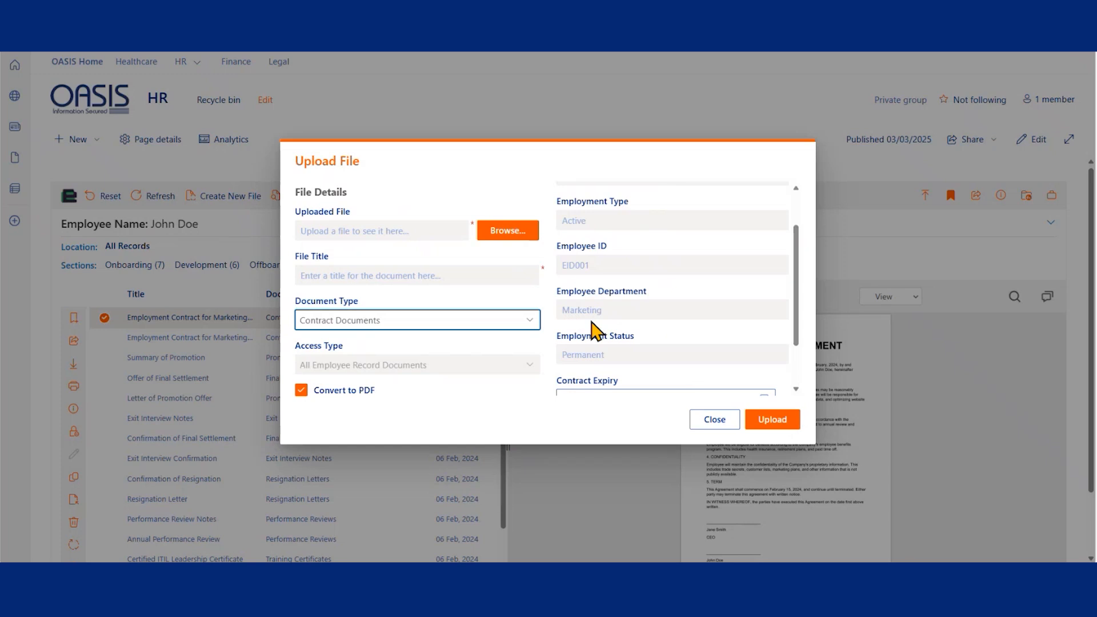
scroll(594, 331, "up", 2)
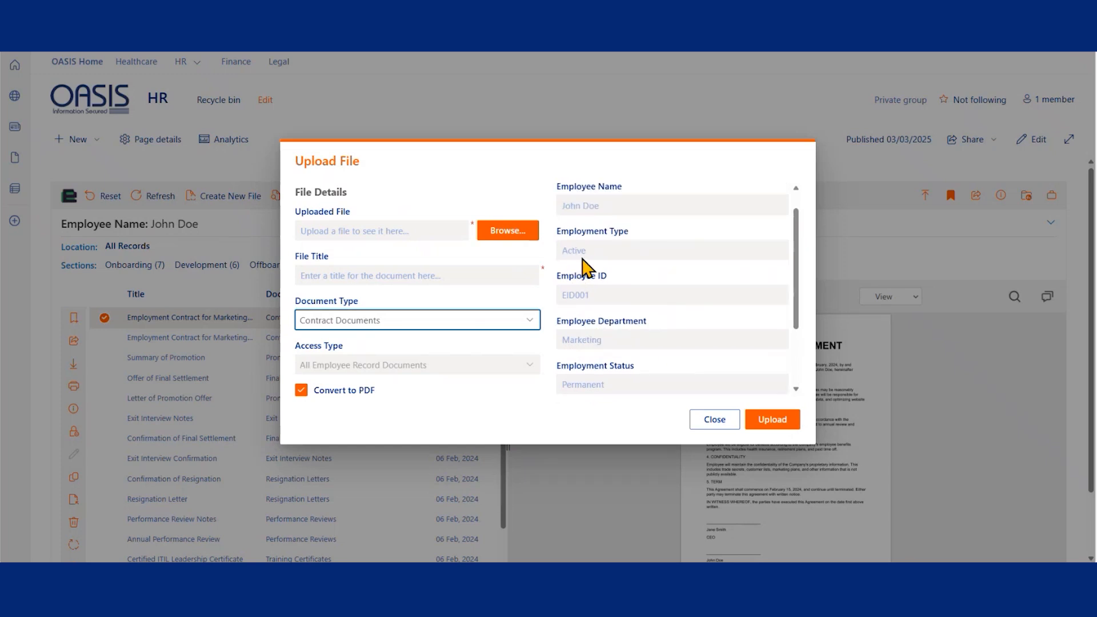
scroll(587, 268, "down", 2)
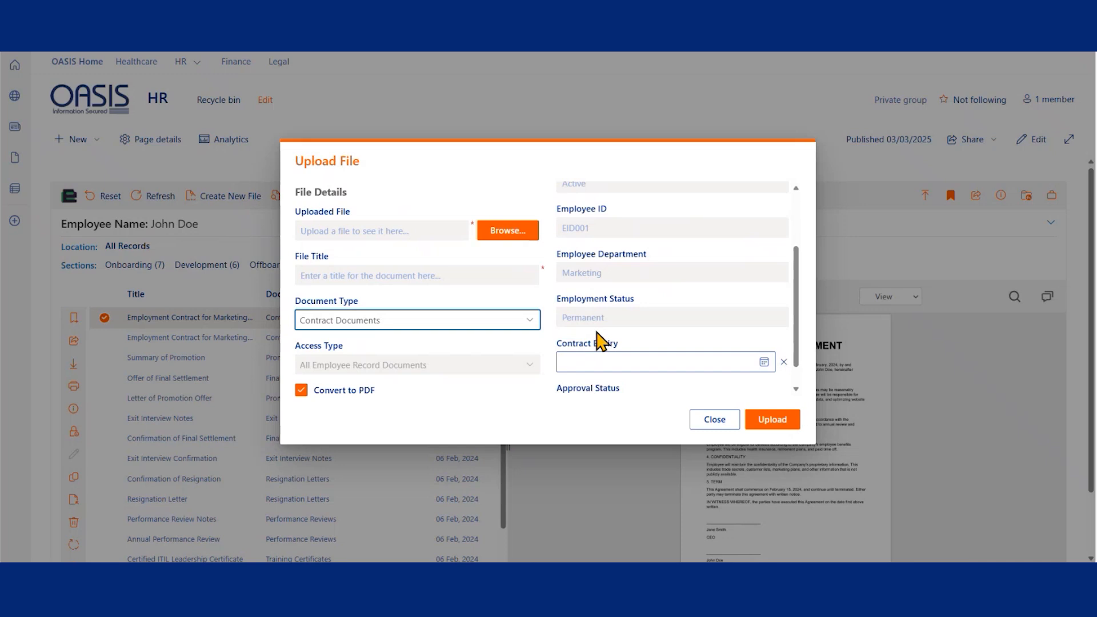
scroll(600, 341, "down", 1)
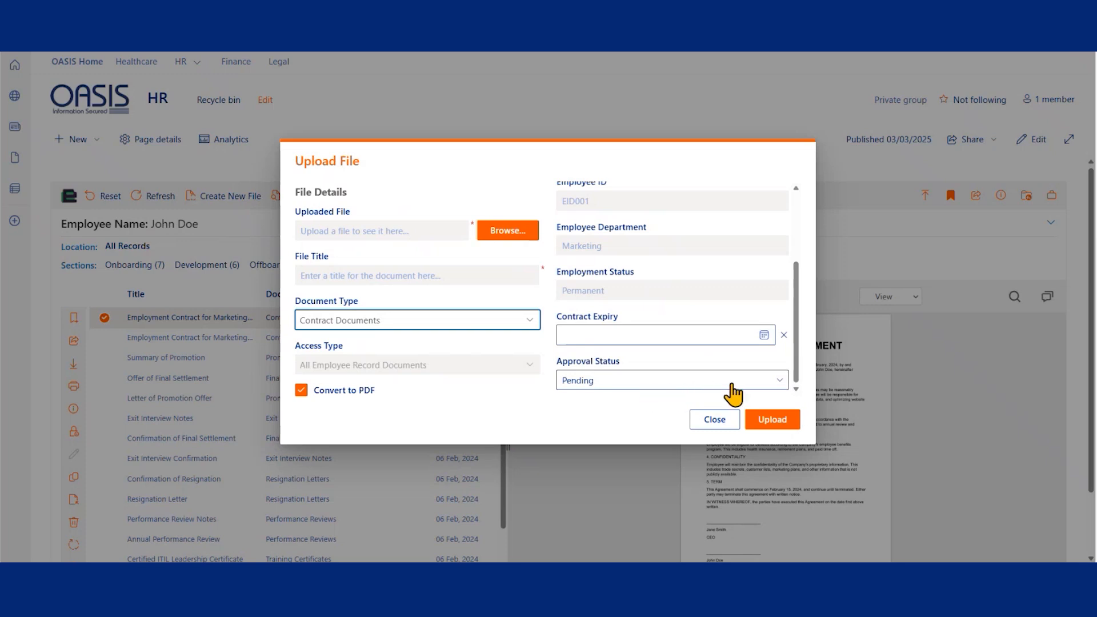
- Set the upload's Contract Expiry to Fri May 16 2025
left_click(764, 337)
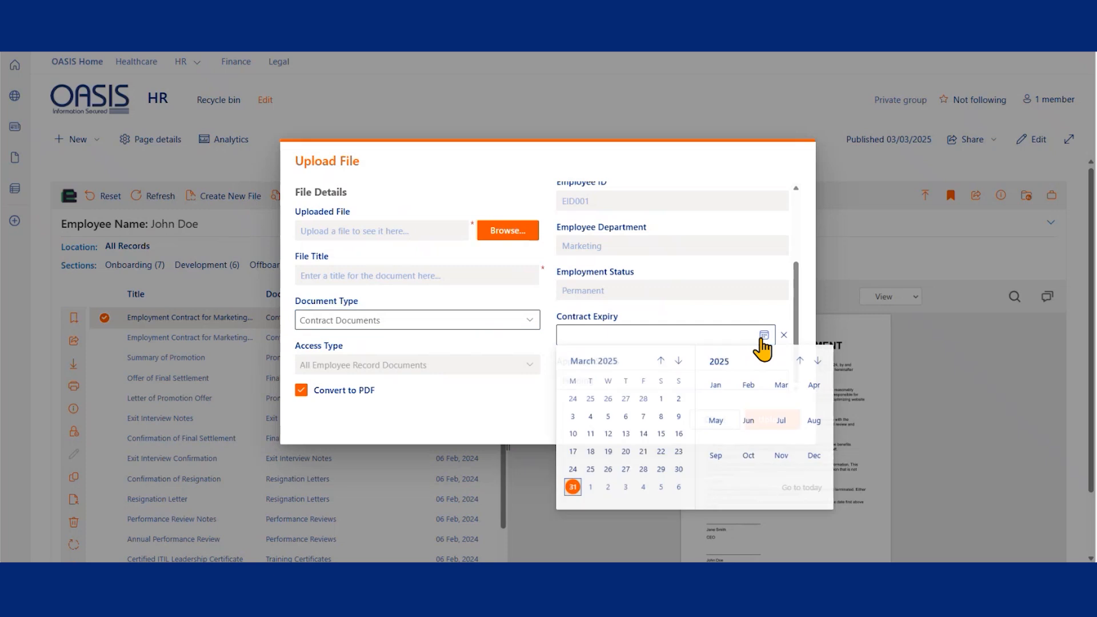
left_click(678, 365)
left_click(678, 365)
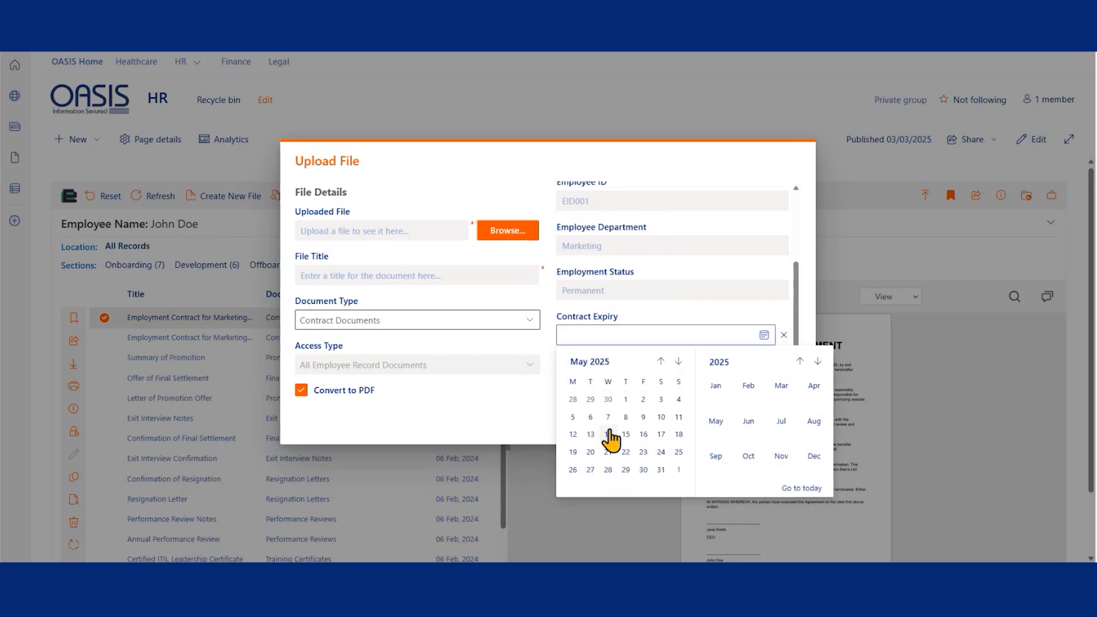
left_click(645, 436)
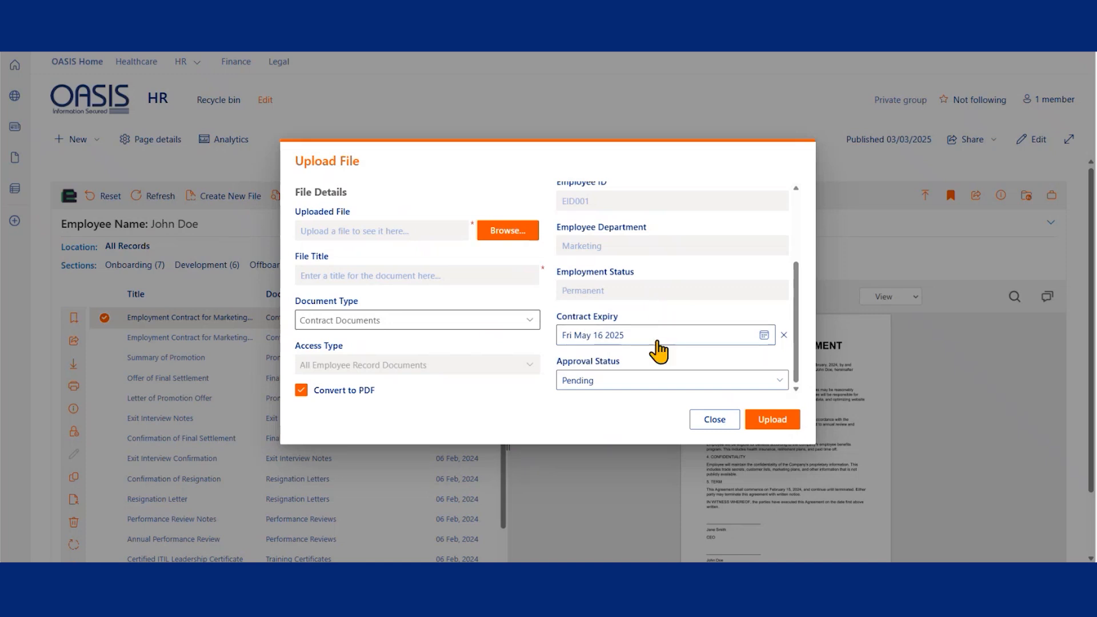
- Set the upload's Approval Status to Approved, and close the form without uploading a file
left_click(645, 384)
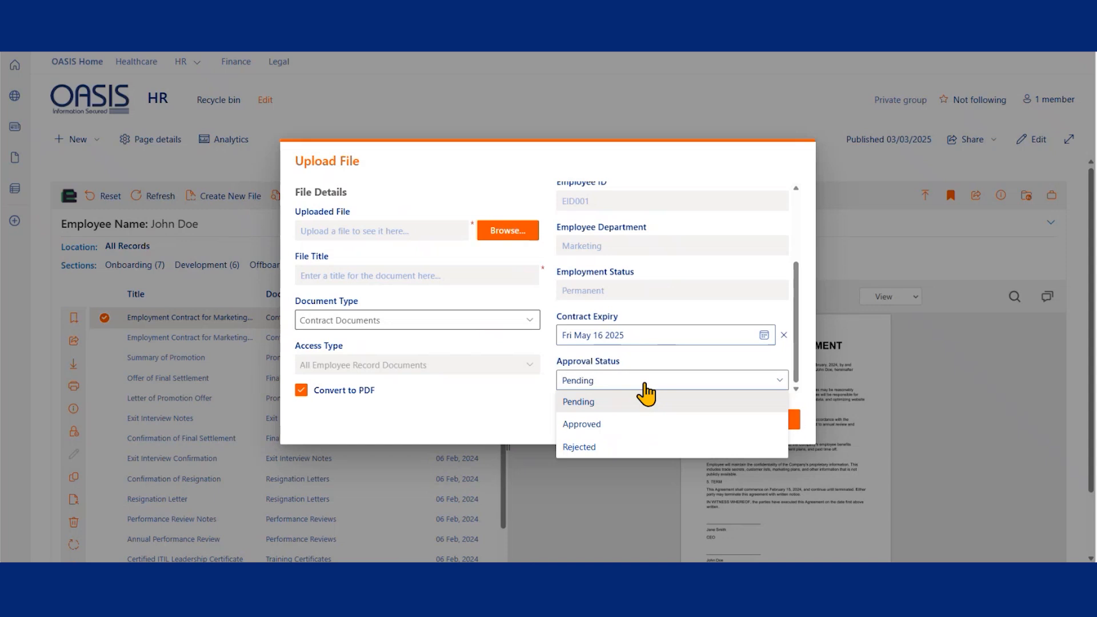
left_click(594, 425)
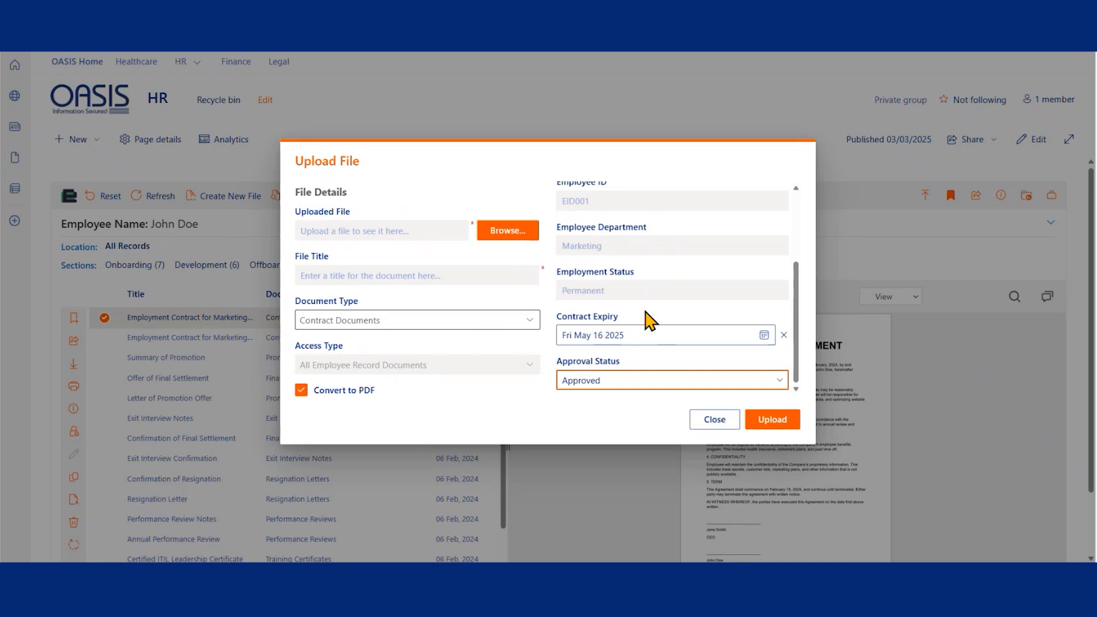
scroll(649, 322, "up", 3)
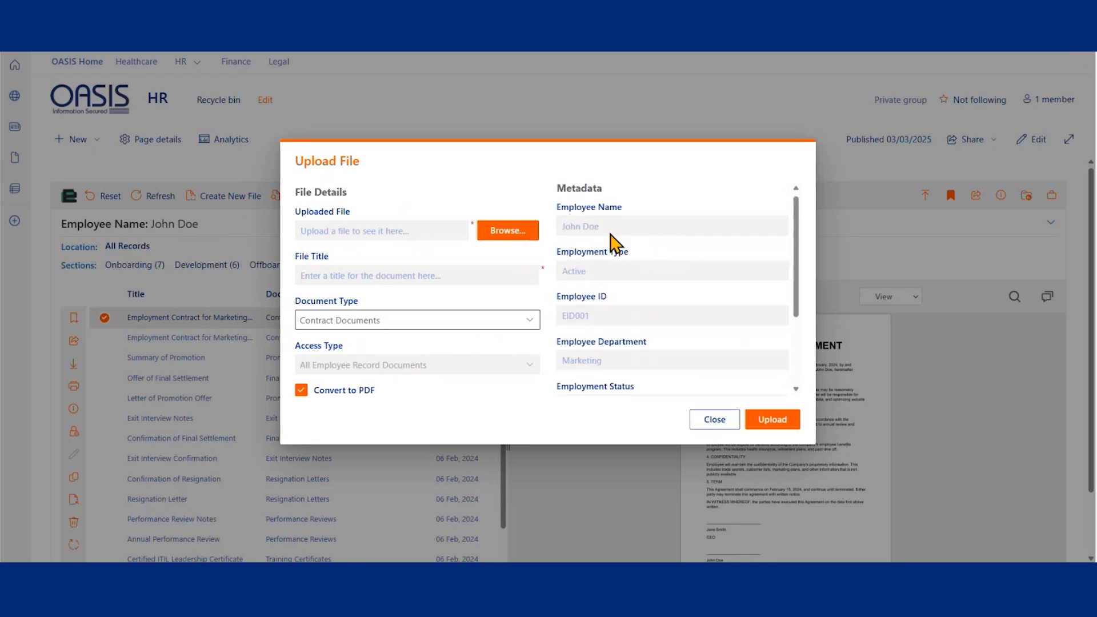
left_click(707, 421)
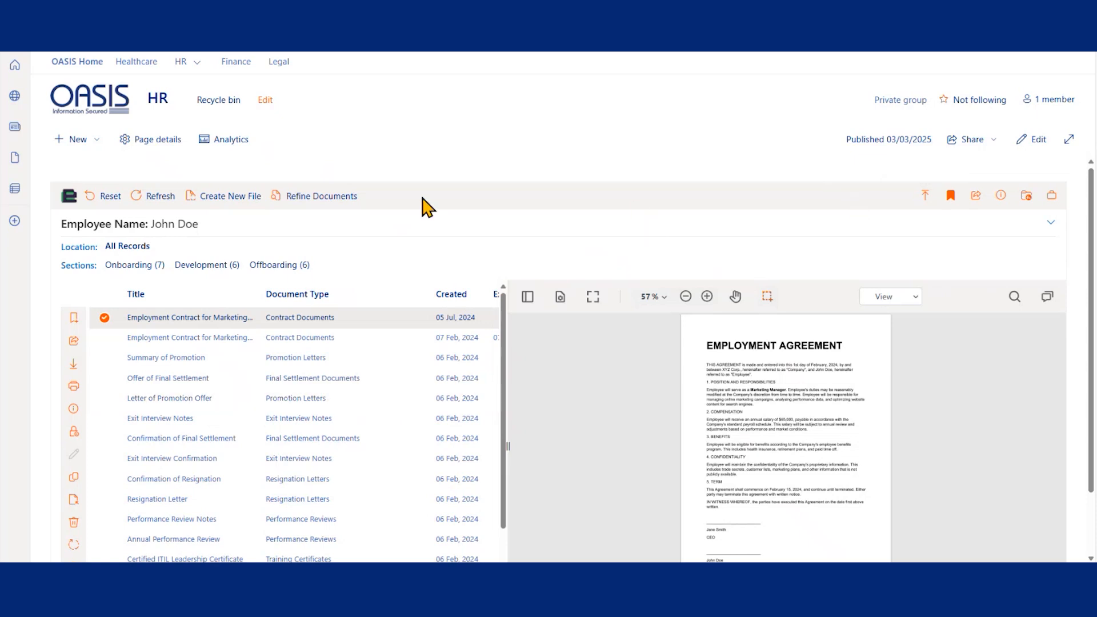
- Bookmark the Employment Contract for Marketing Manager created 05 Jul, 2024
scroll(430, 200, "down", 1)
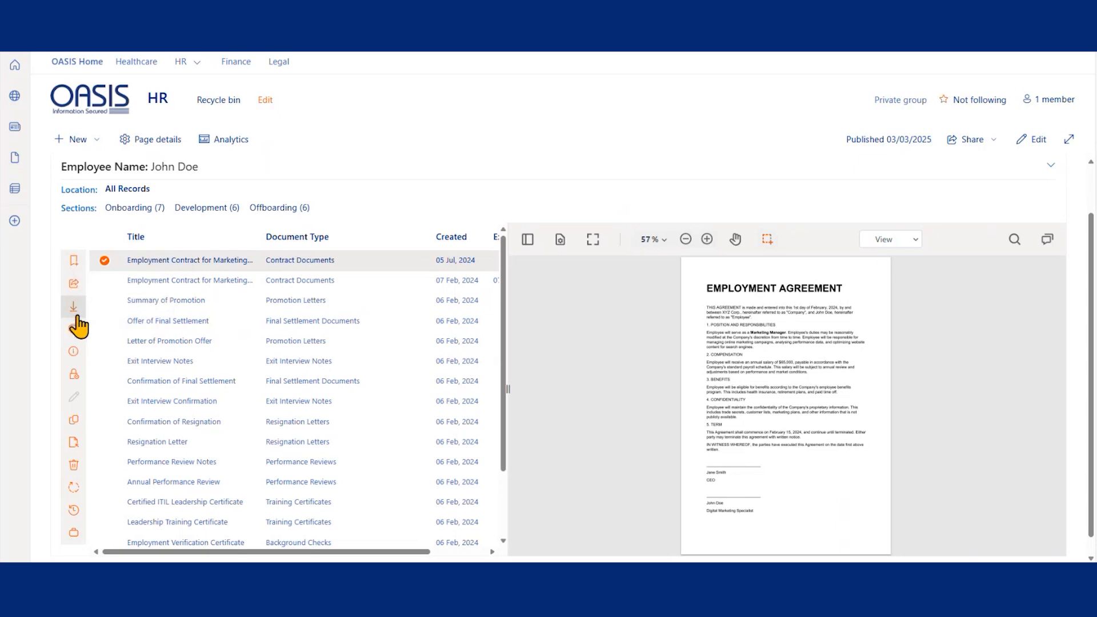
left_click(77, 262)
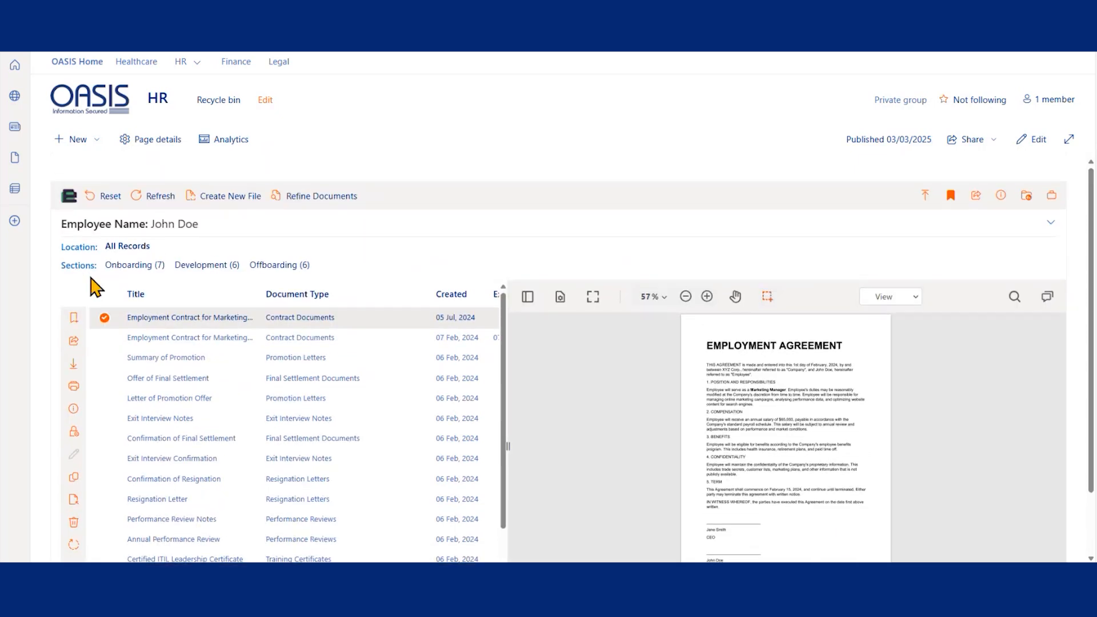
left_click(73, 320)
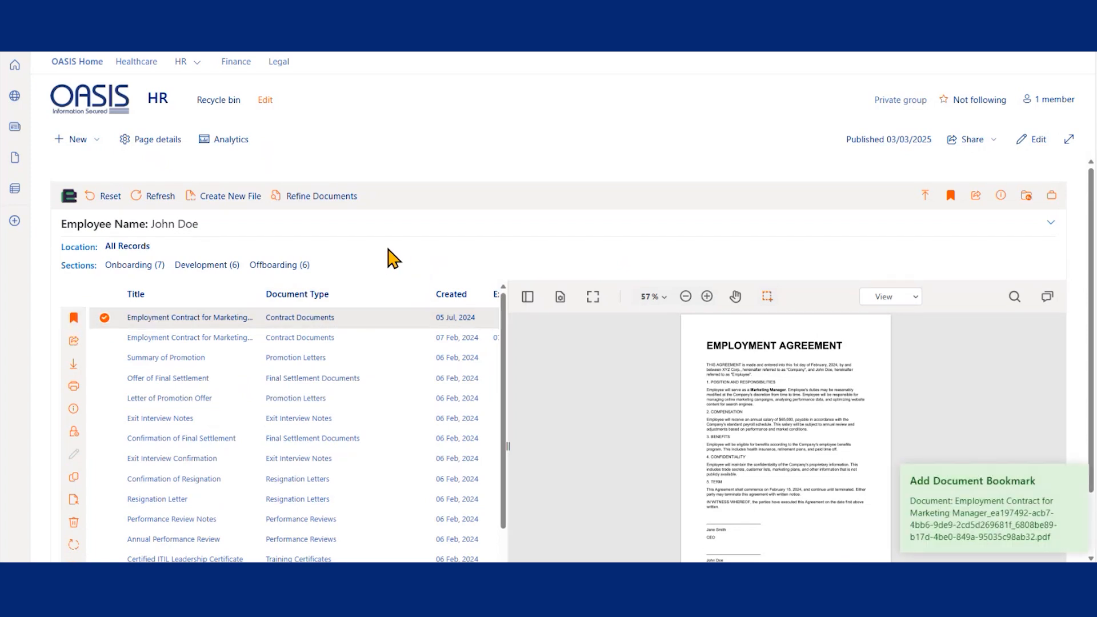
scroll(383, 254, "down", 1)
scroll(375, 250, "up", 1)
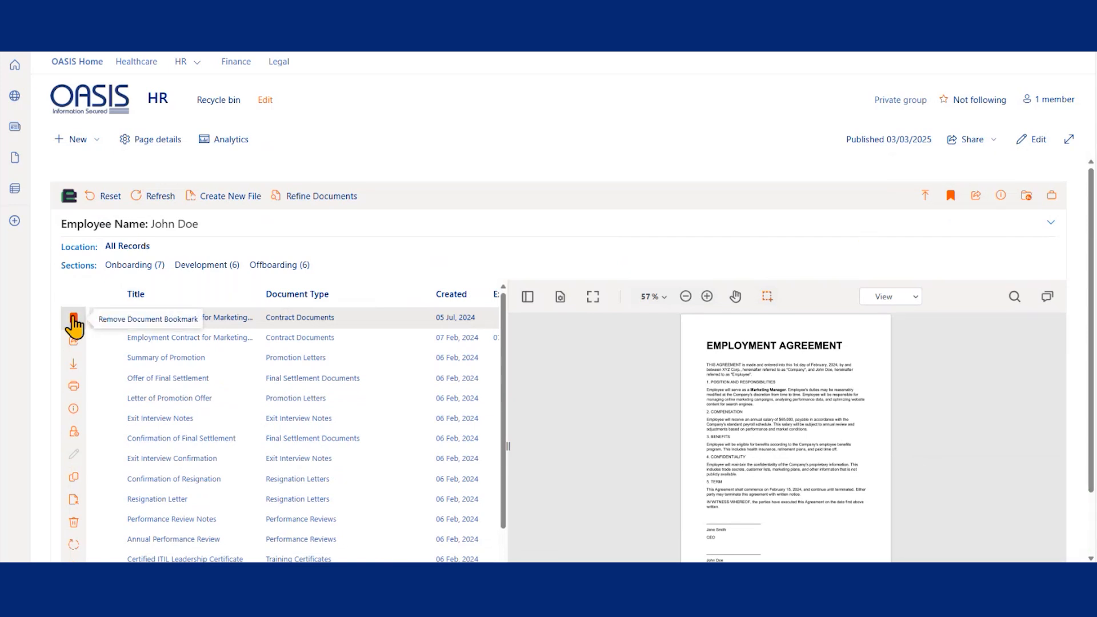
- View the sharing form for the selected employment contract and cancel it without sending
scroll(172, 254, "down", 1)
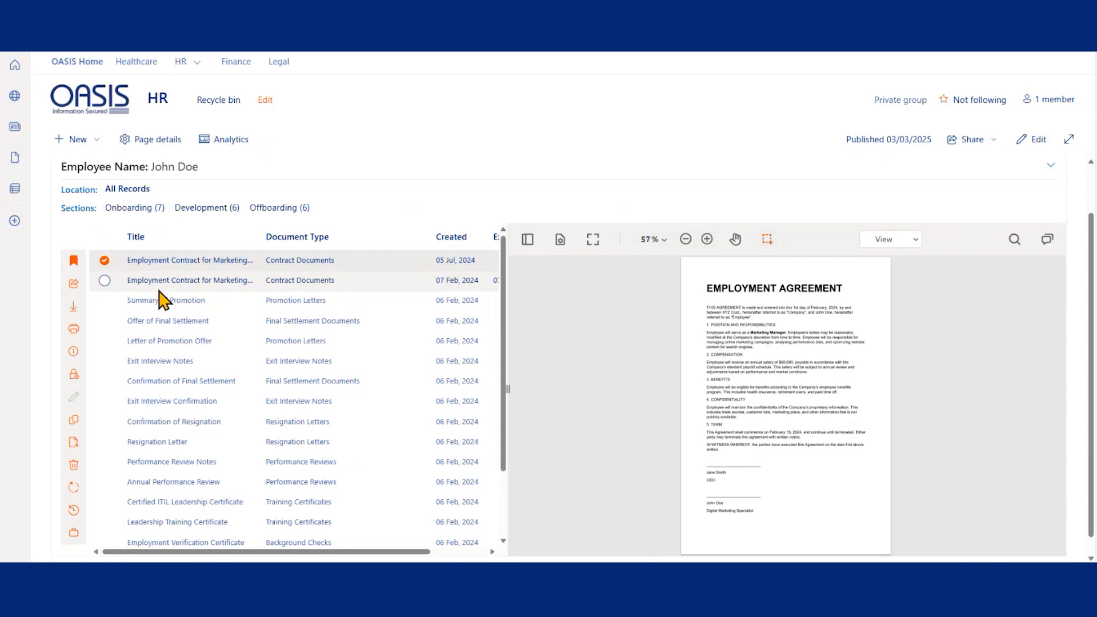
left_click(77, 290)
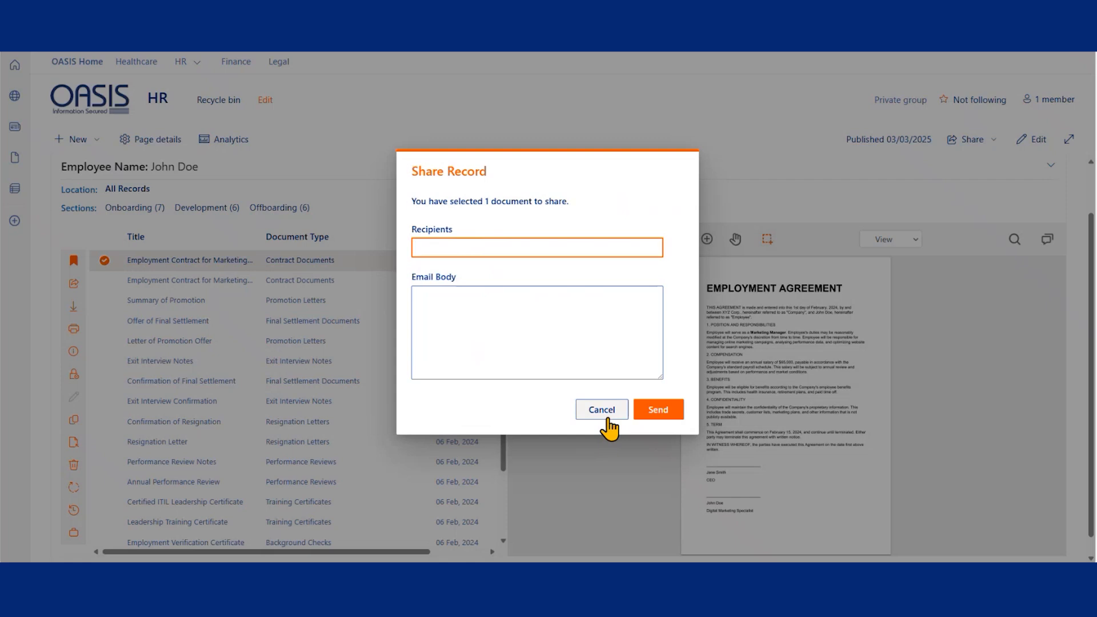
left_click(605, 415)
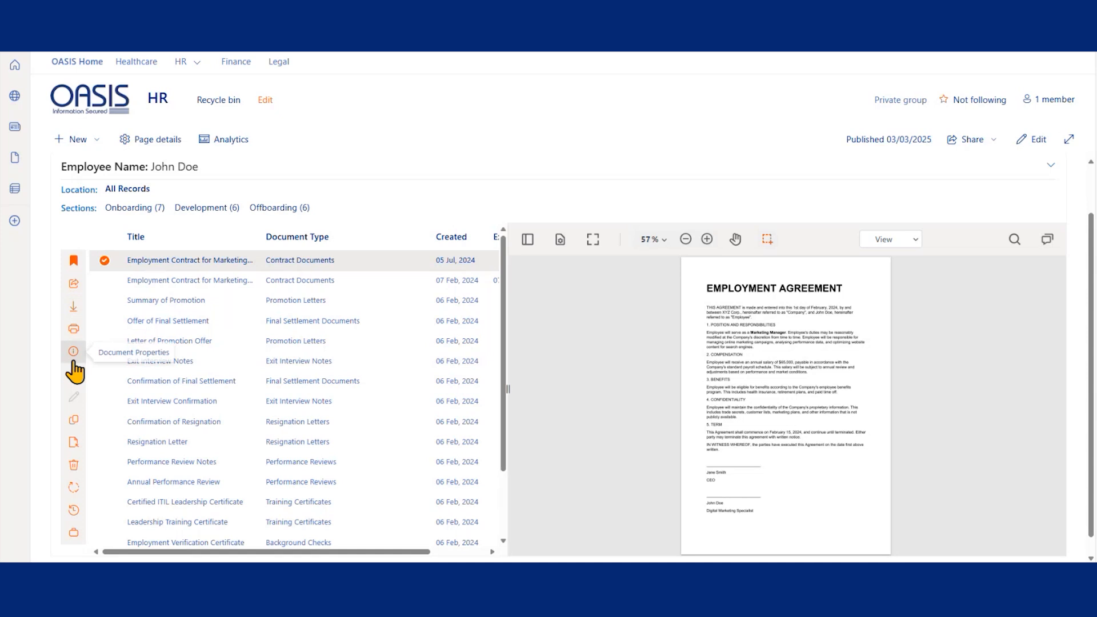
- Review the download disclaimer for the selected employment contract and cancel the download
left_click(73, 307)
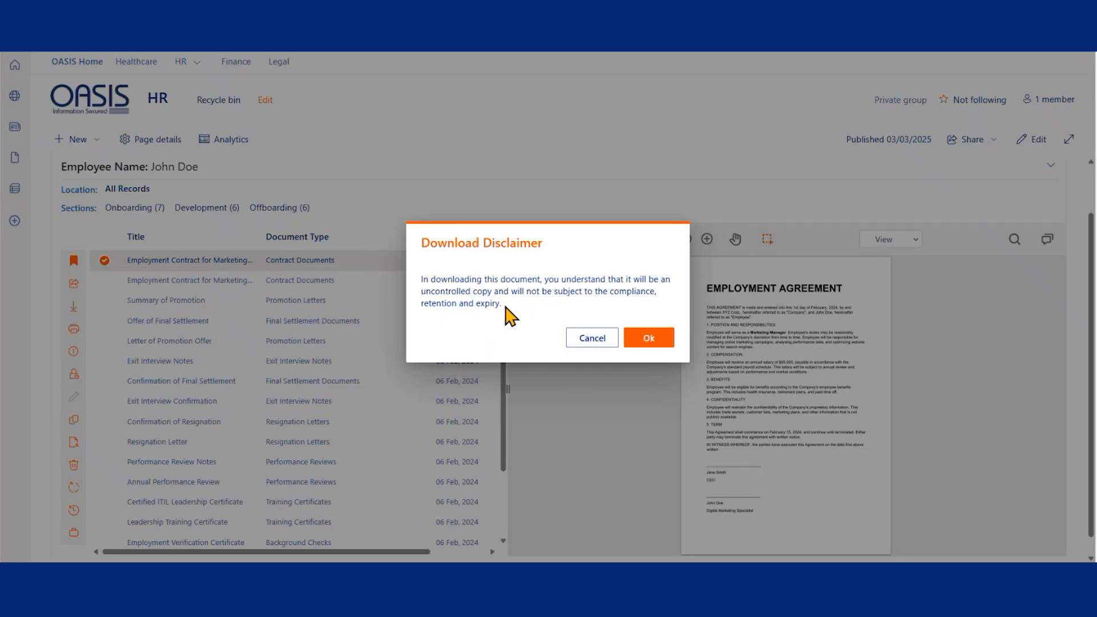
left_click_drag(503, 305, 421, 280)
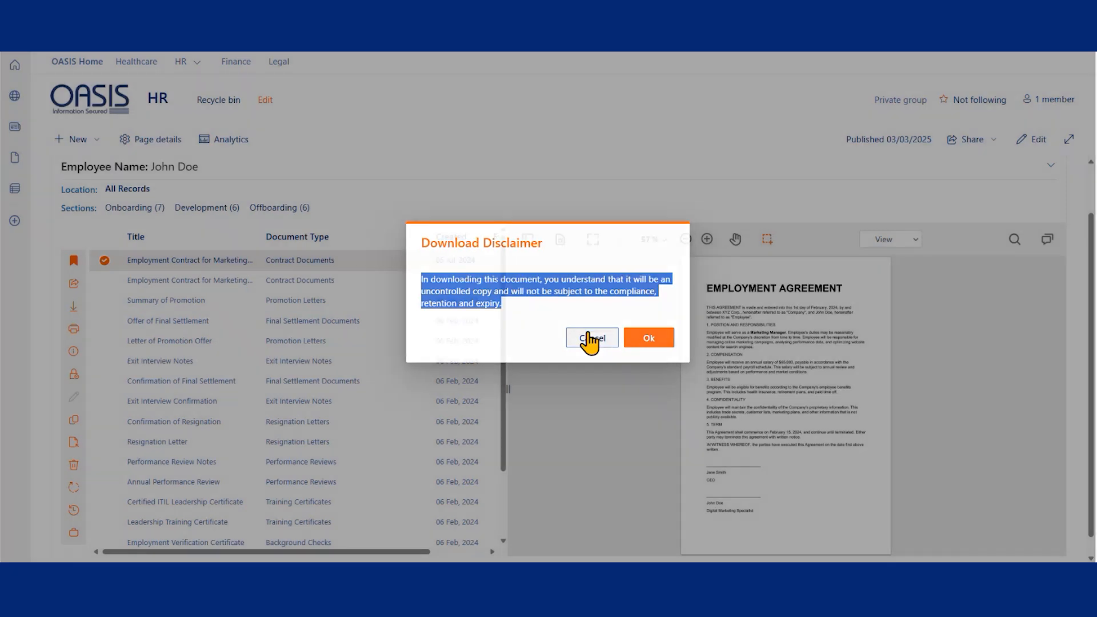
left_click(590, 341)
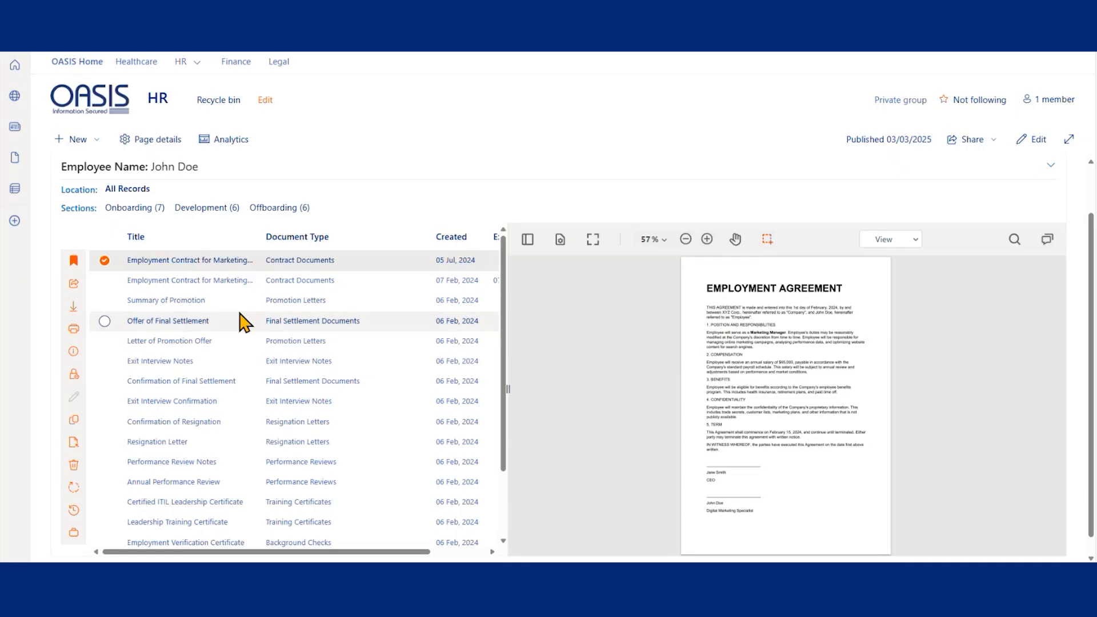
- Review the selected contract's print settings and watermark options, and close them without printing
left_click(74, 330)
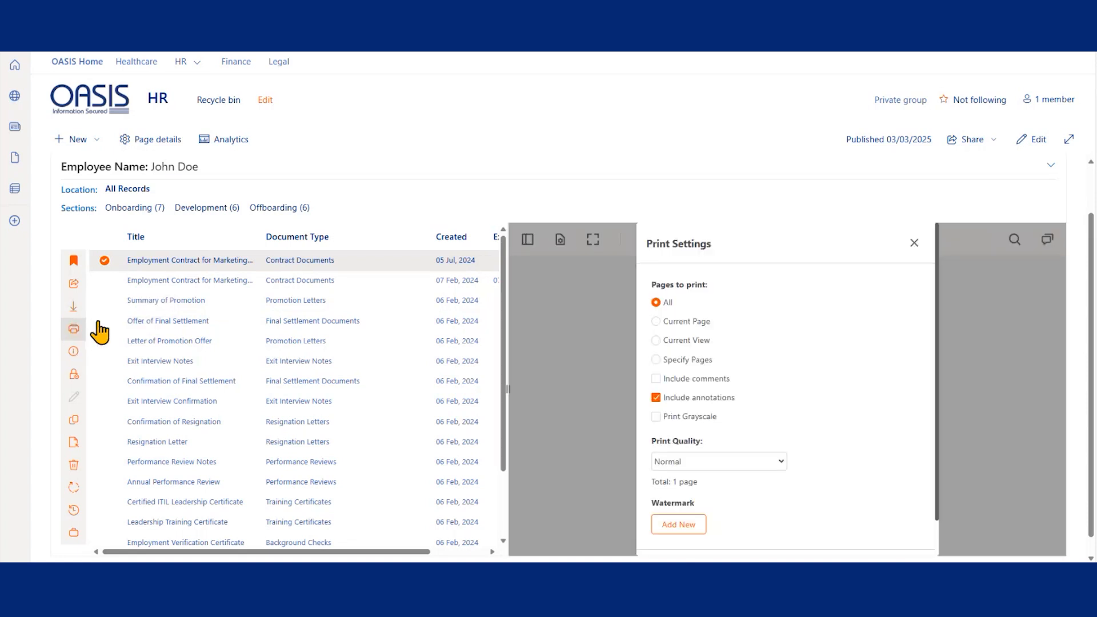
scroll(709, 360, "down", 1)
scroll(723, 371, "up", 1)
scroll(727, 332, "down", 3)
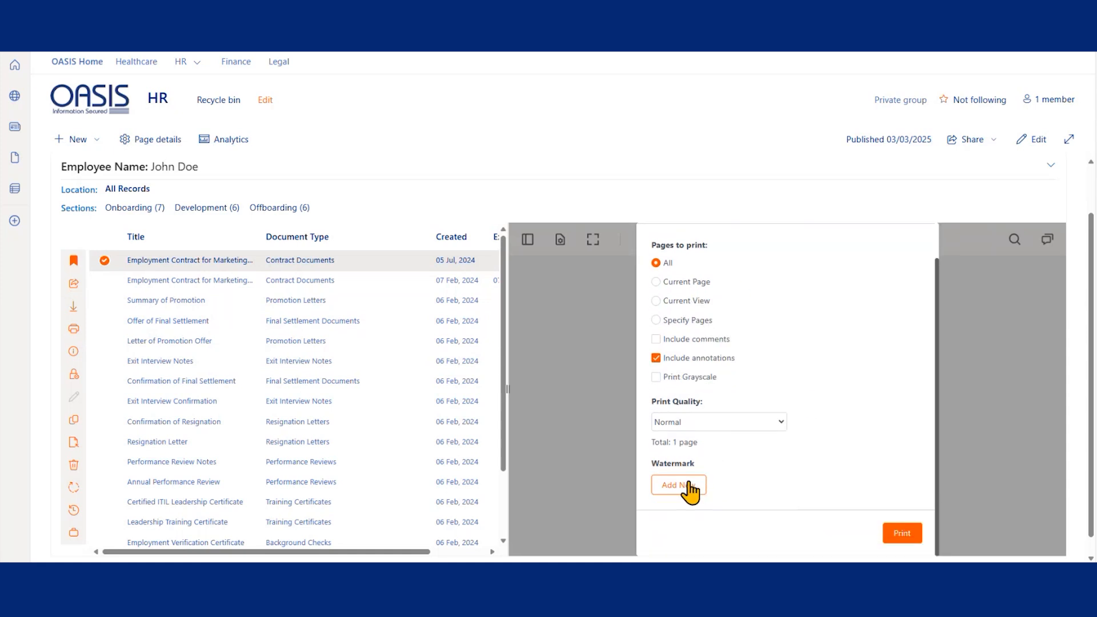
left_click(690, 487)
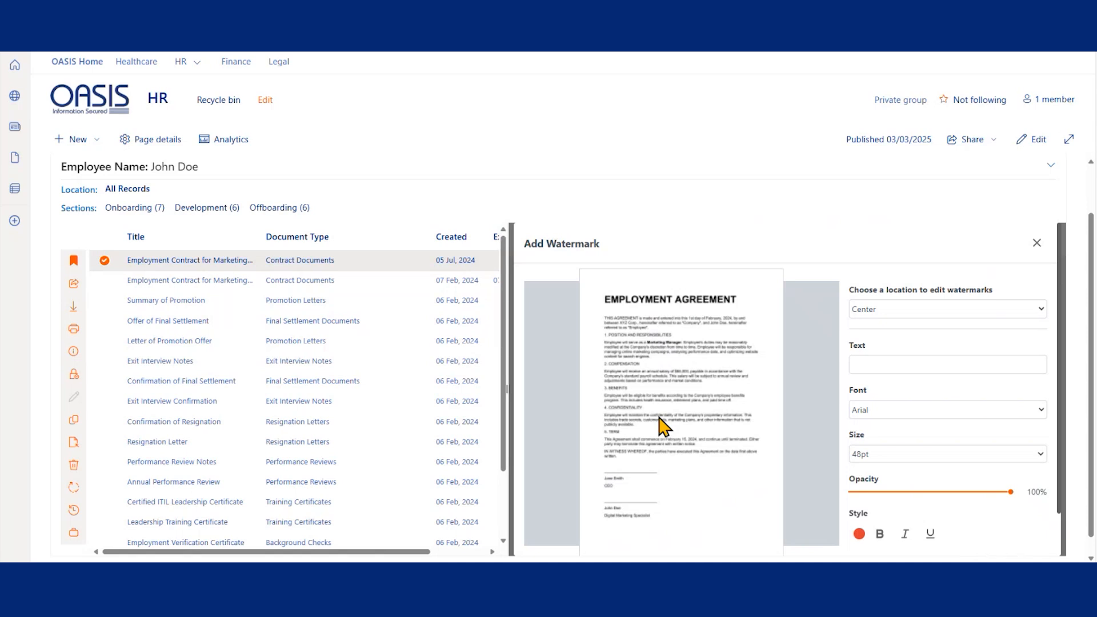
scroll(825, 384, "down", 2)
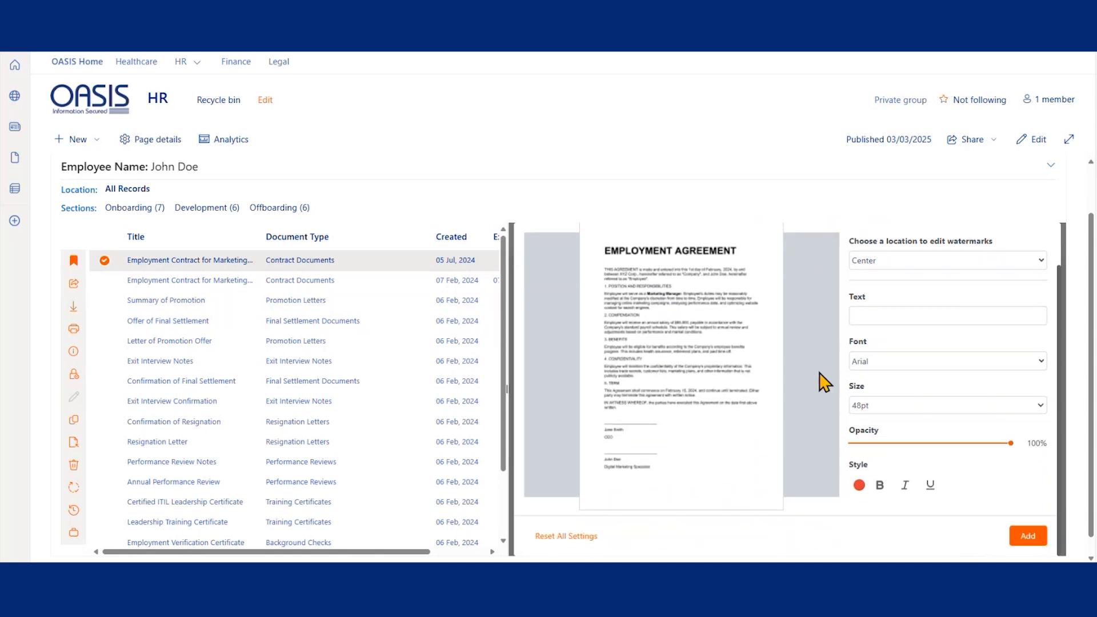
scroll(776, 357, "up", 2)
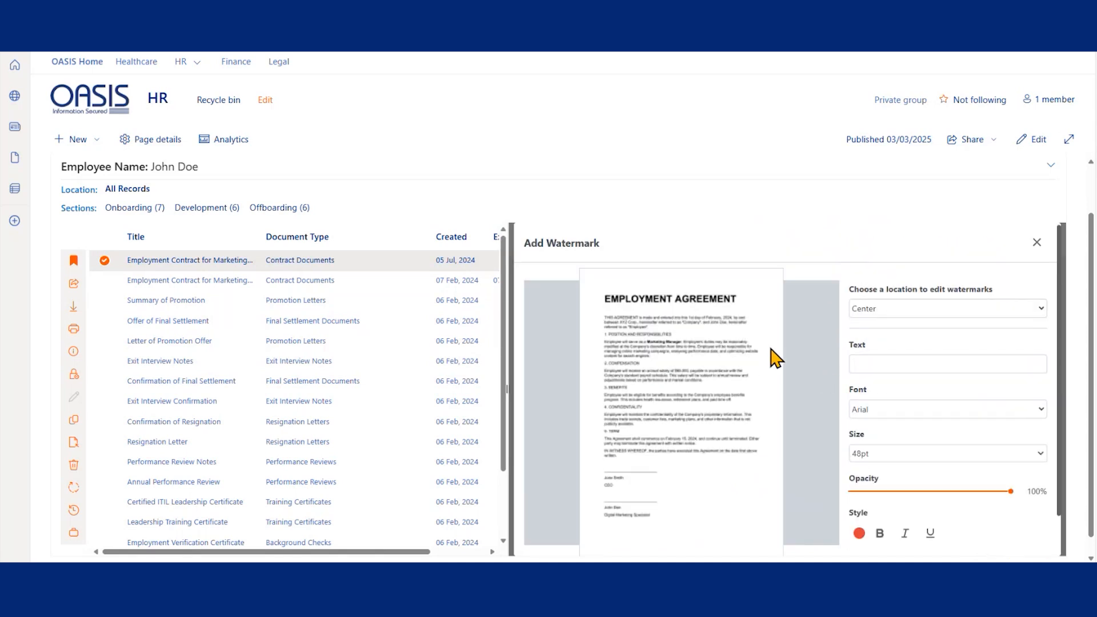
left_click(1038, 242)
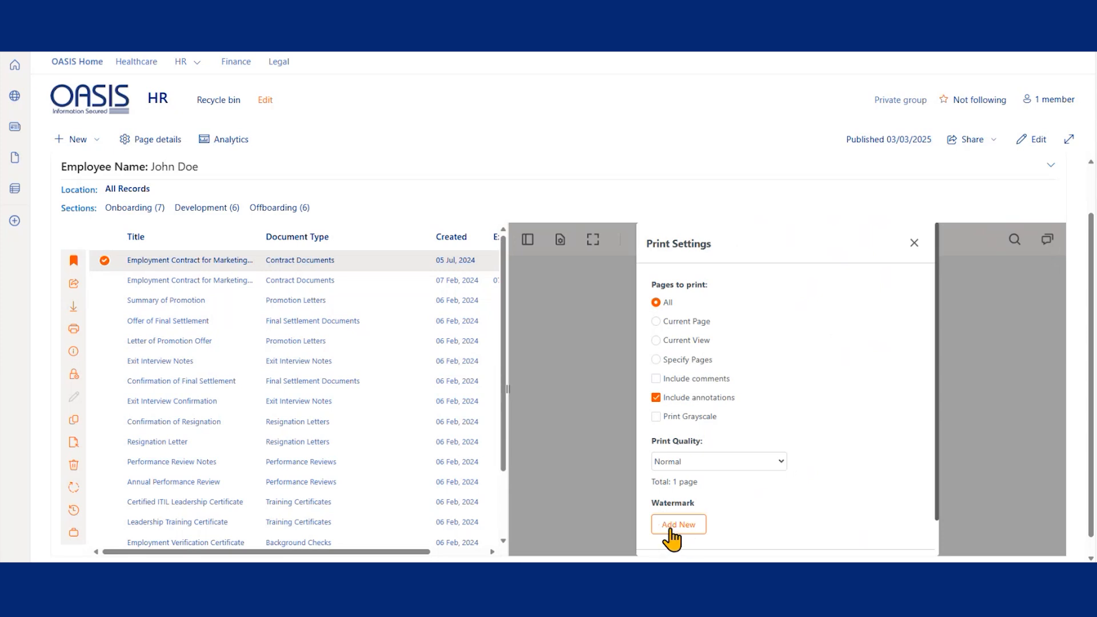
left_click(914, 243)
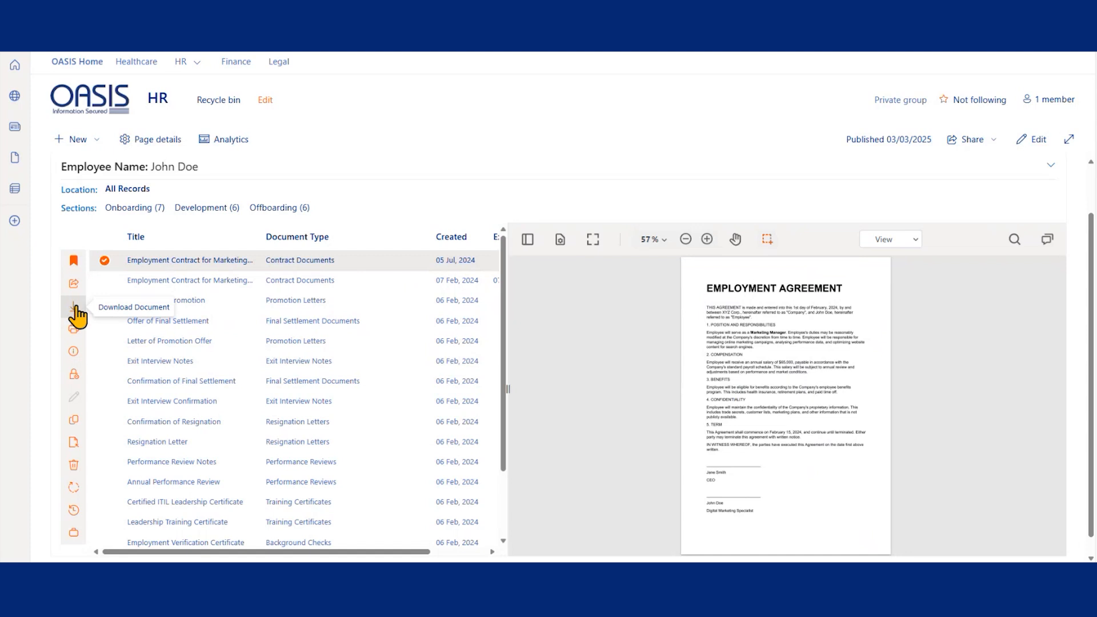
- View the document properties of the selected employment contract, from Document Type down to Approval Status
left_click(74, 352)
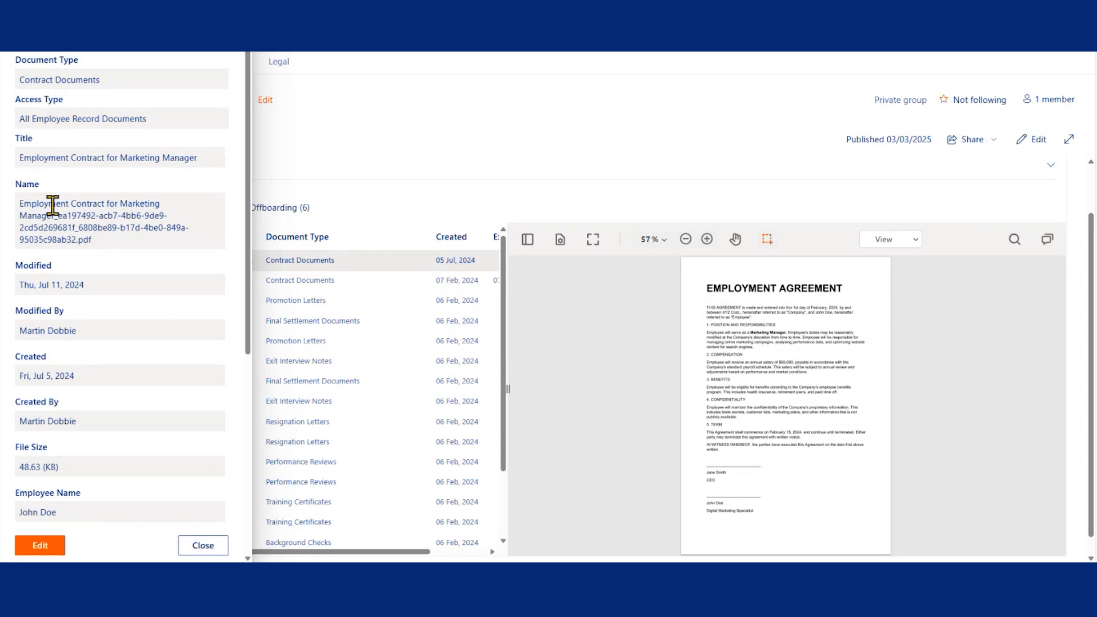
scroll(86, 147, "down", 4)
scroll(127, 340, "down", 1)
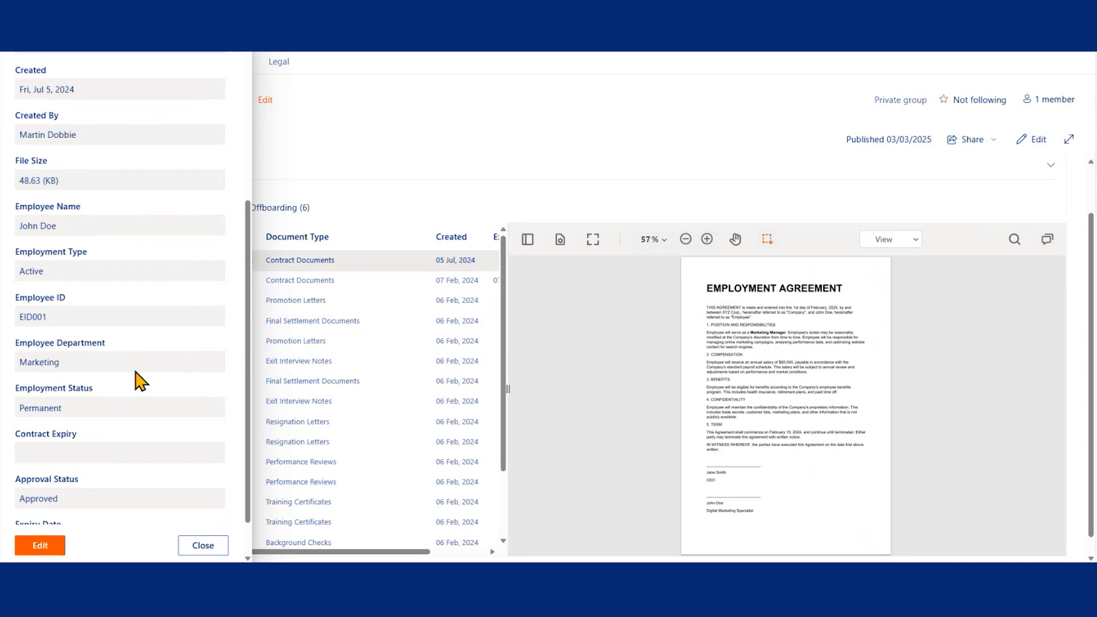
scroll(140, 375, "up", 5)
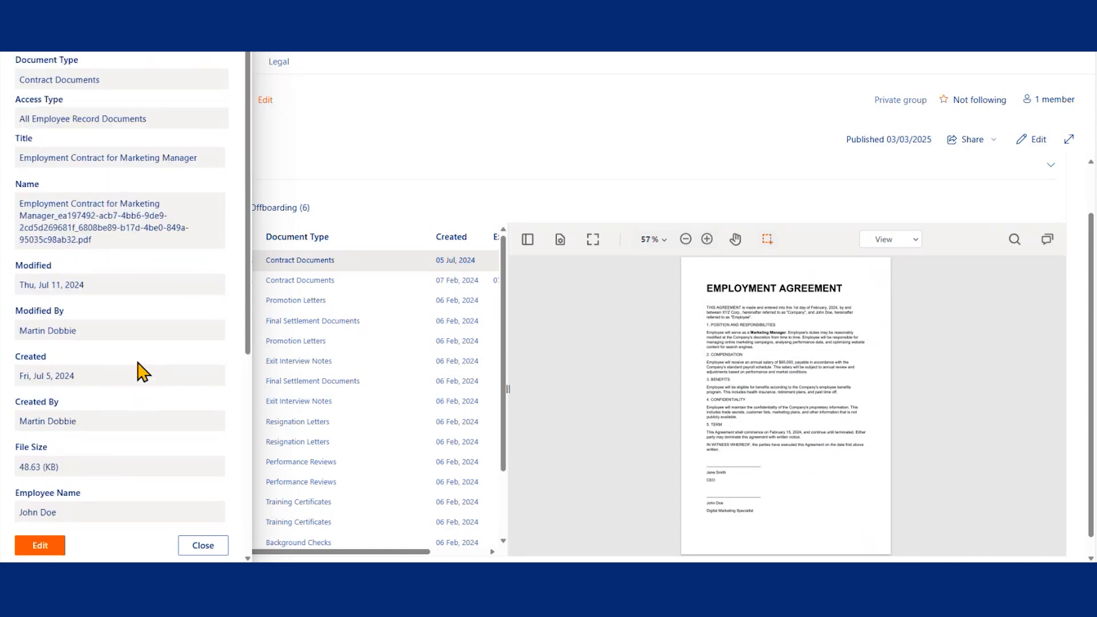
- Make the contract's properties editable and examine which fields can be changed, including the Employee ID field
left_click(40, 545)
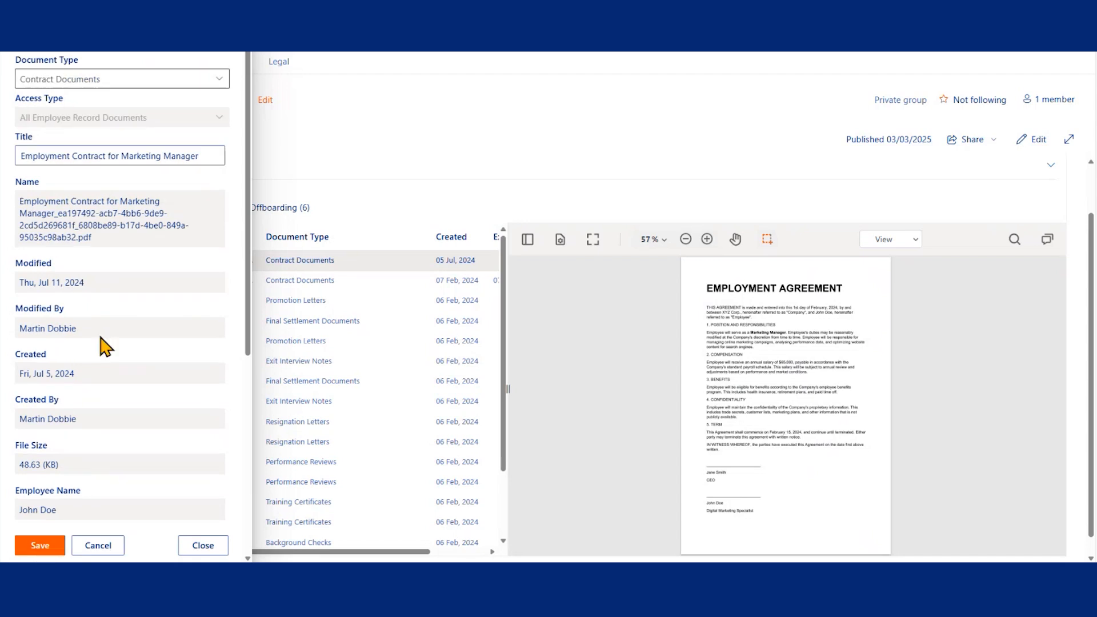
scroll(63, 251, "down", 4)
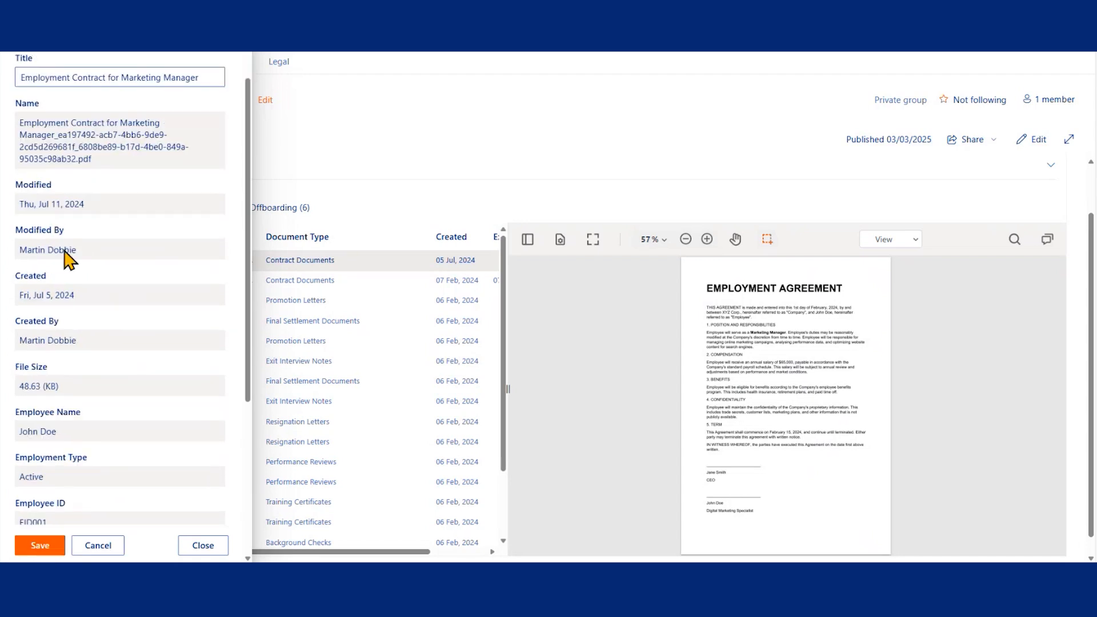
scroll(75, 281, "down", 1)
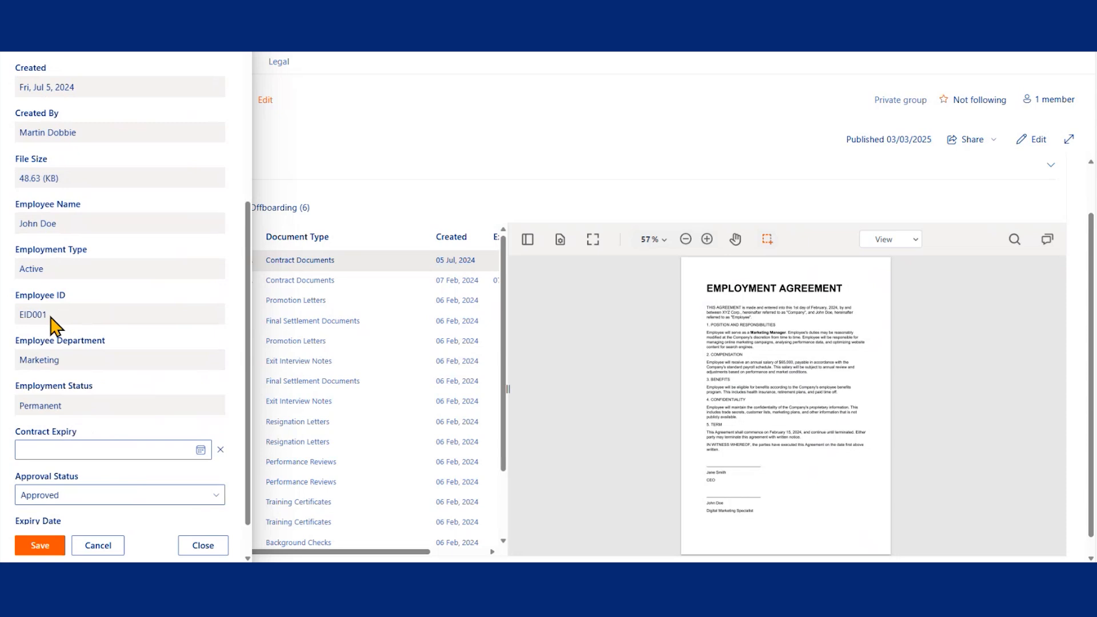
left_click_drag(53, 318, 20, 318)
left_click(66, 335)
double_click(32, 315)
left_click(41, 337)
scroll(115, 347, "up", 2)
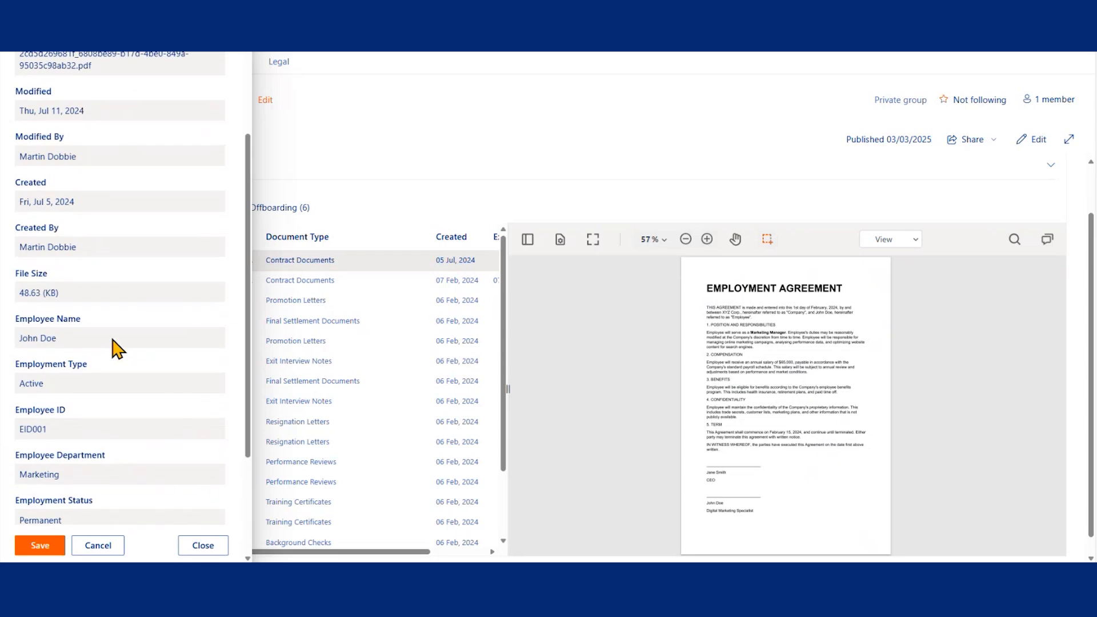
scroll(119, 349, "up", 3)
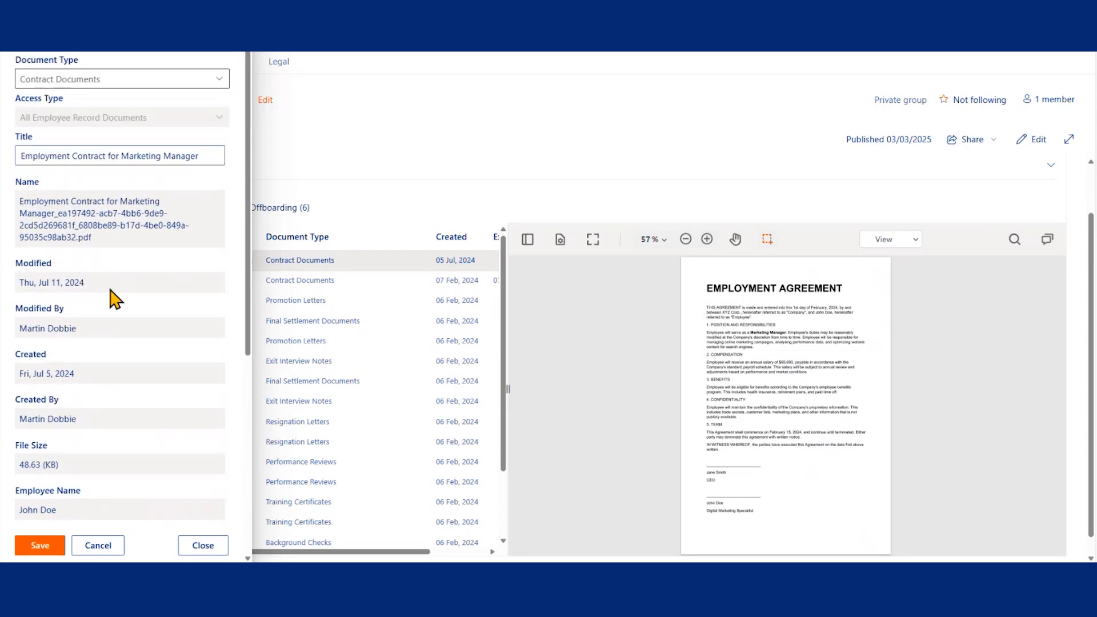
- Change the contract's Document Type to Identification Proofs under Onboarding
left_click(218, 80)
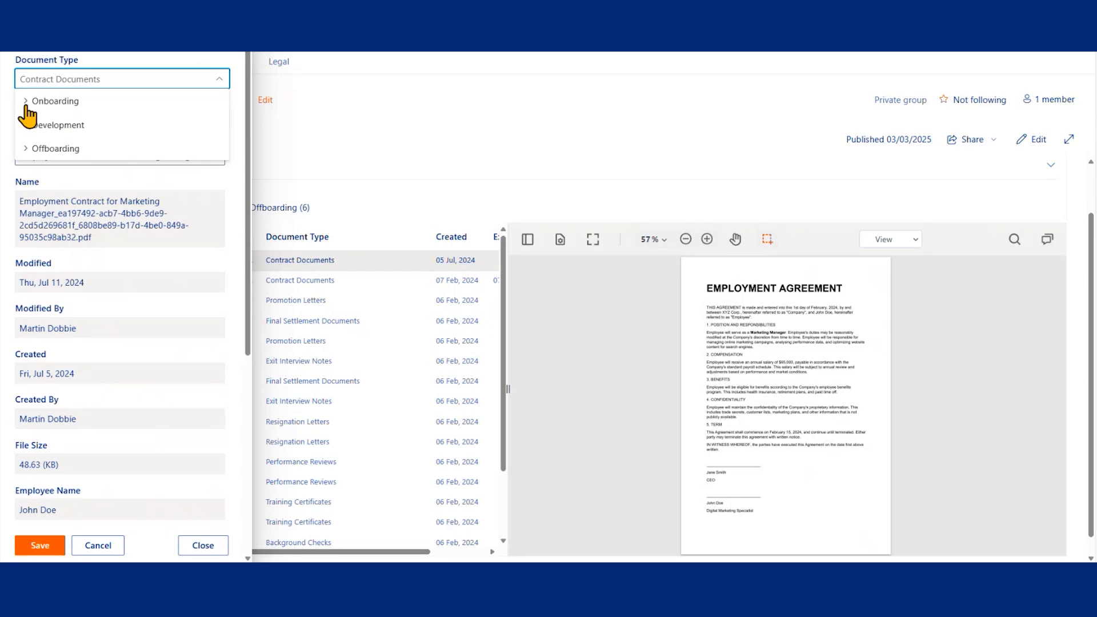
left_click(26, 103)
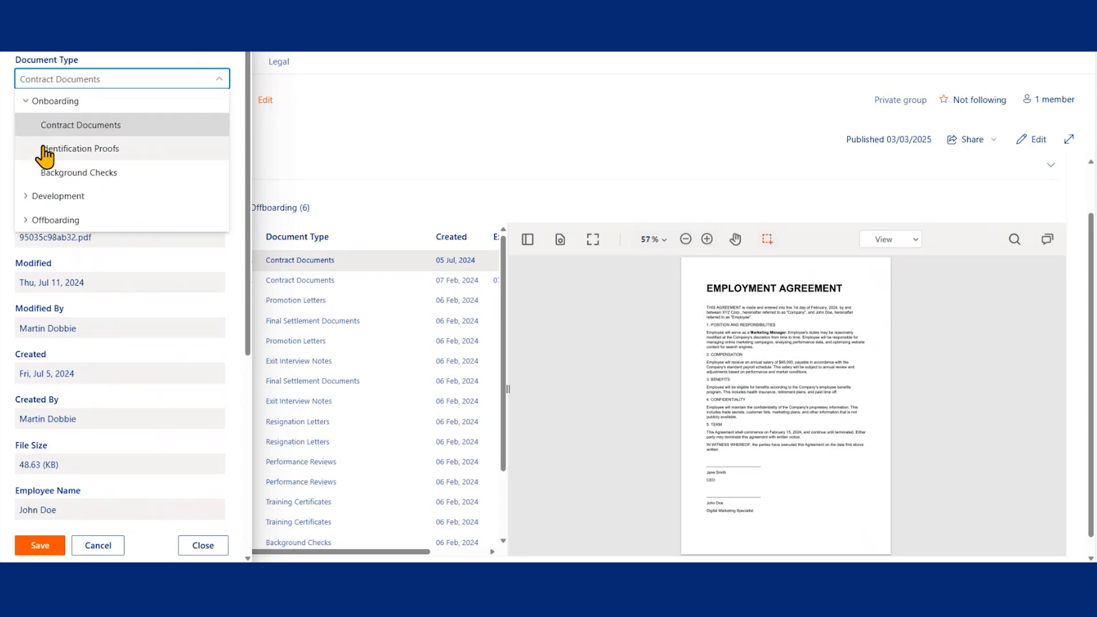
left_click(124, 150)
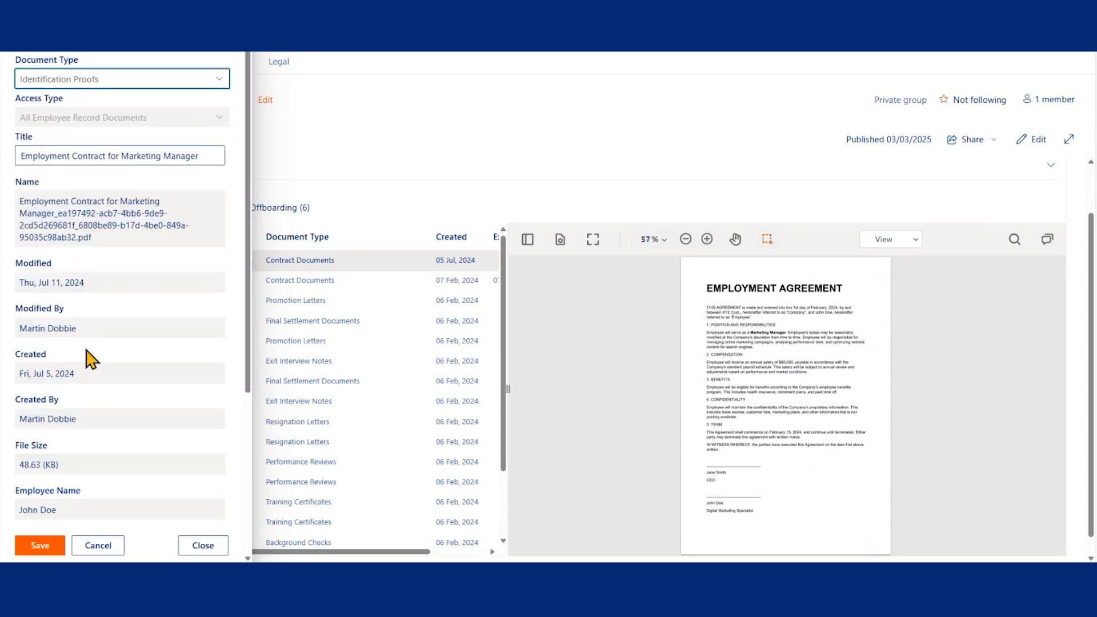
- Change the Document Type to Background Checks, review the property fields for that type, and close the properties without saving
left_click(80, 80)
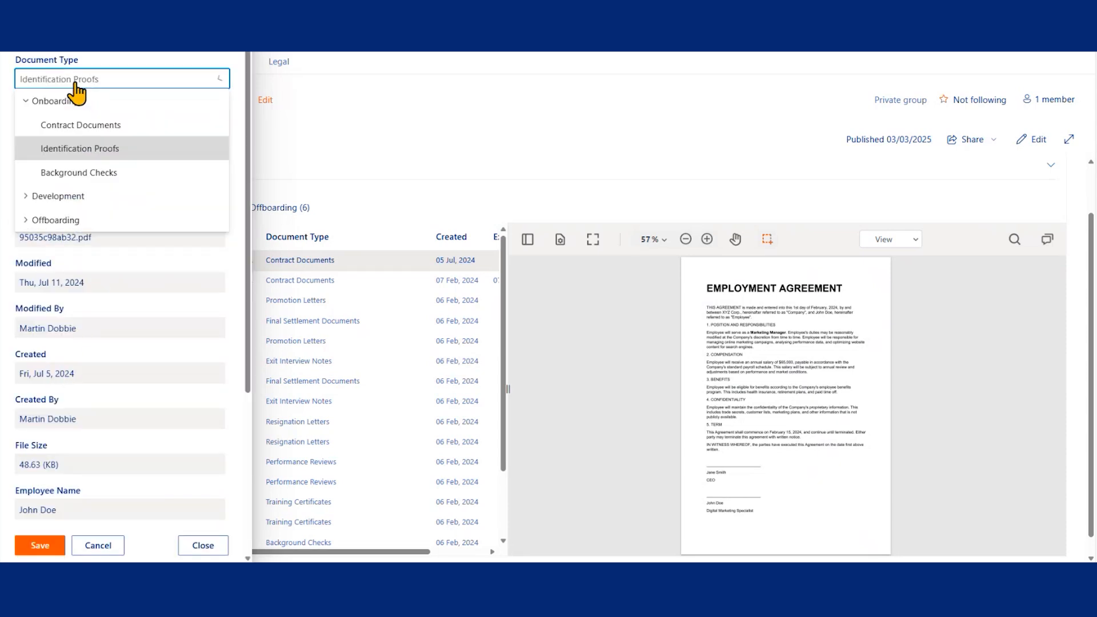
left_click(84, 173)
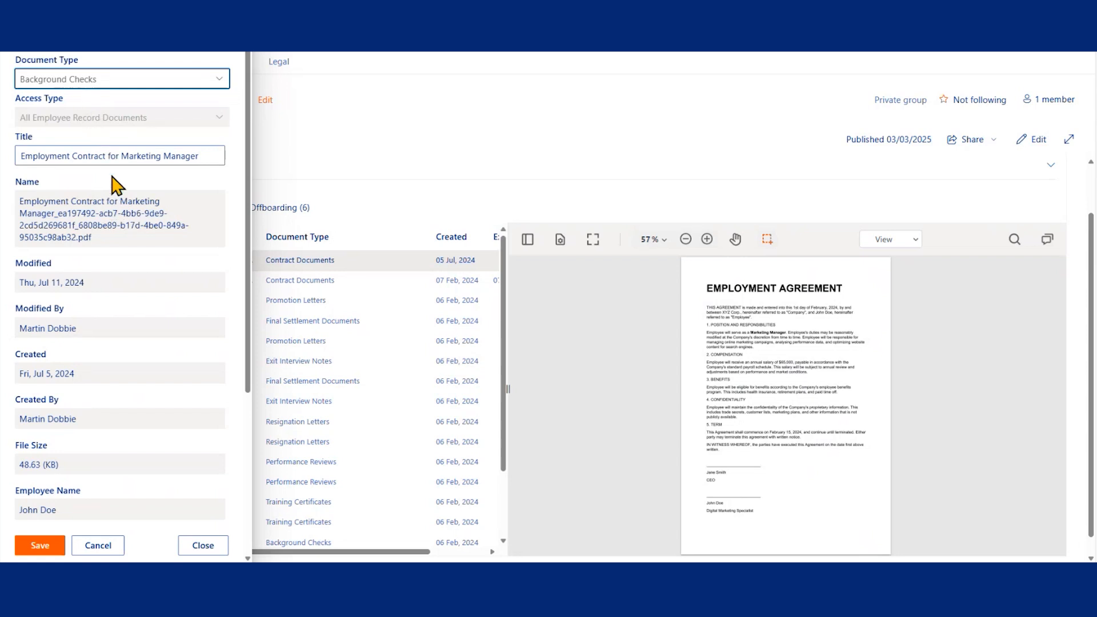
scroll(157, 351, "down", 1)
scroll(157, 360, "down", 4)
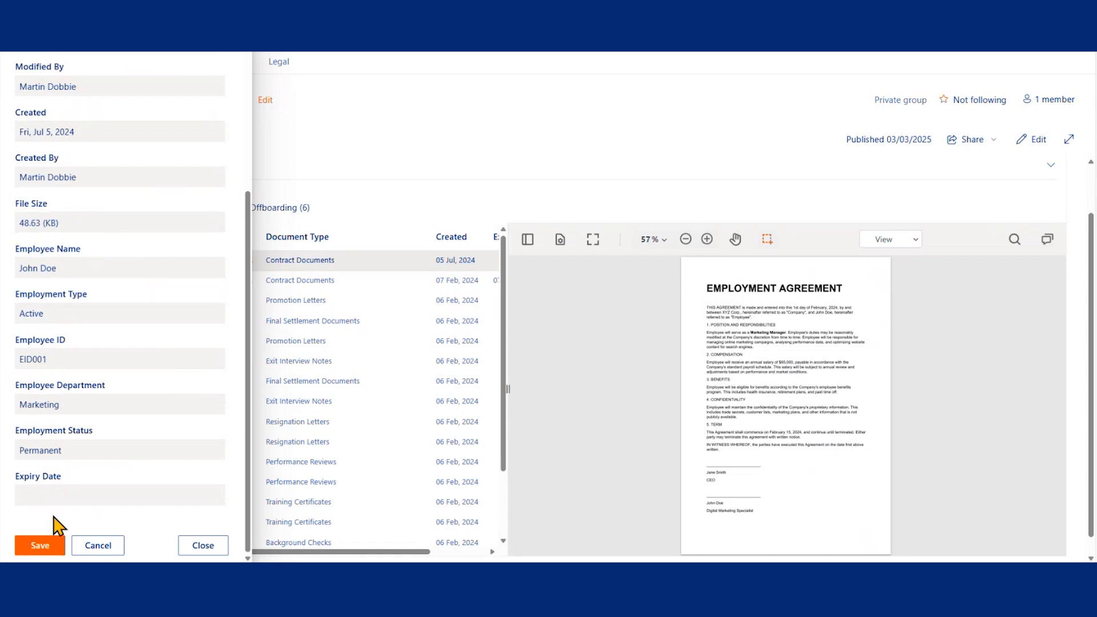
scroll(103, 409, "up", 5)
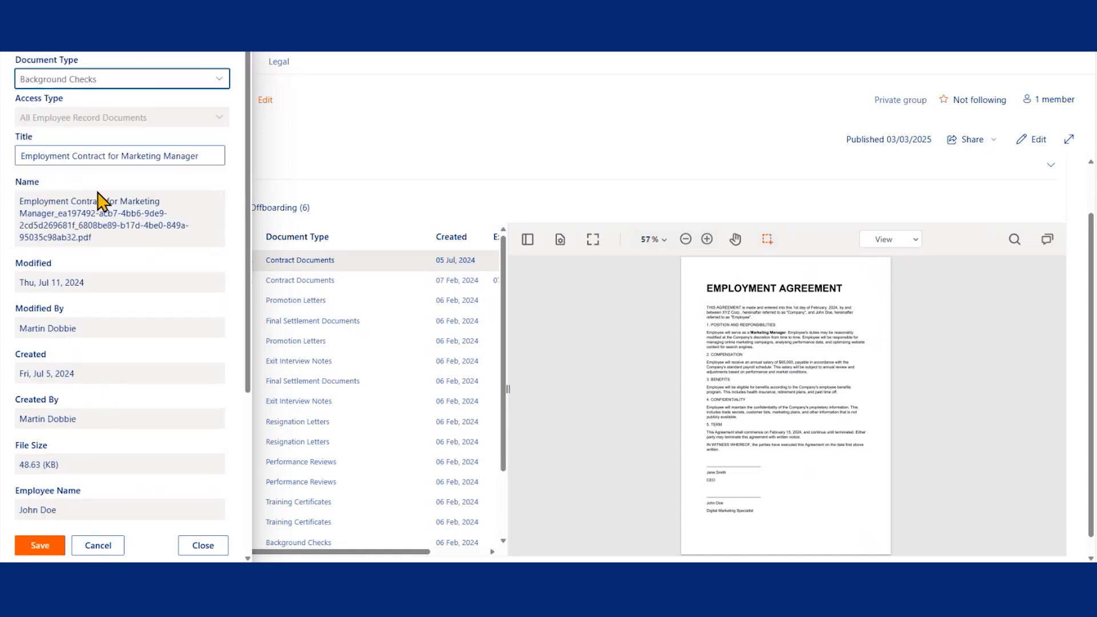
scroll(110, 400, "down", 4)
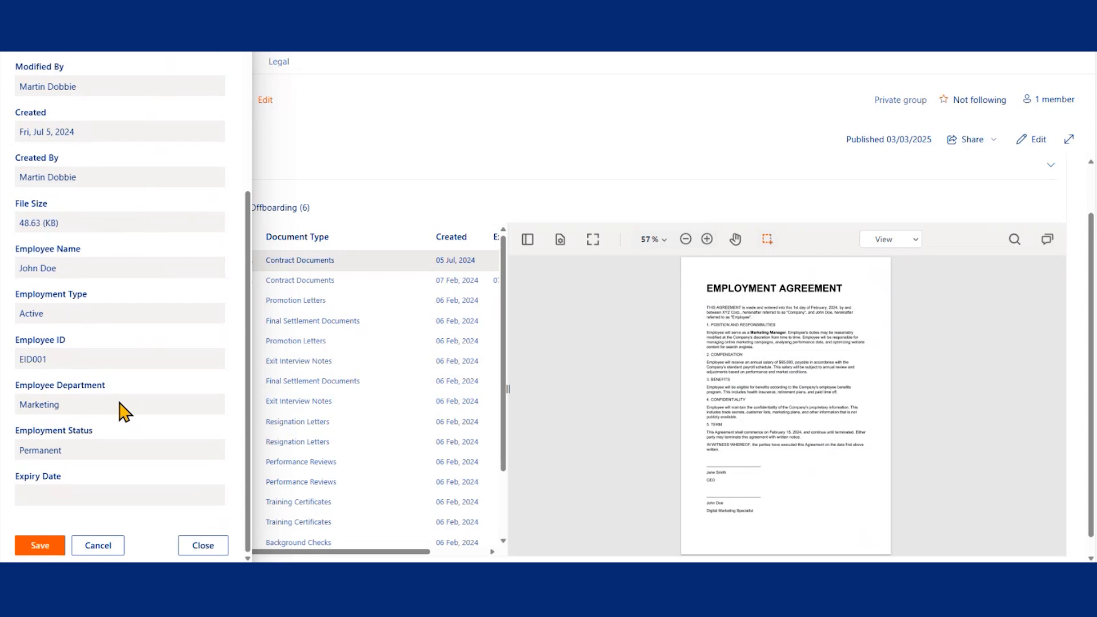
left_click(224, 56)
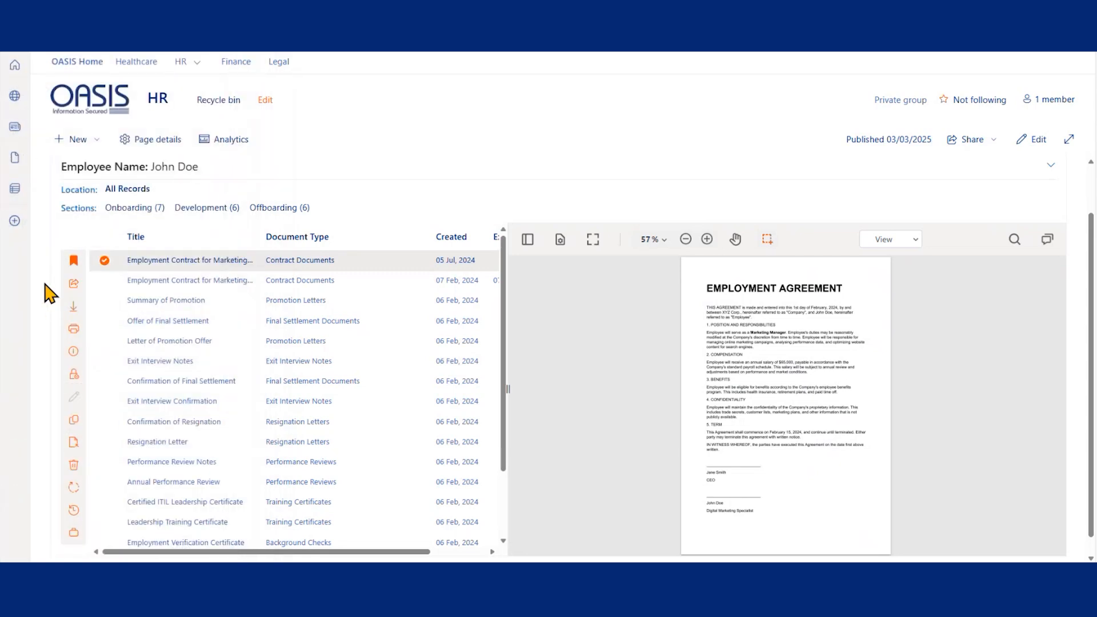
- View the compliance rule of the selected employment contract and dismiss it
scroll(46, 294, "down", 1)
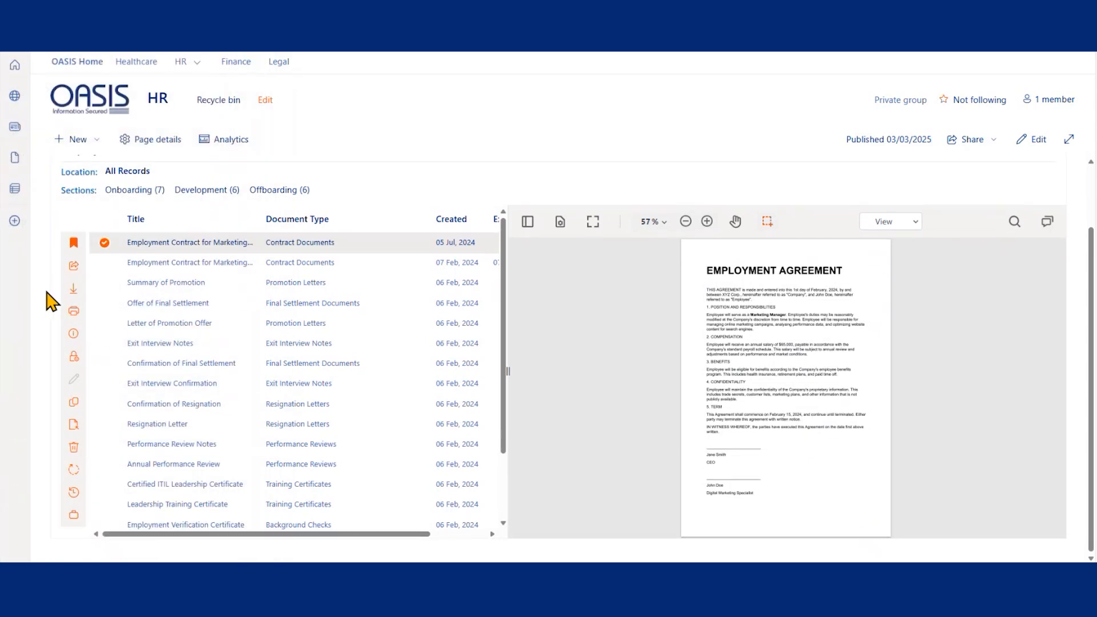
left_click(73, 356)
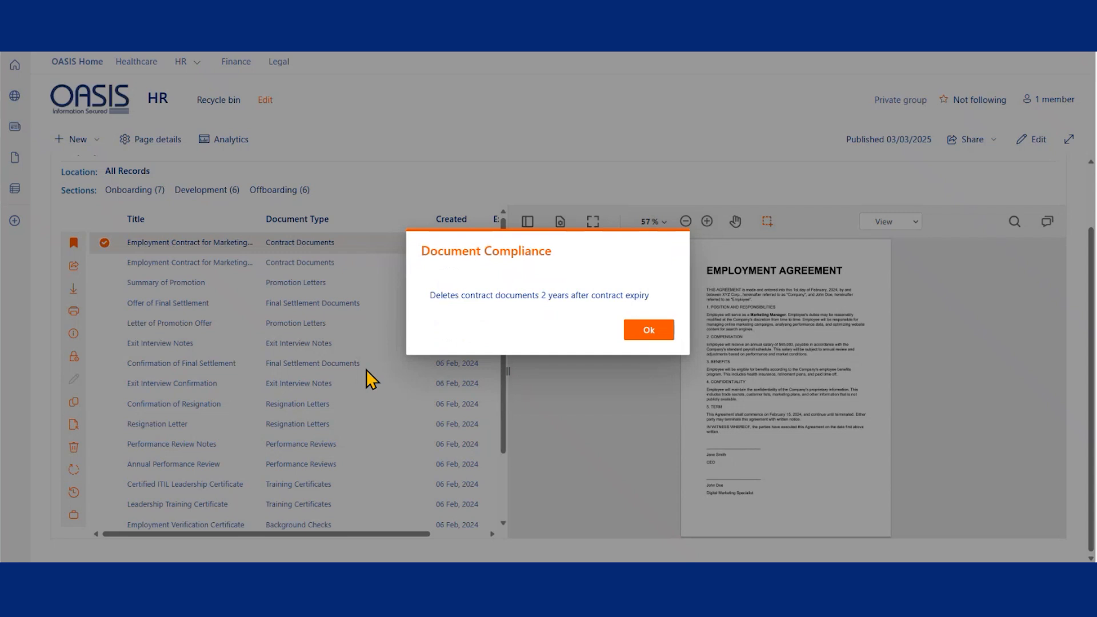
left_click(642, 338)
- Widen the document list to show the Expiry Date column, and check the compliance rule of the employment contract created 07 Feb, 2024
left_click_drag(510, 299, 558, 308)
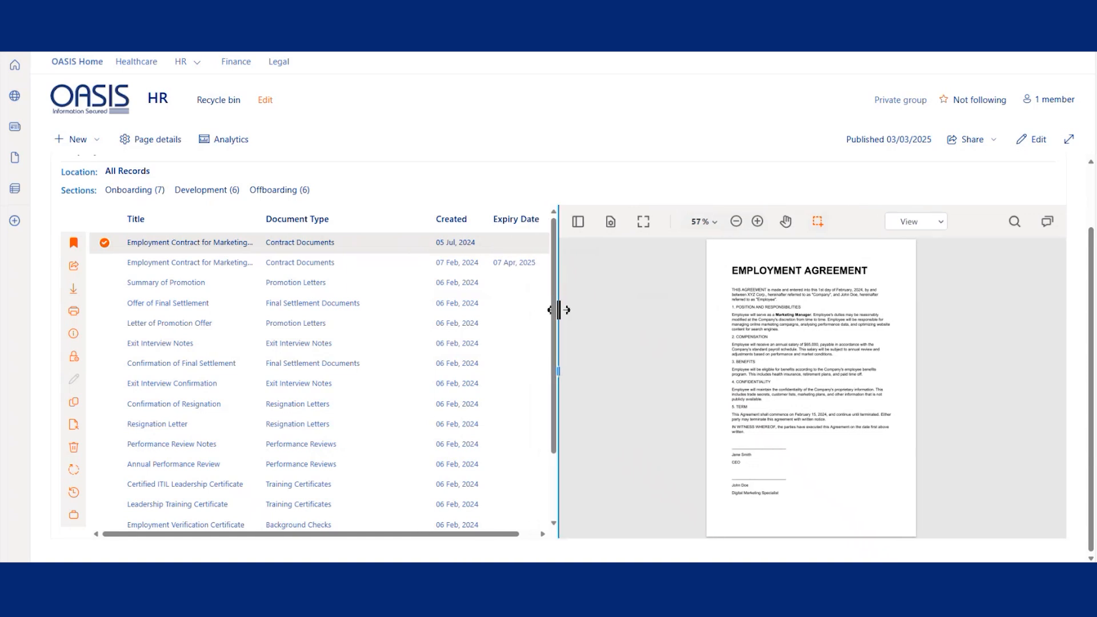
left_click(106, 264)
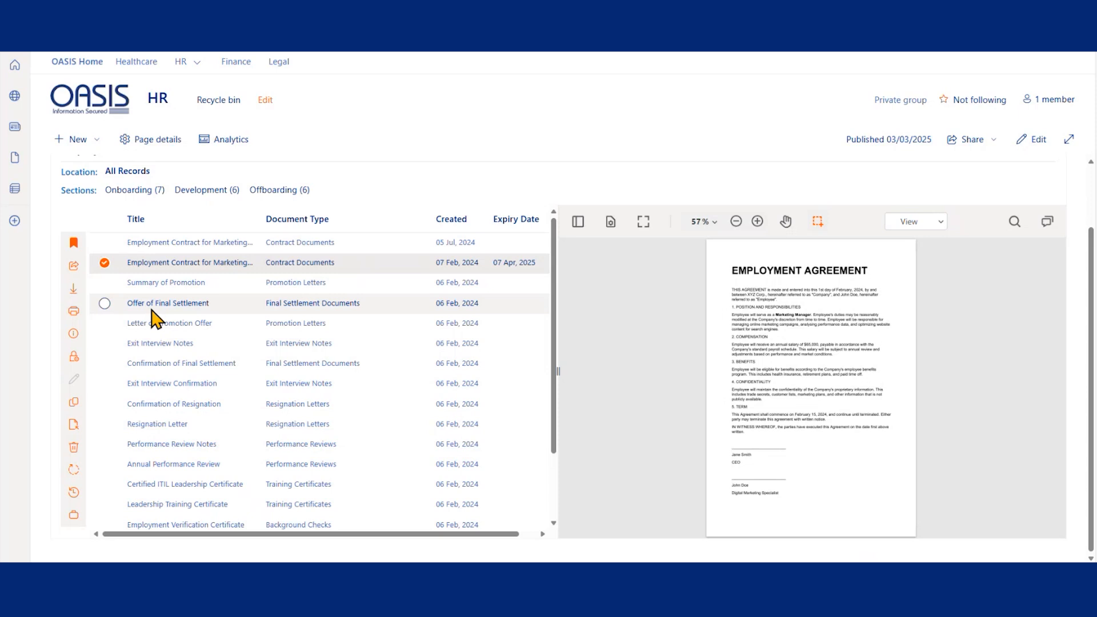
left_click(74, 359)
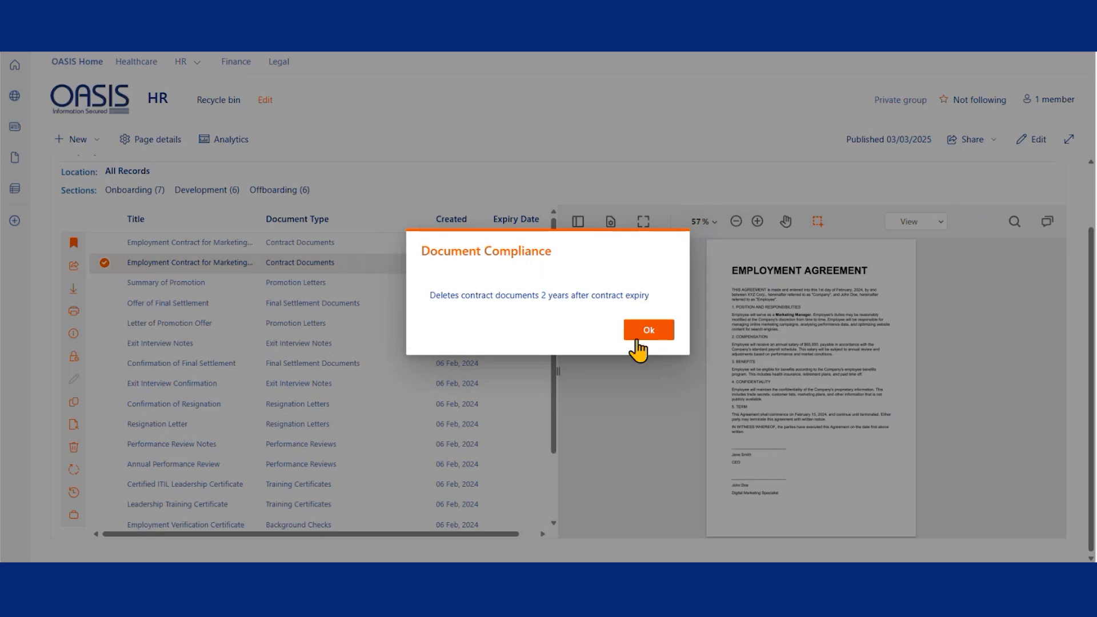
left_click(634, 335)
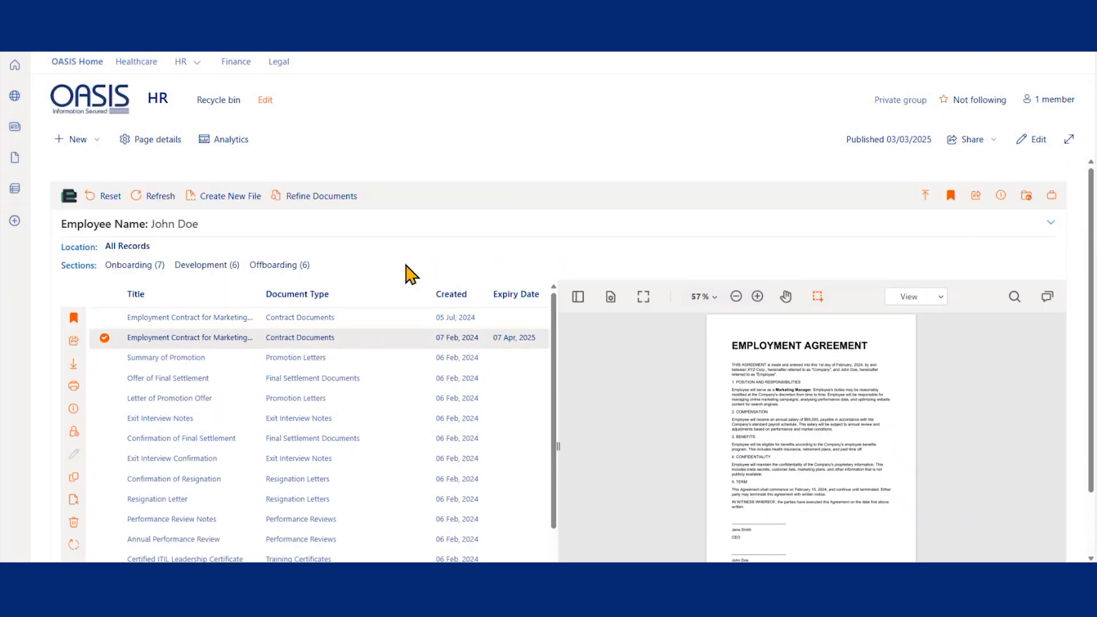
- Expand the employee's record details, examine the Employment Type, and return to the selected contract in the document list
left_click(1050, 222)
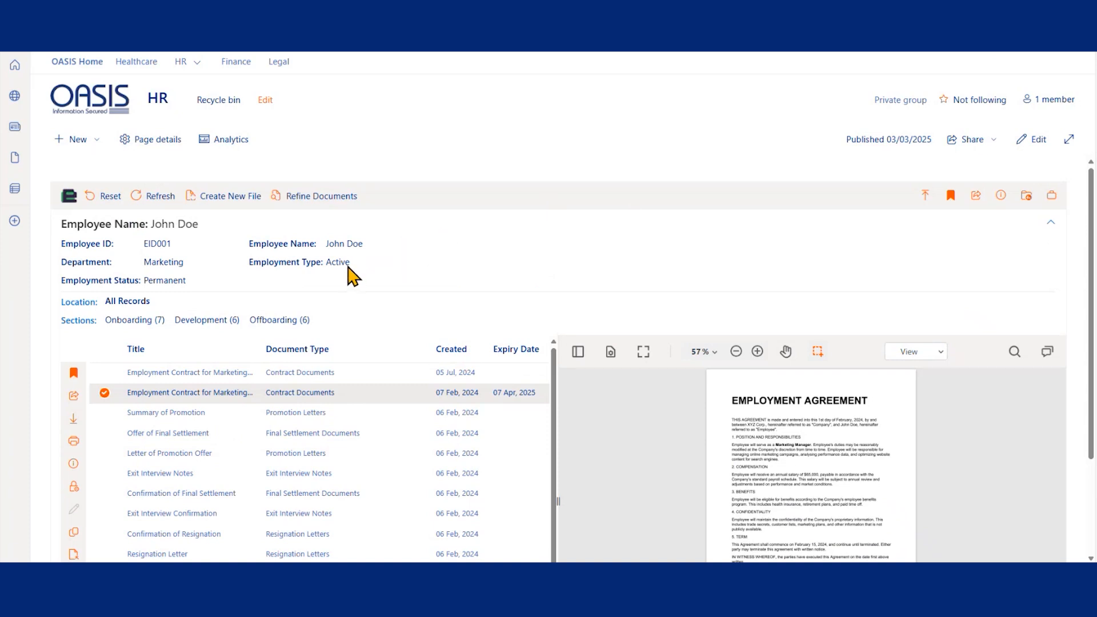
left_click_drag(345, 265, 268, 264)
left_click(260, 264)
left_click_drag(253, 266, 347, 267)
left_click(344, 272)
scroll(371, 254, "down", 1)
scroll(294, 281, "down", 2)
scroll(288, 234, "down", 1)
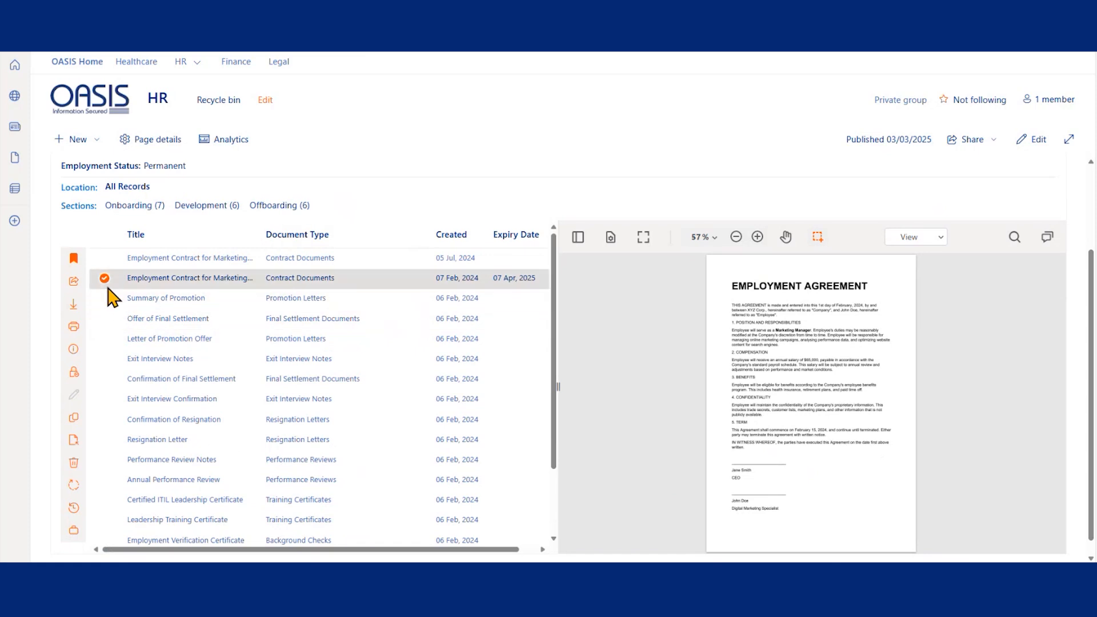
- Review the check-in form and the Start Document Approval trigger for the selected employment contract, dismissing both without running them
scroll(118, 270, "down", 1)
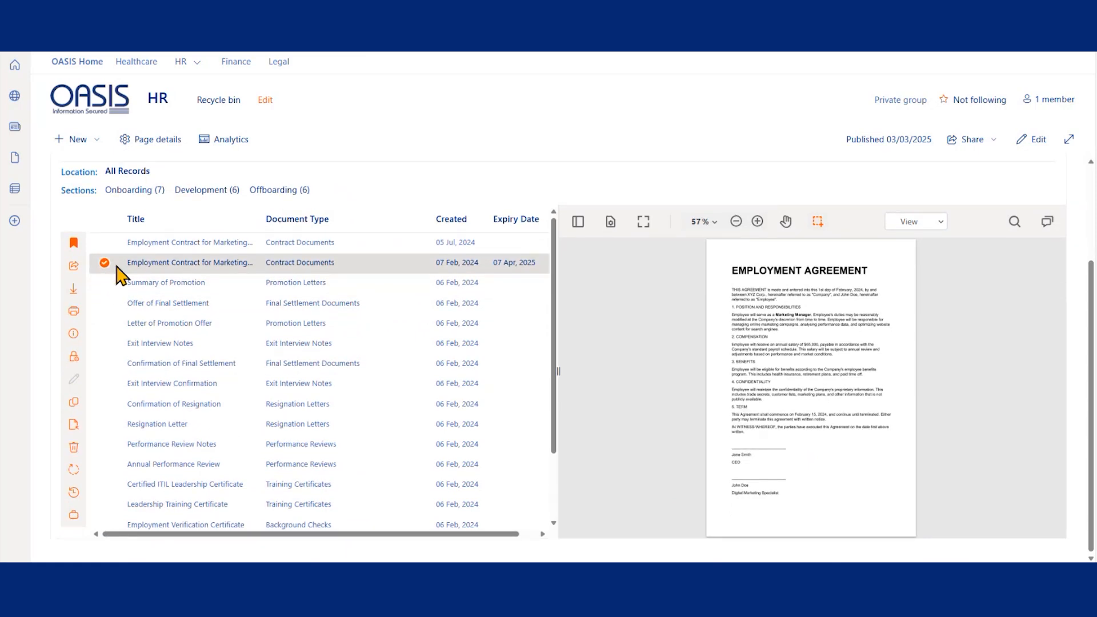
left_click(74, 426)
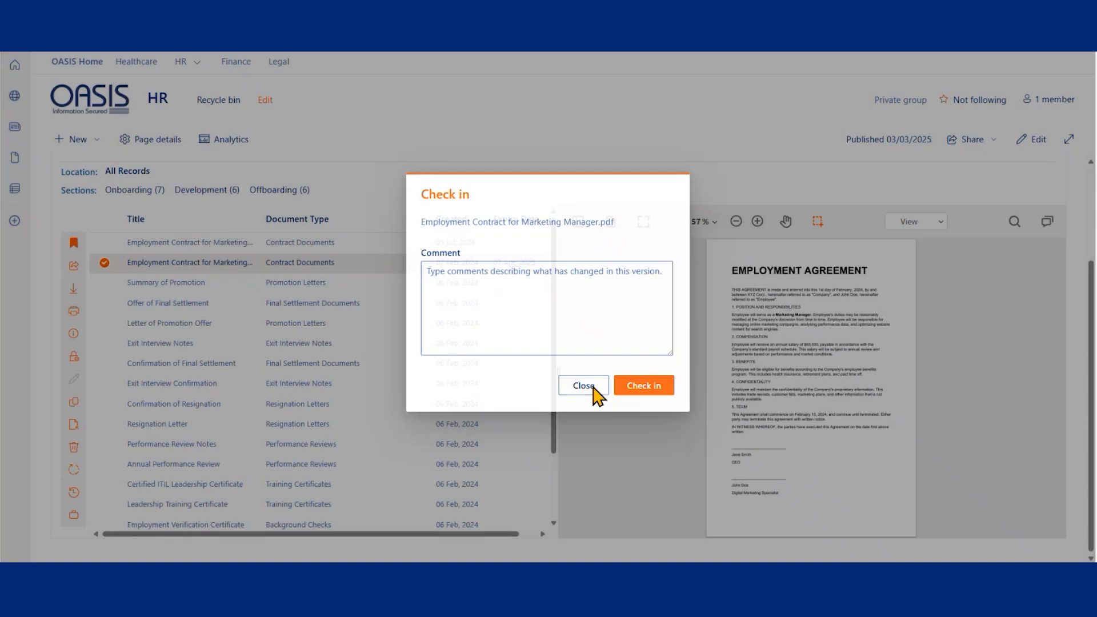
left_click(584, 385)
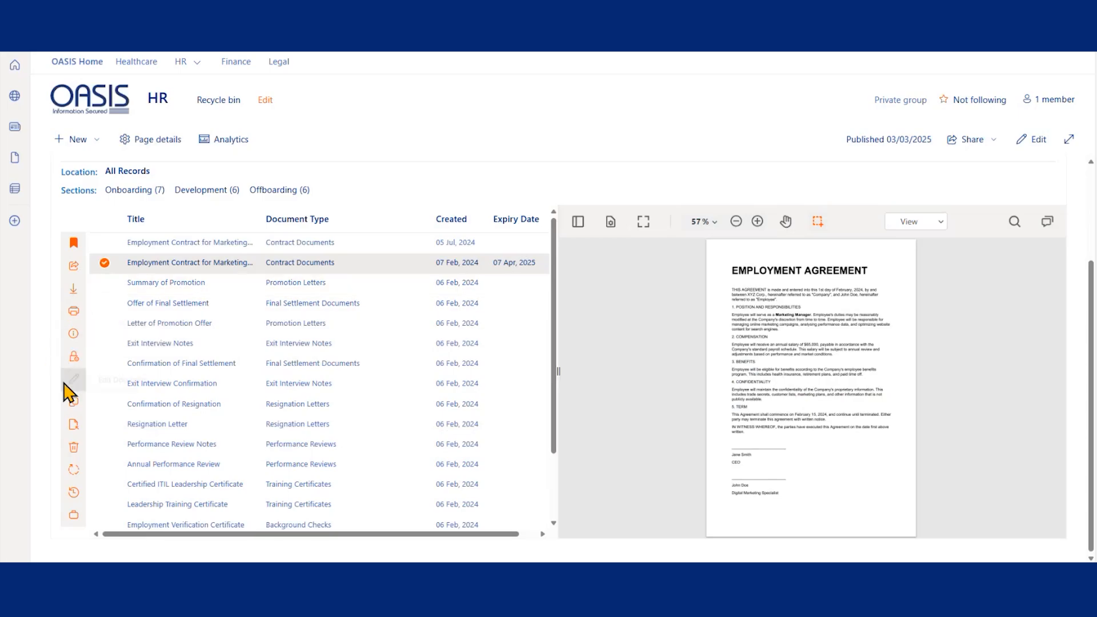
left_click(75, 471)
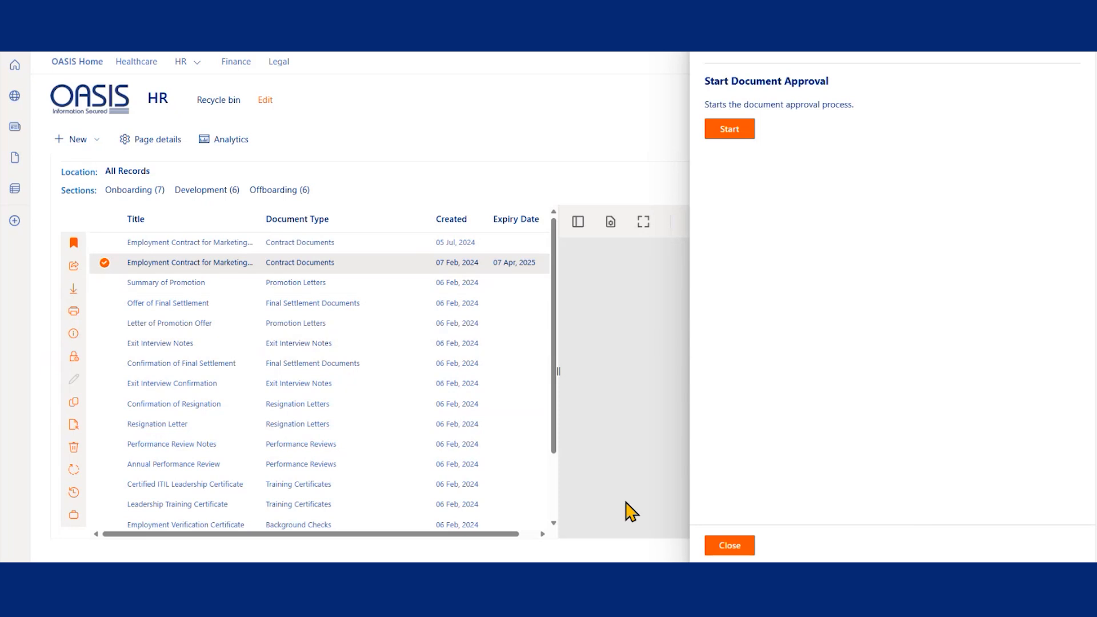
left_click(722, 547)
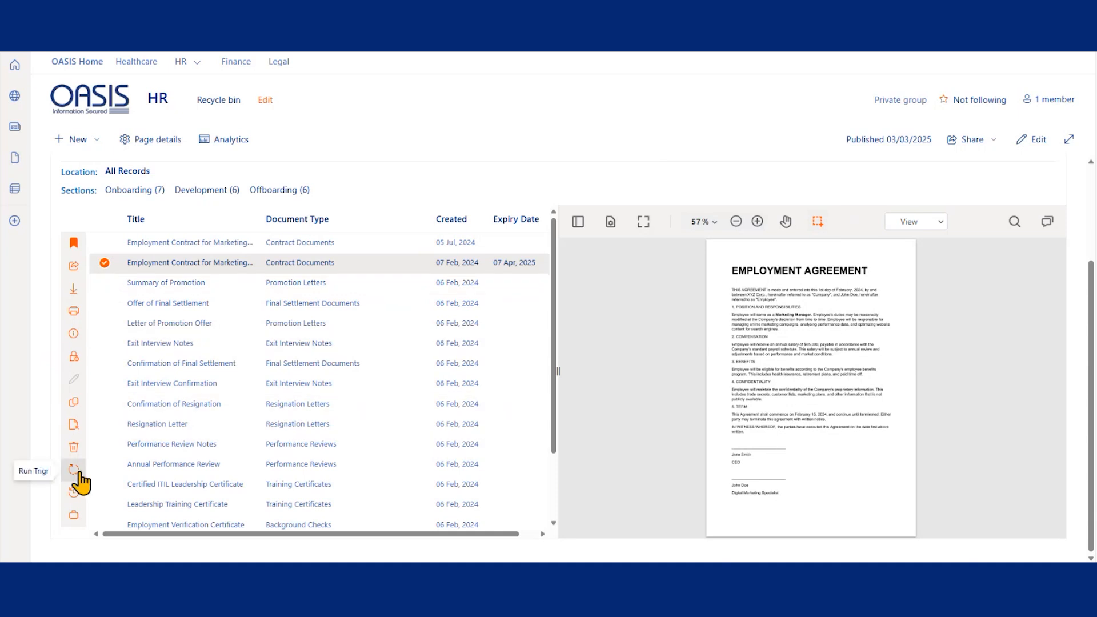
- Select all documents in the list, review the Start Document Approval trigger for them, close it without starting, and clear the selection
left_click(104, 282)
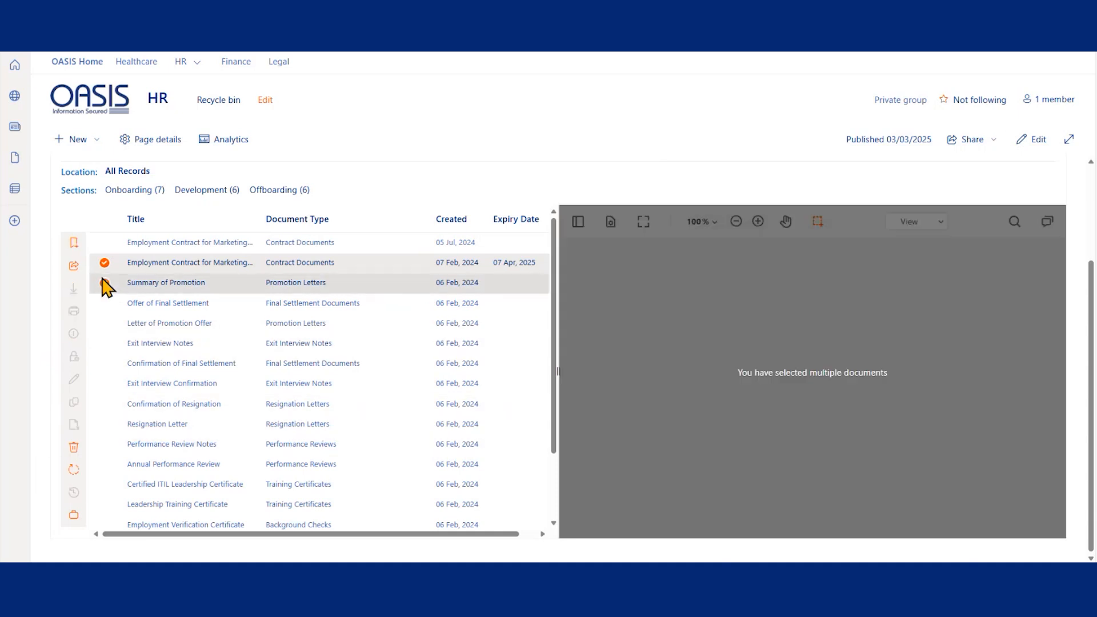
left_click(104, 244)
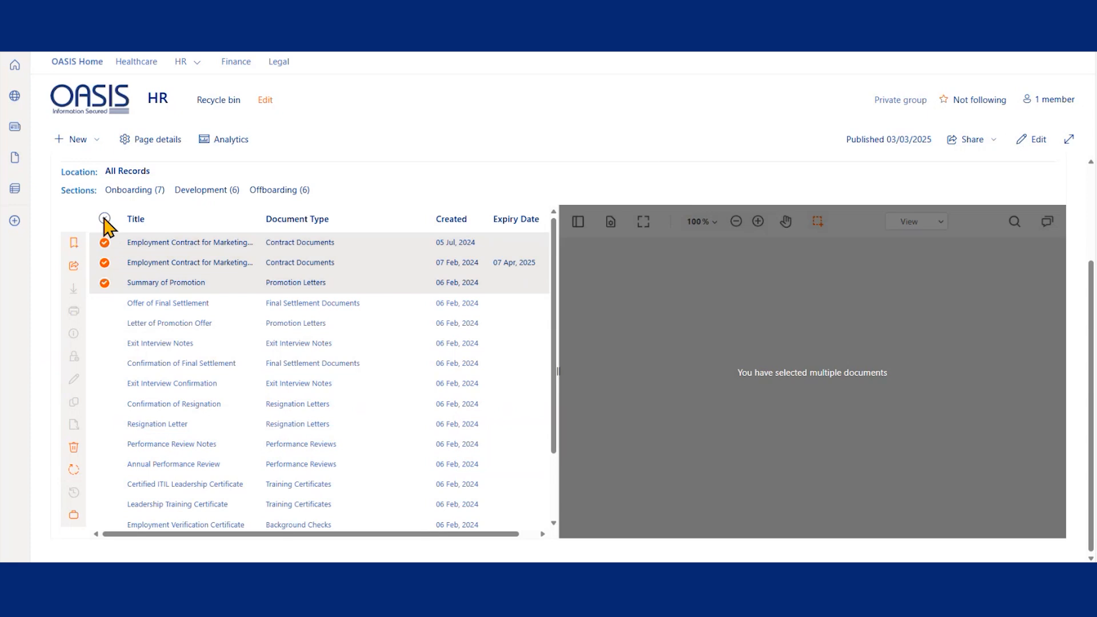
left_click(104, 218)
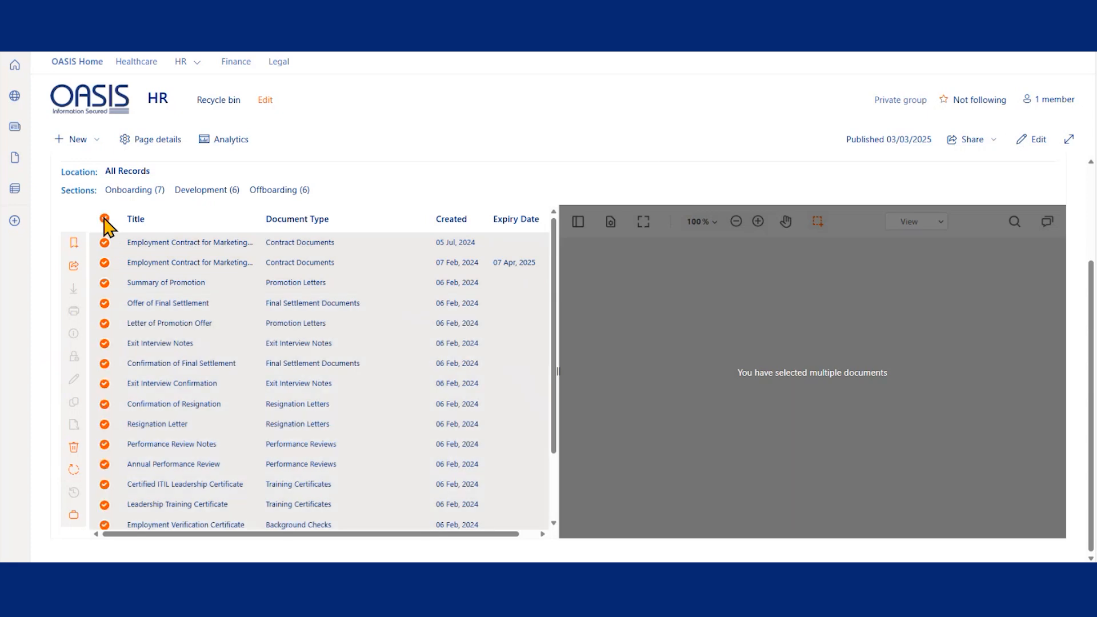
left_click(75, 470)
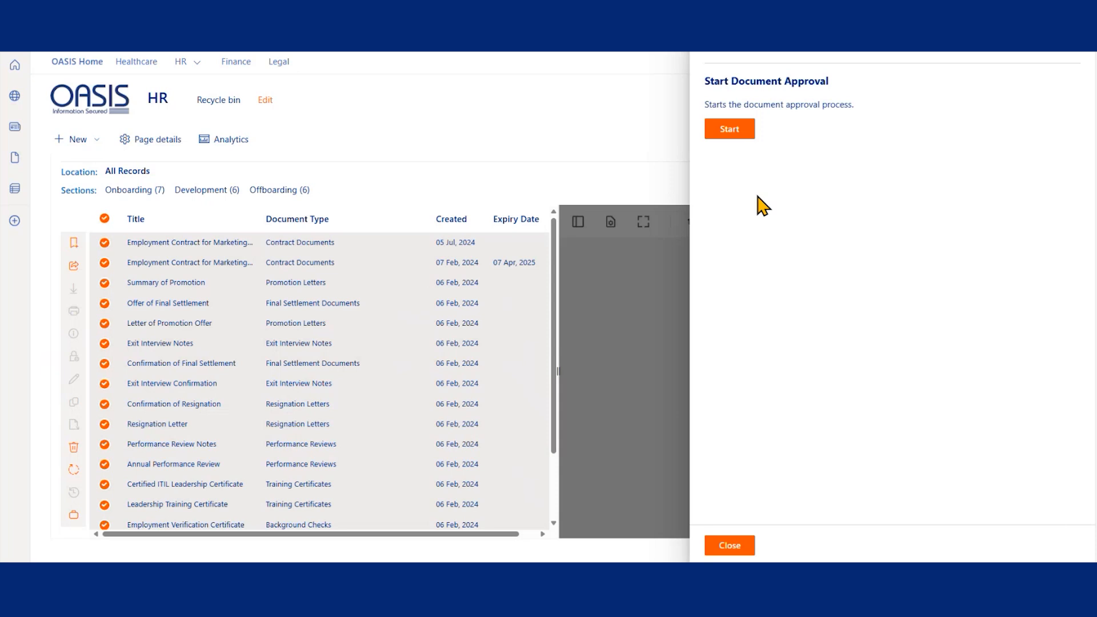
left_click(728, 547)
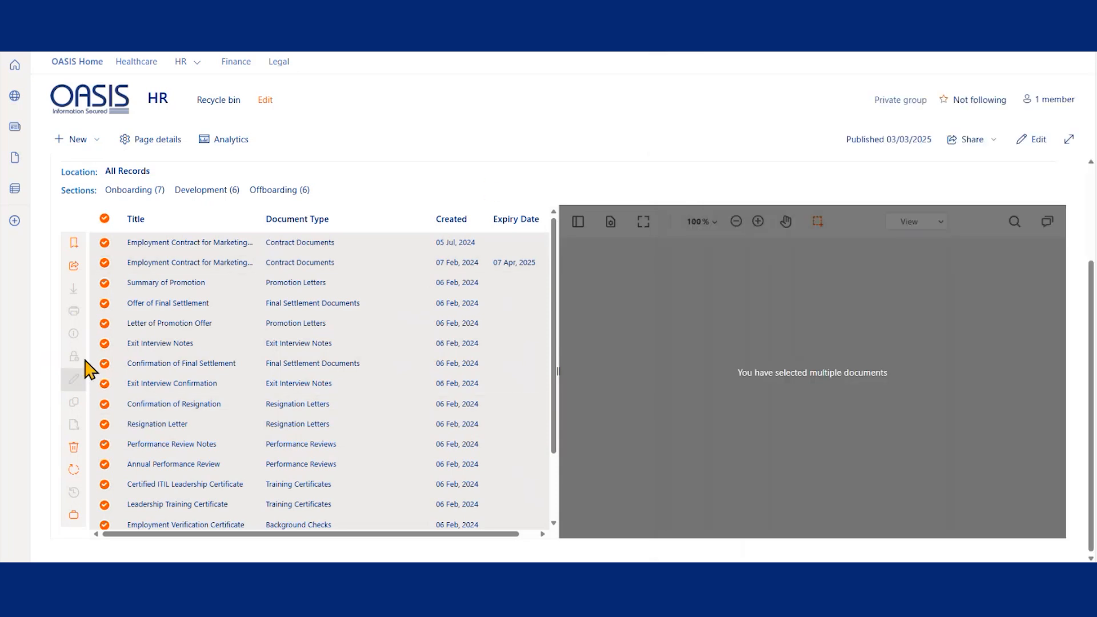
left_click(104, 219)
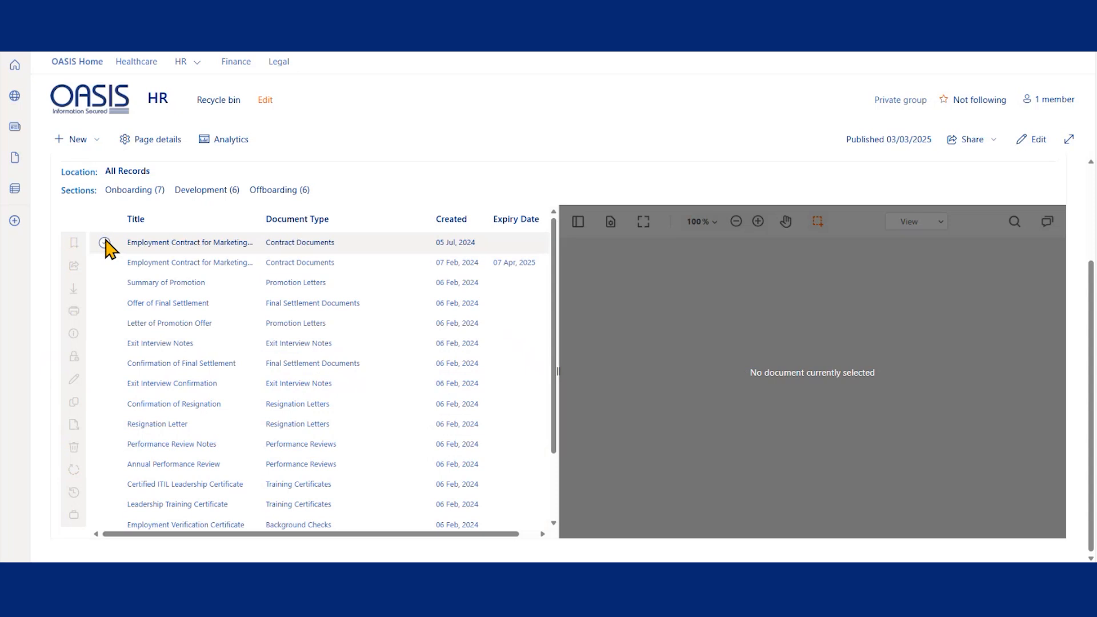
- Start adding the employment contract created 05 Jul, 2024 to a briefcase, review the existing briefcases, and return to the New Briefcase option
left_click(104, 243)
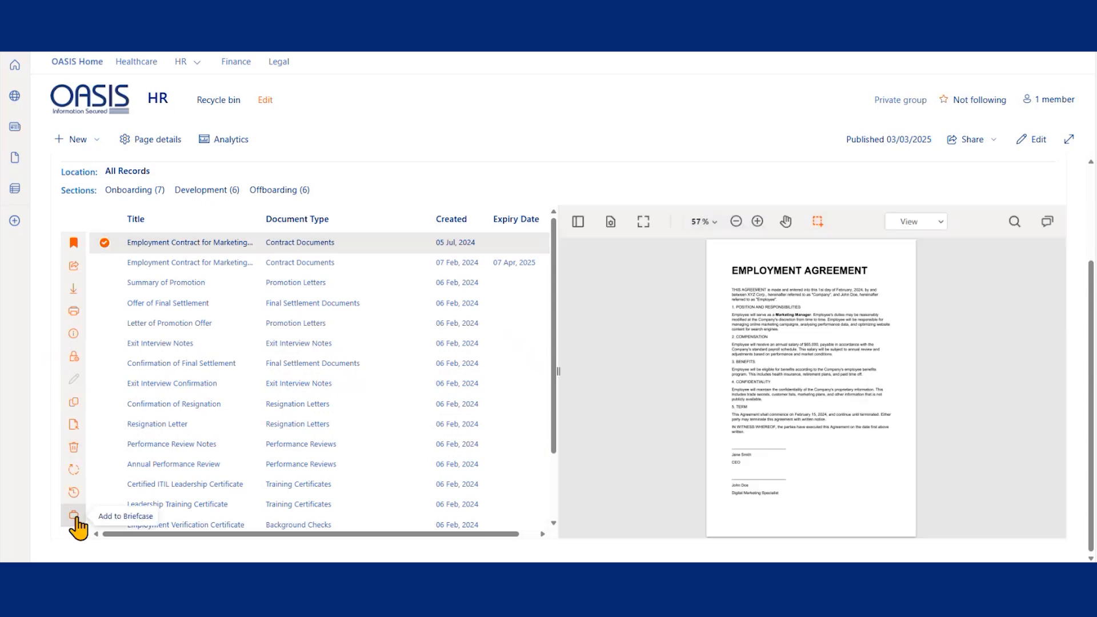
left_click(73, 516)
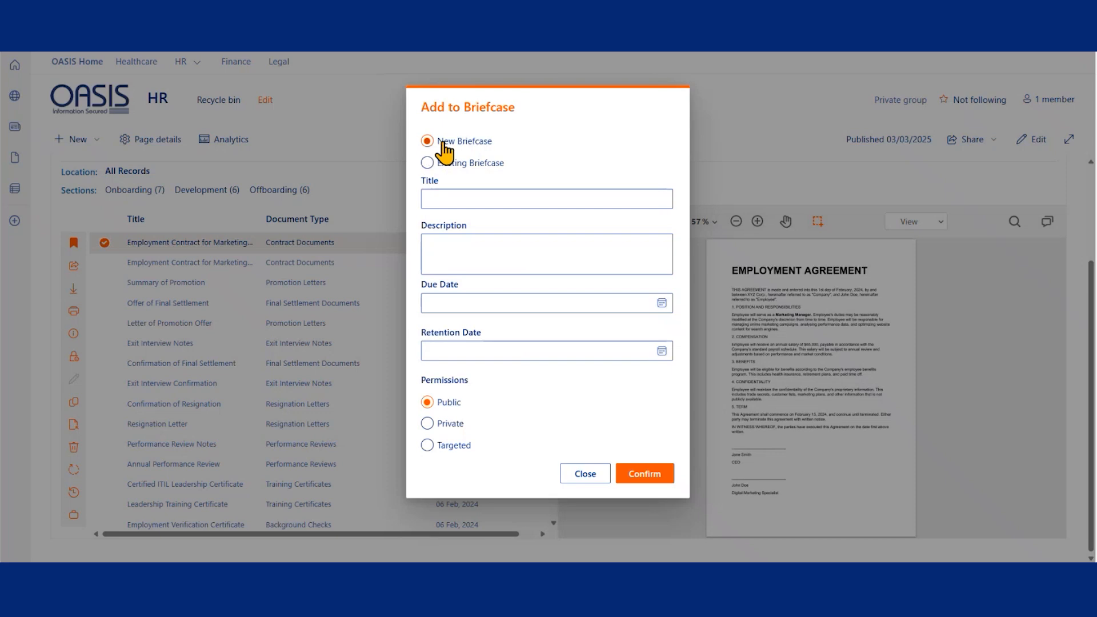
left_click(428, 163)
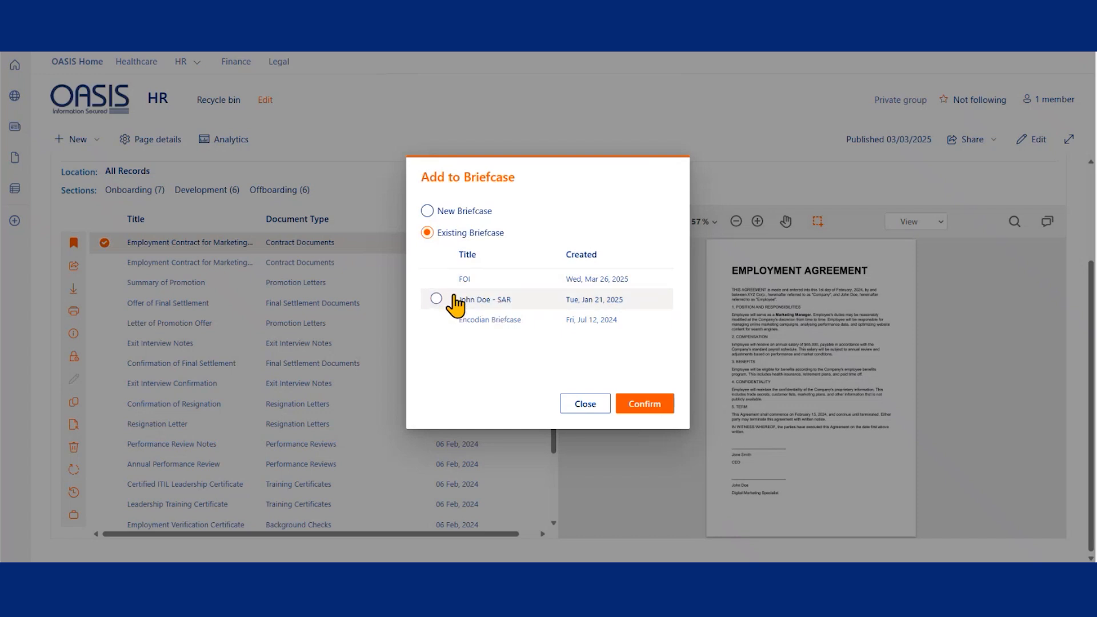
left_click(429, 211)
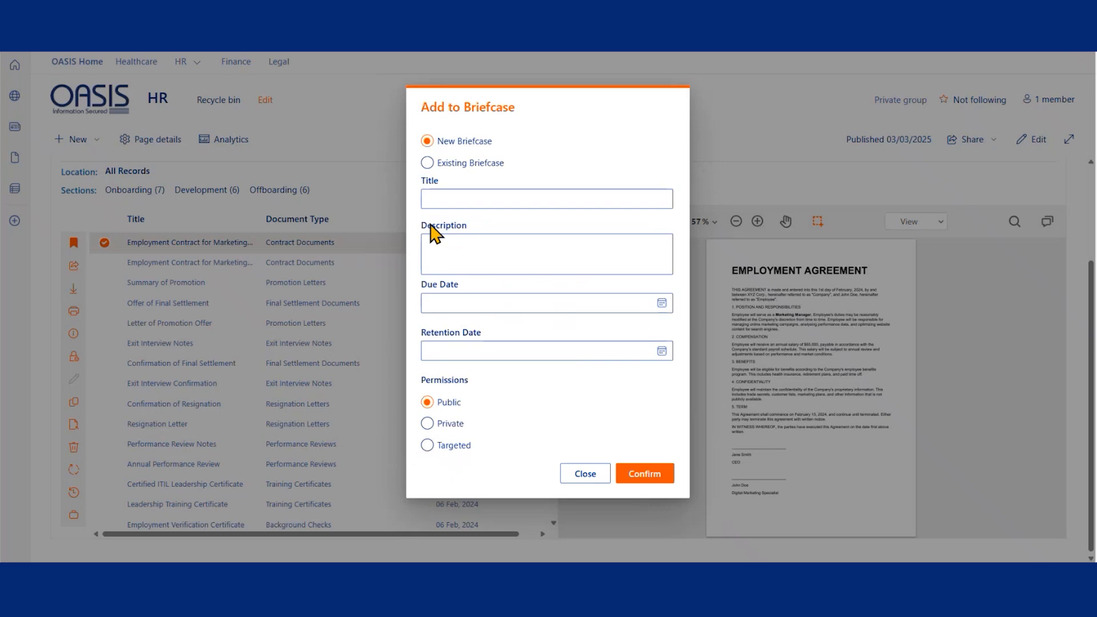
- Give the new briefcase the title SAR and the description "Brief description"
left_click(444, 199)
type("S")
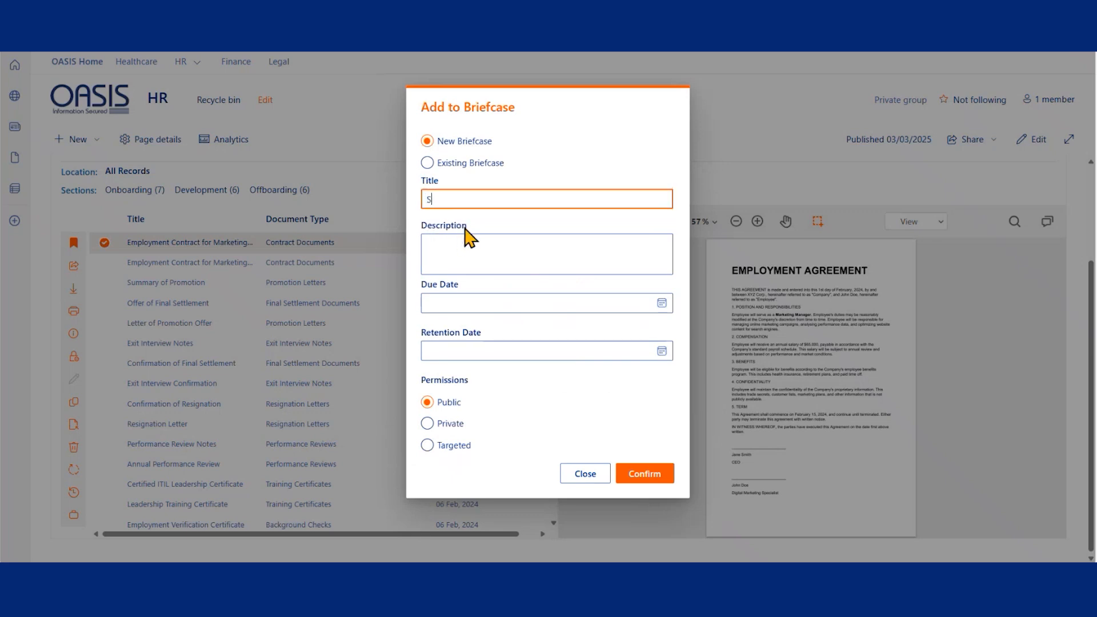
type("AR")
left_click(465, 229)
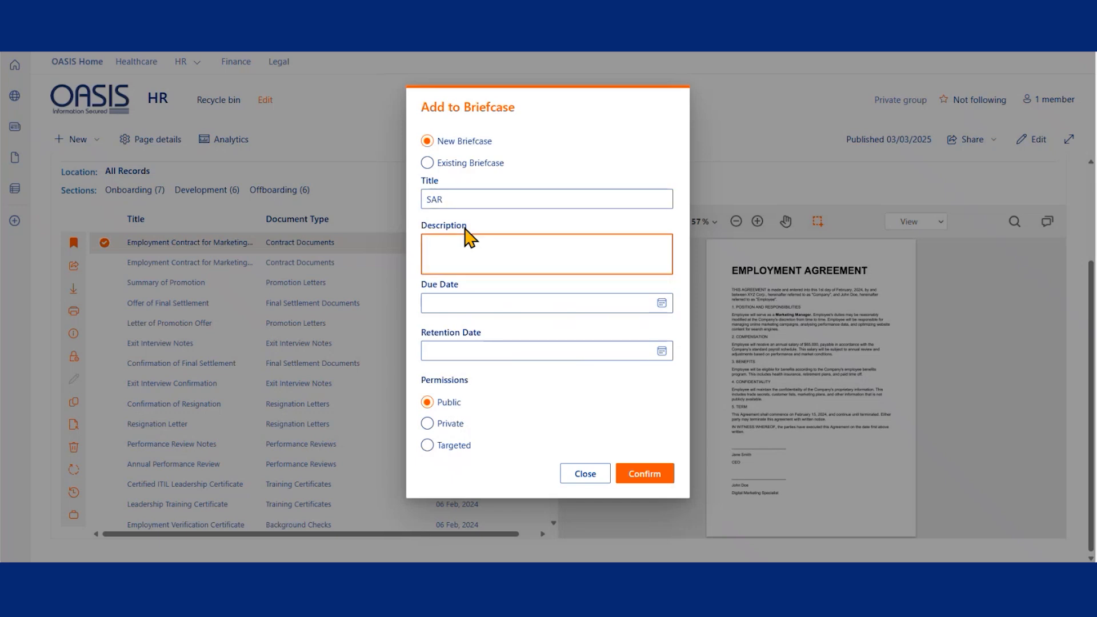
type("Brei")
key("BackSpace")
key("BackSpace")
type("if")
key("BackSpace")
type("ef description")
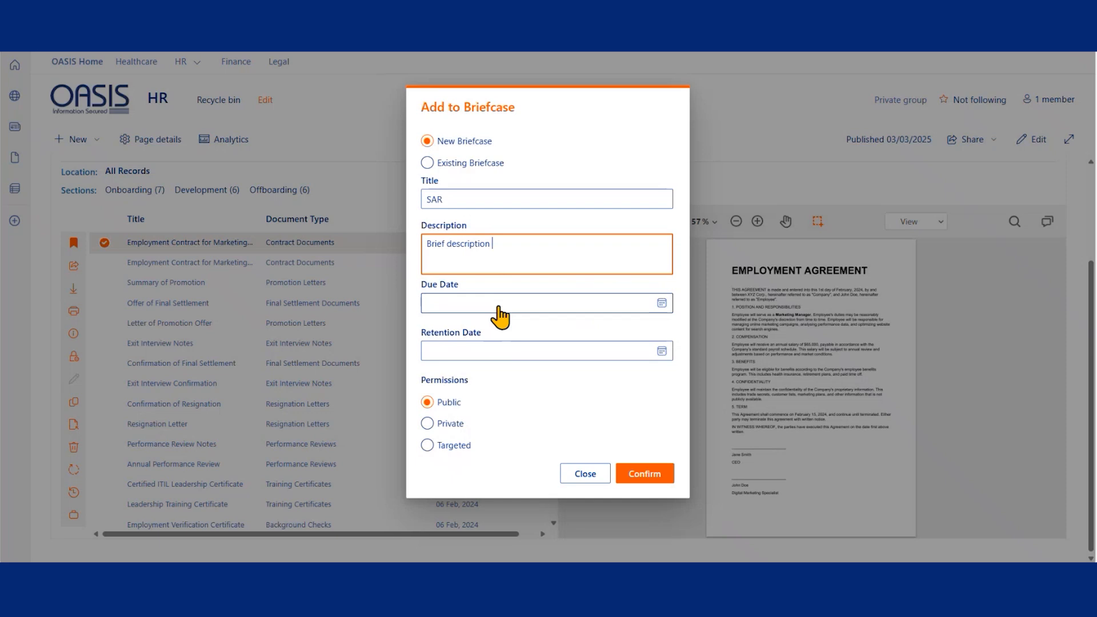
- Set the briefcase's Due Date to Wed Apr 16 2025 and its Retention Date to Fri Aug 29 2025
left_click(500, 316)
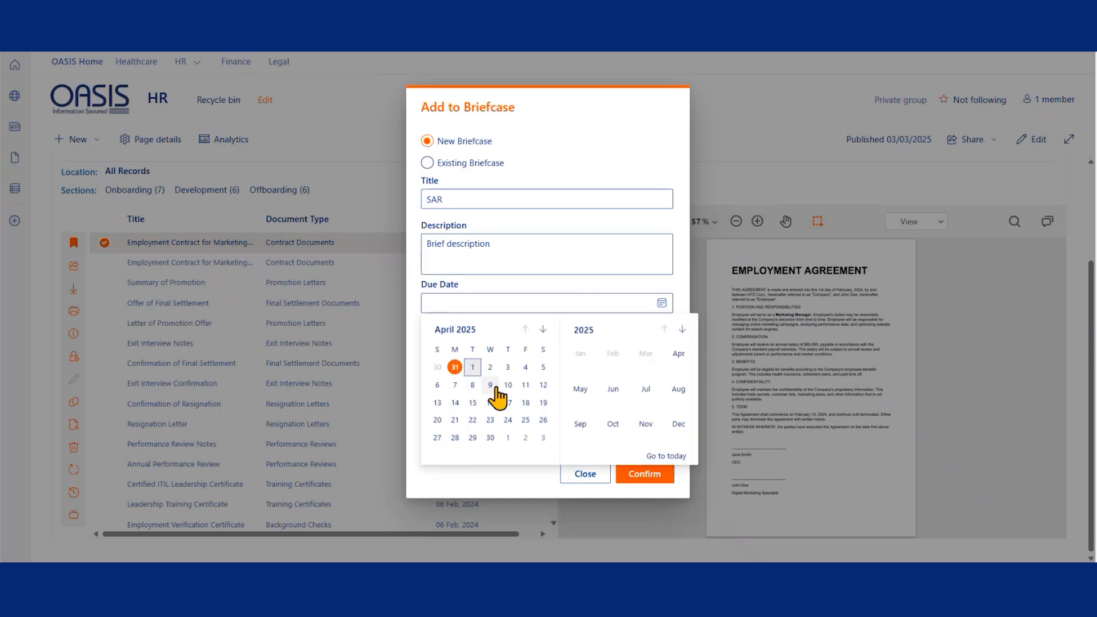
left_click(498, 385)
left_click(513, 355)
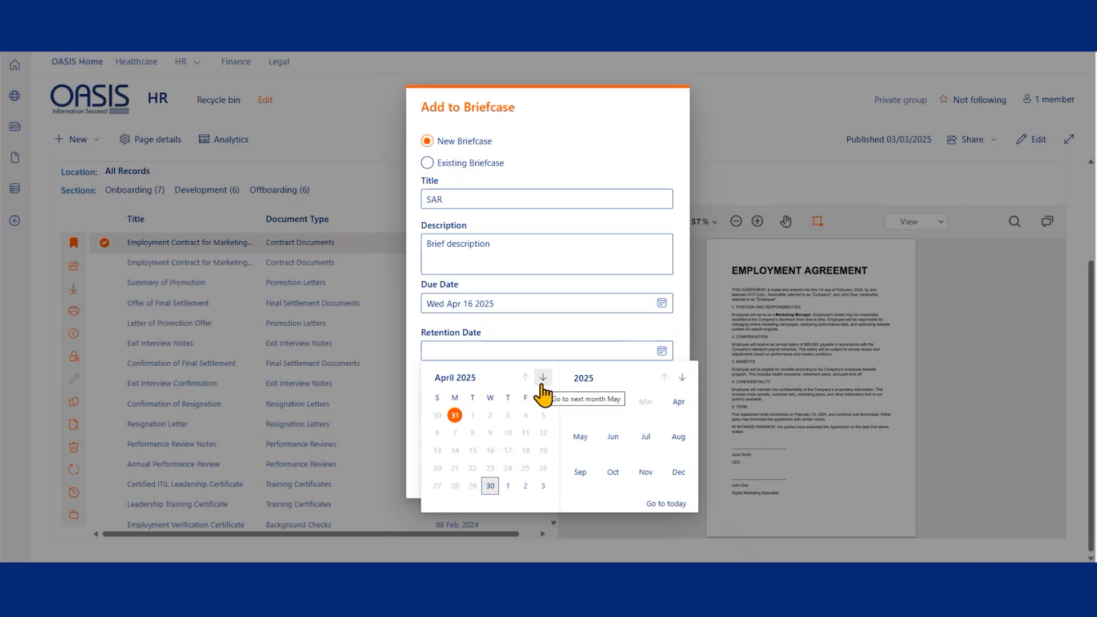
left_click(543, 378)
left_click(543, 379)
left_click(543, 378)
left_click(543, 378)
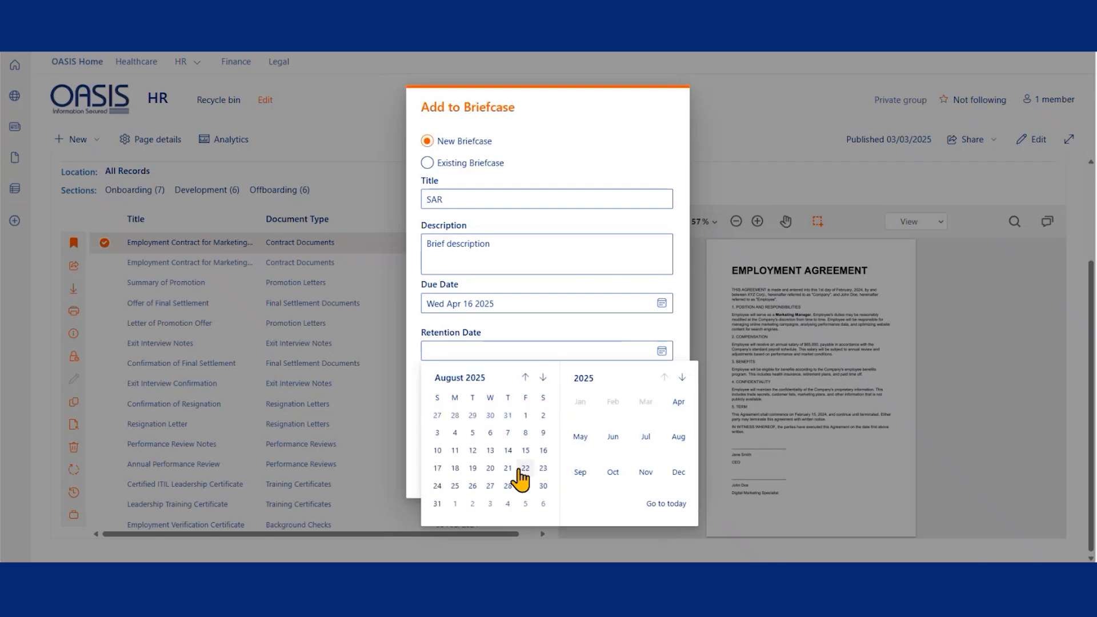
left_click(526, 487)
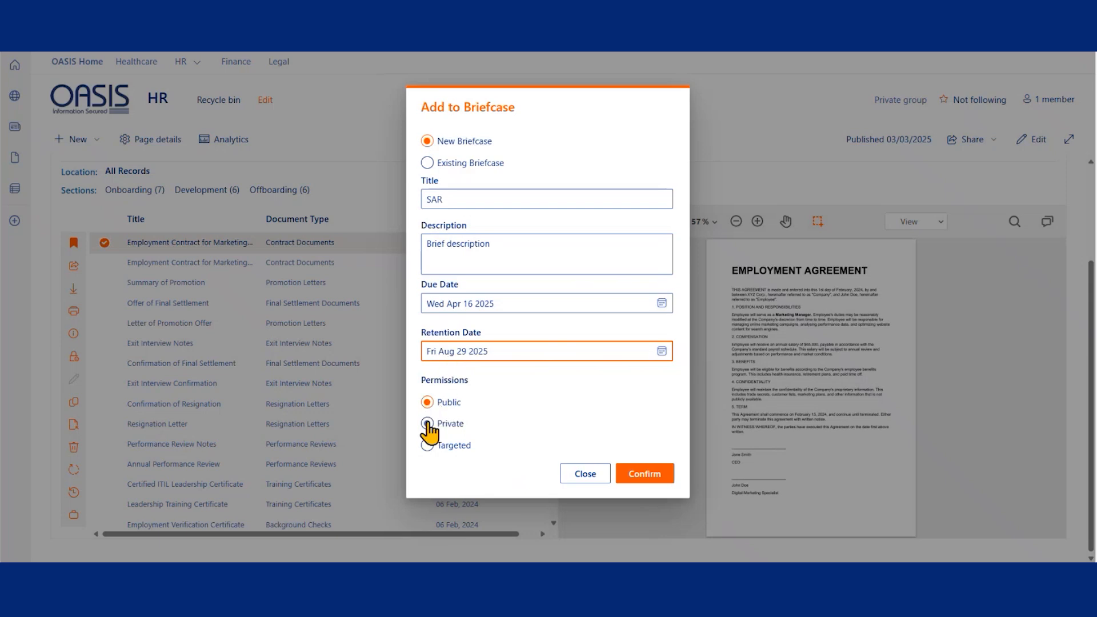
- Try the Private and Targeted permissions for the new briefcase, and close the form without creating it
left_click(428, 424)
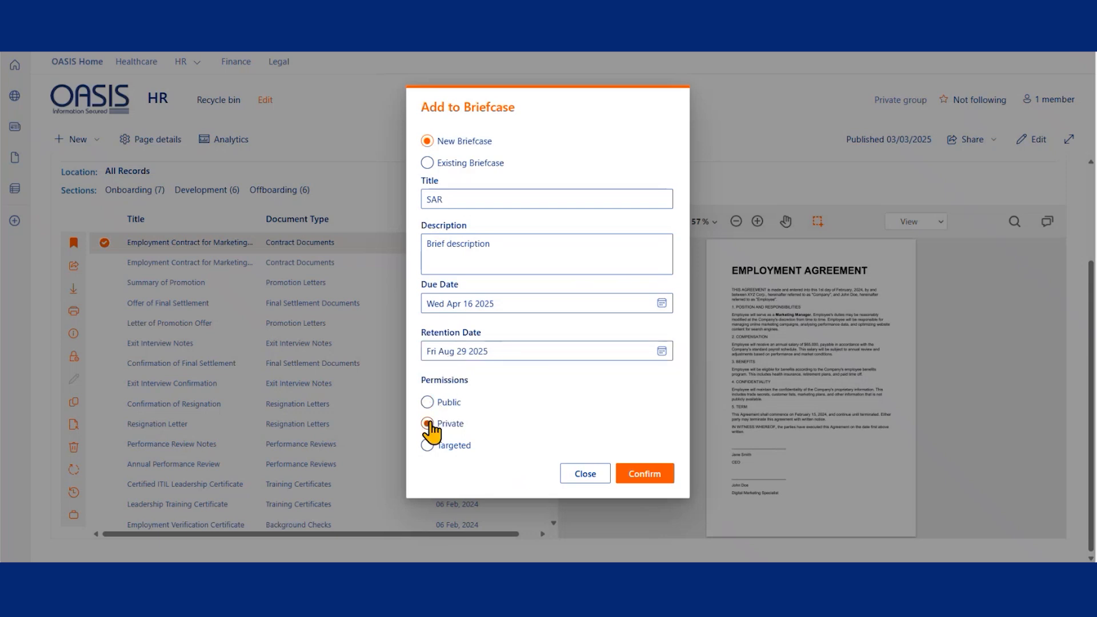
left_click(428, 445)
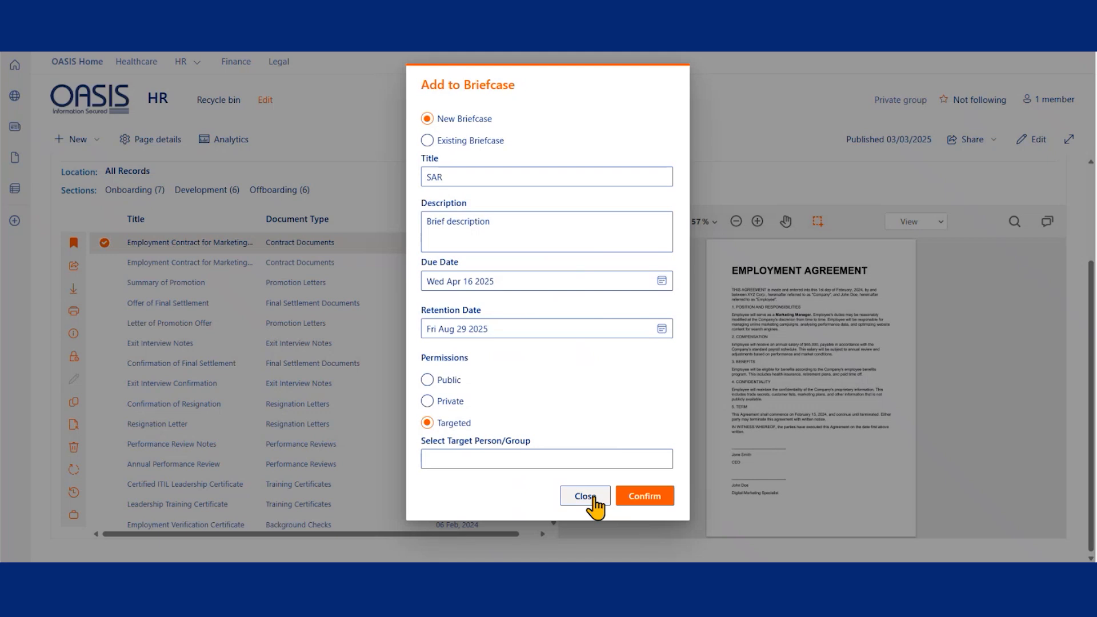
left_click(586, 496)
- Open the employee's existing SAR briefcase and view its employment contract in full screen
scroll(808, 196, "up", 2)
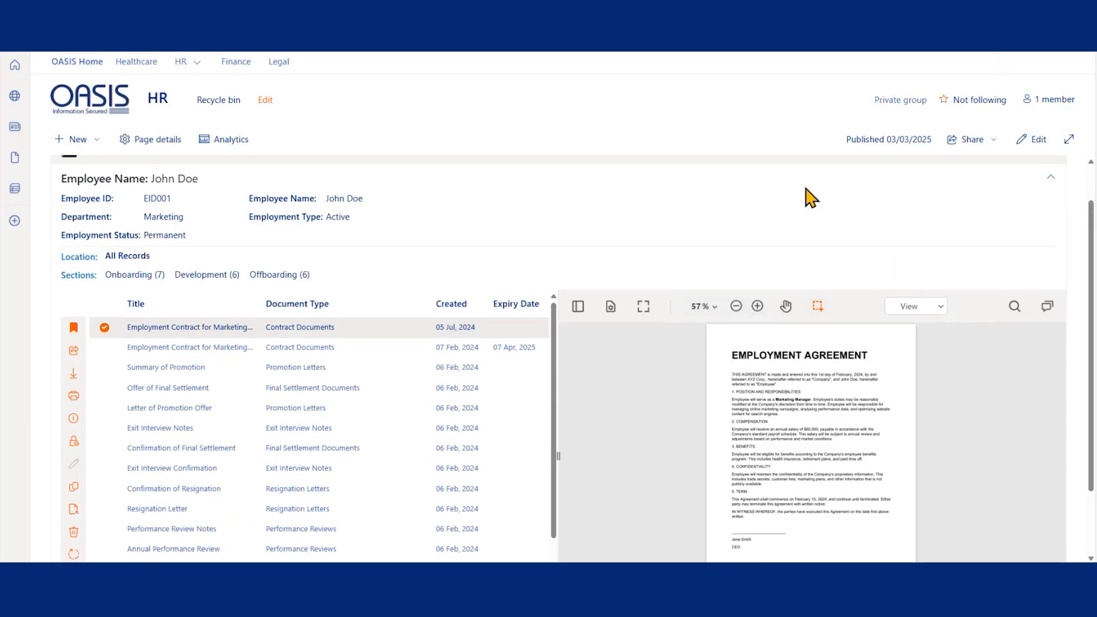
scroll(818, 205, "up", 1)
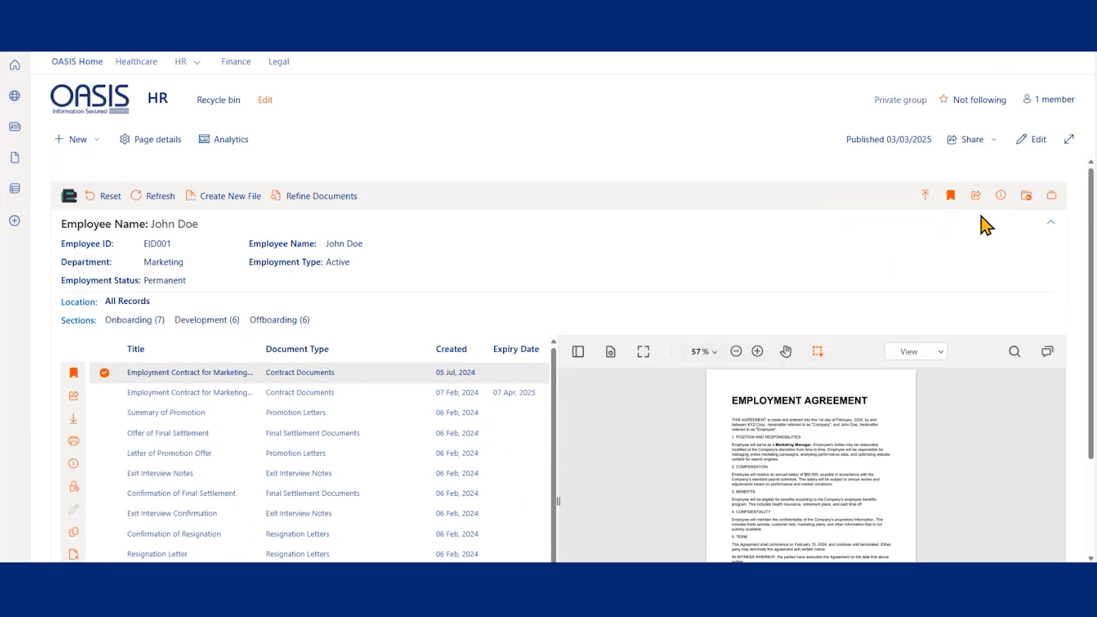
left_click(1053, 196)
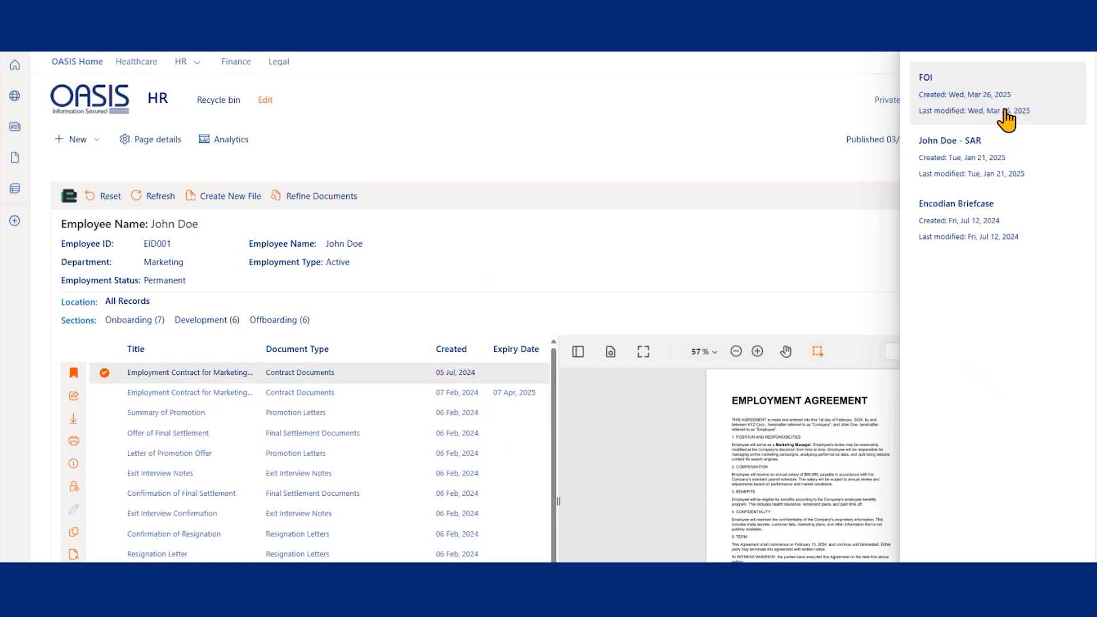
left_click(974, 146)
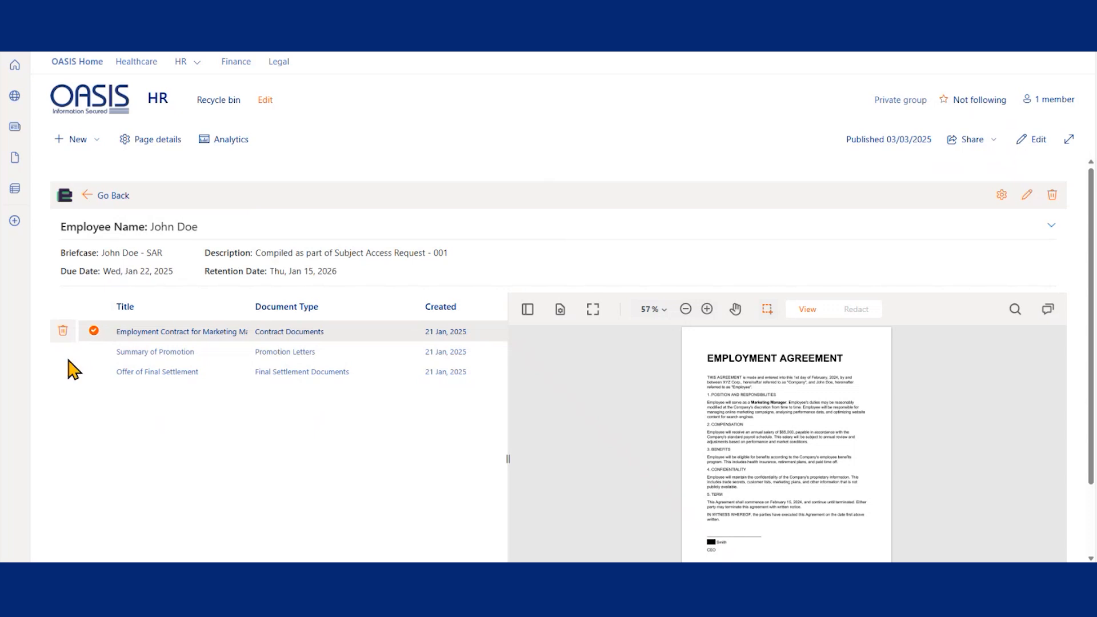
scroll(69, 363, "down", 1)
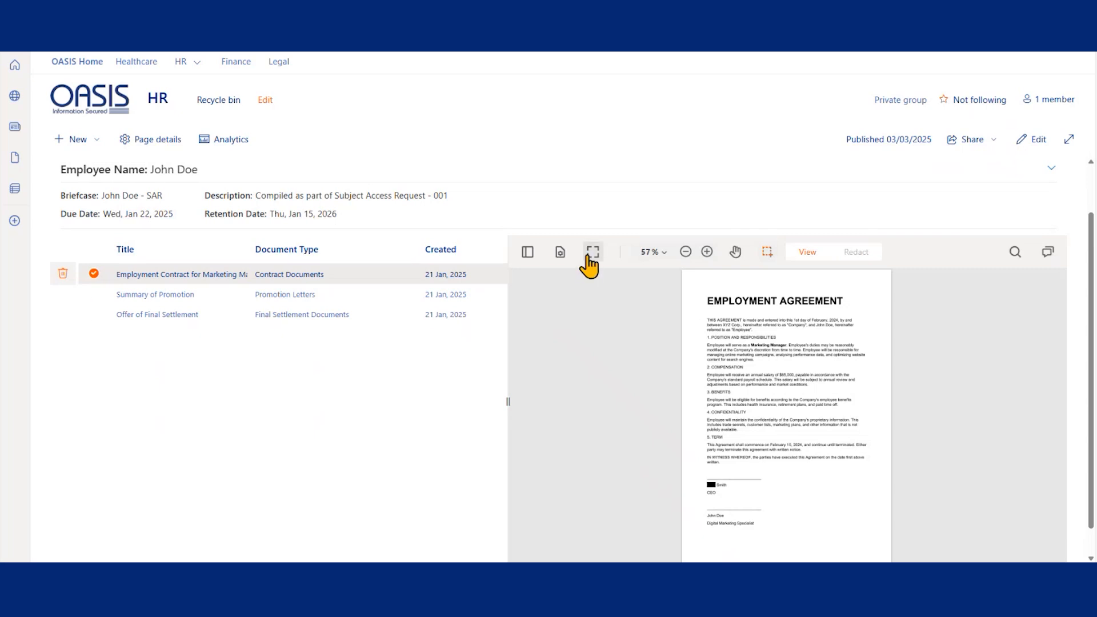
left_click(593, 252)
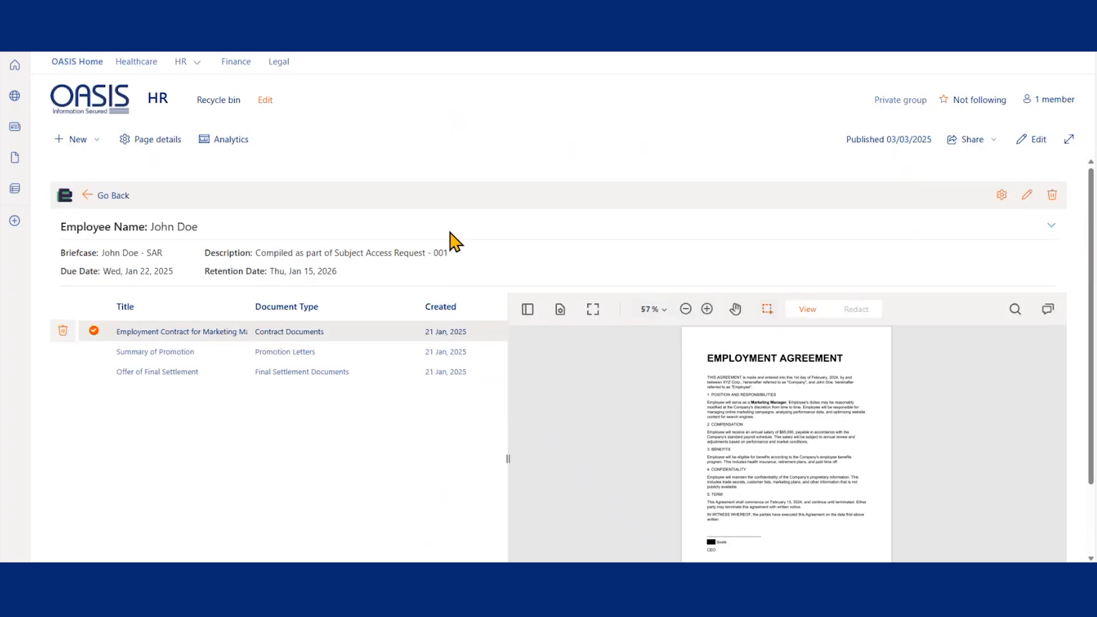
- Review the briefcase's processing options, close them without processing, and go back to the employee's document list
left_click(1002, 196)
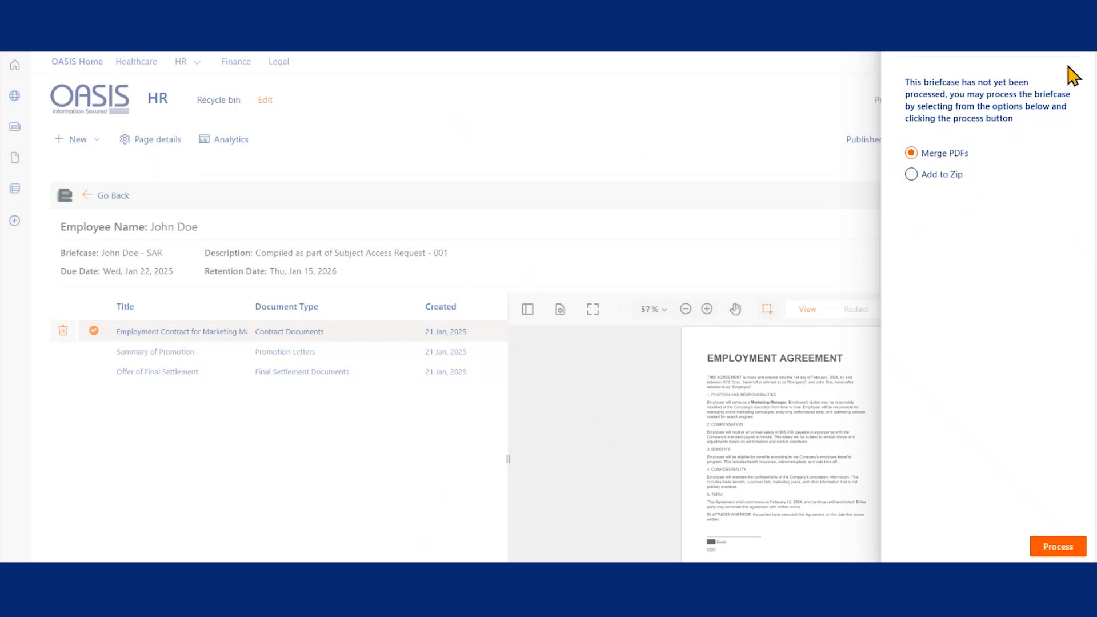
left_click(1049, 60)
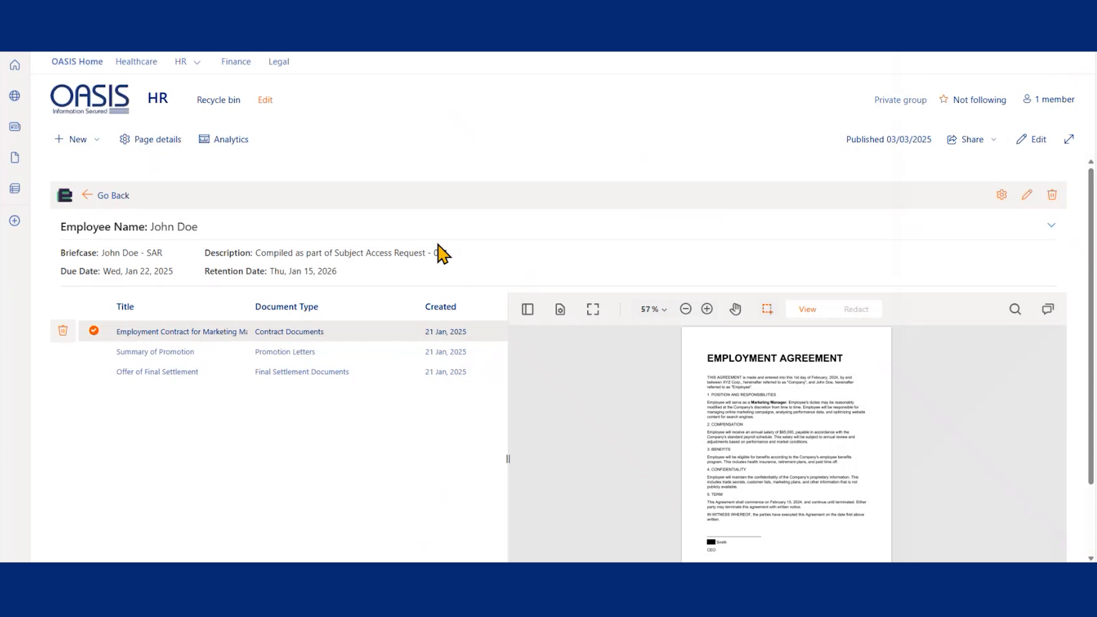
left_click(87, 197)
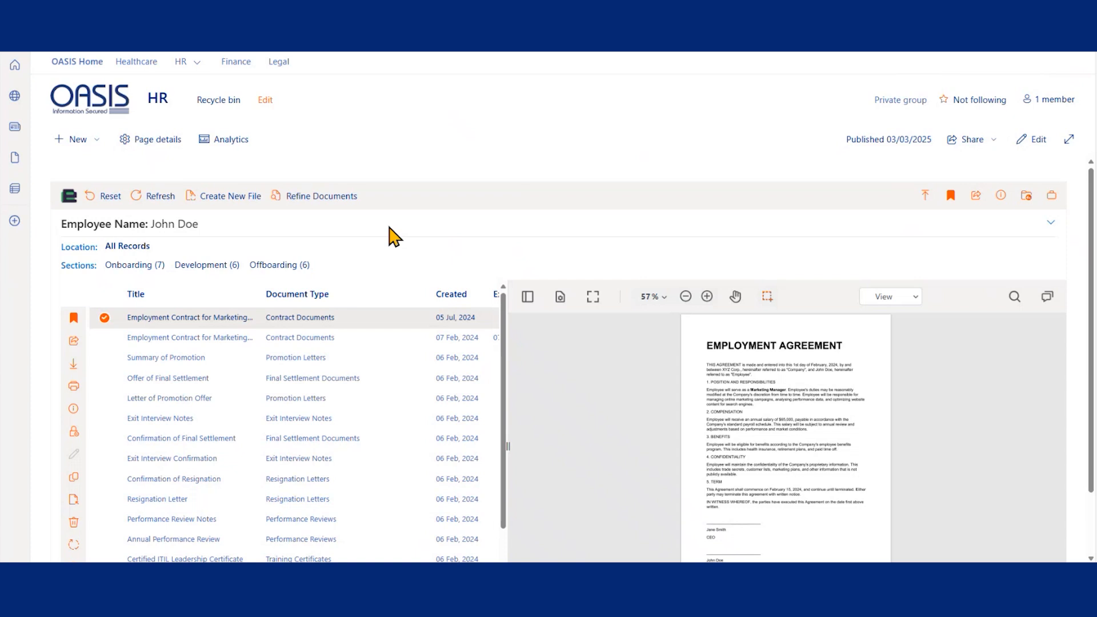
- View the employment contract created 05 Jul, 2024 in full screen
scroll(586, 217, "down", 1)
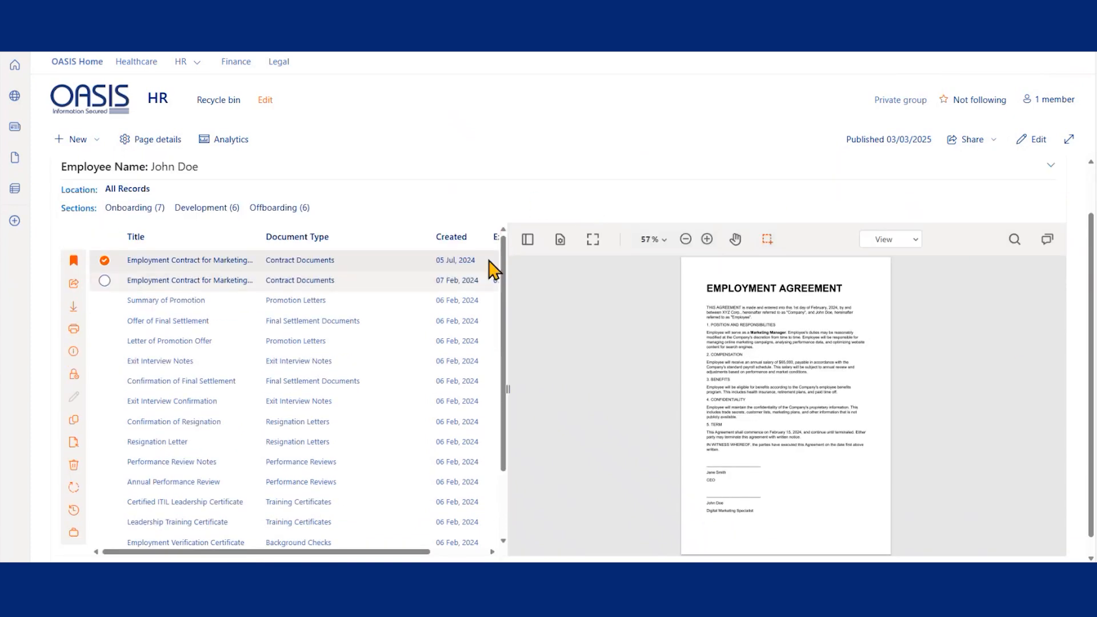
left_click(594, 239)
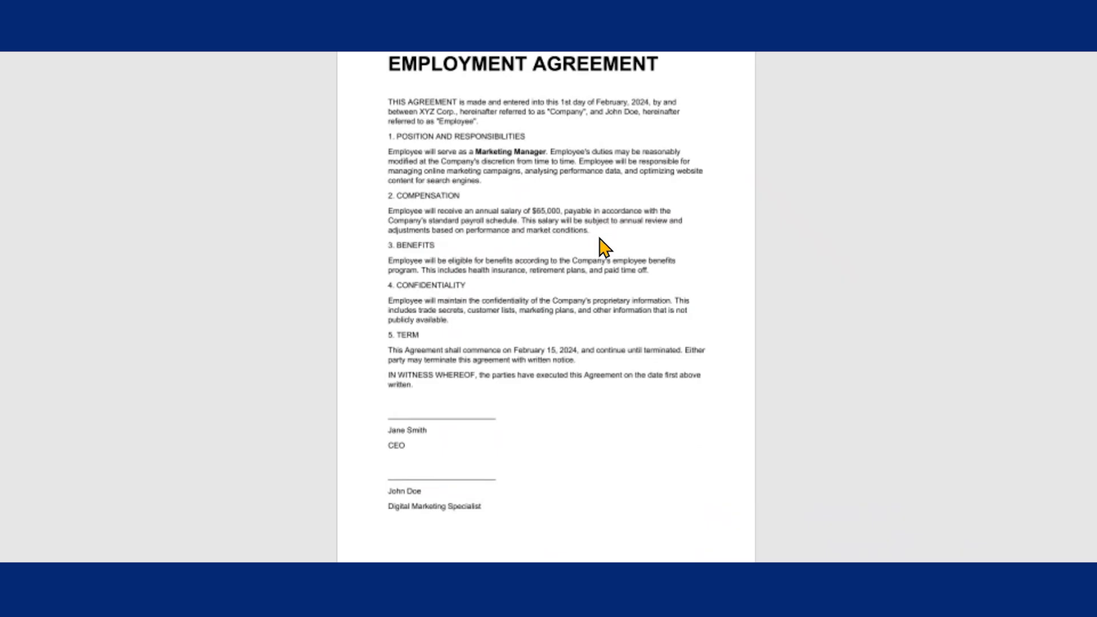
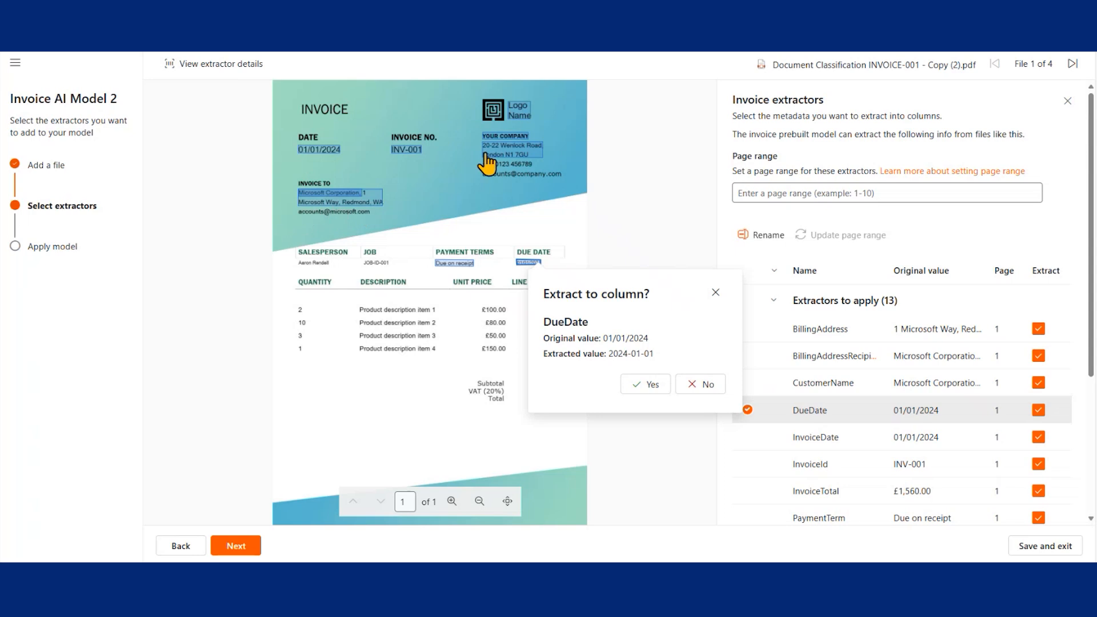
- Accept extracting the invoice's DueDate and InvoiceDate values to columns in Invoice AI Model 2
left_click(645, 384)
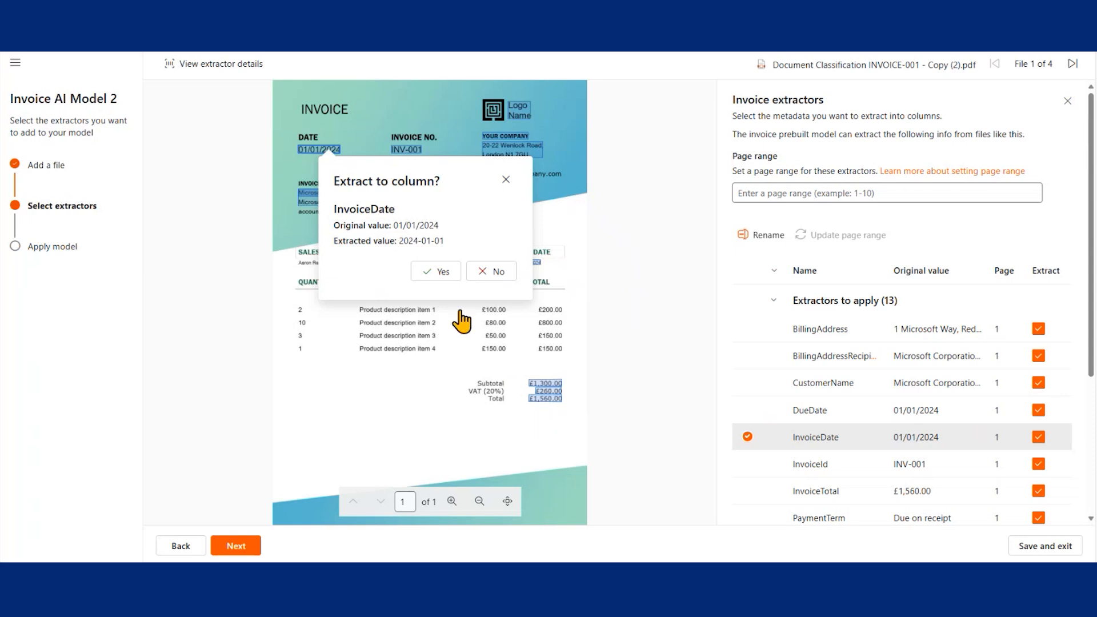
left_click(443, 272)
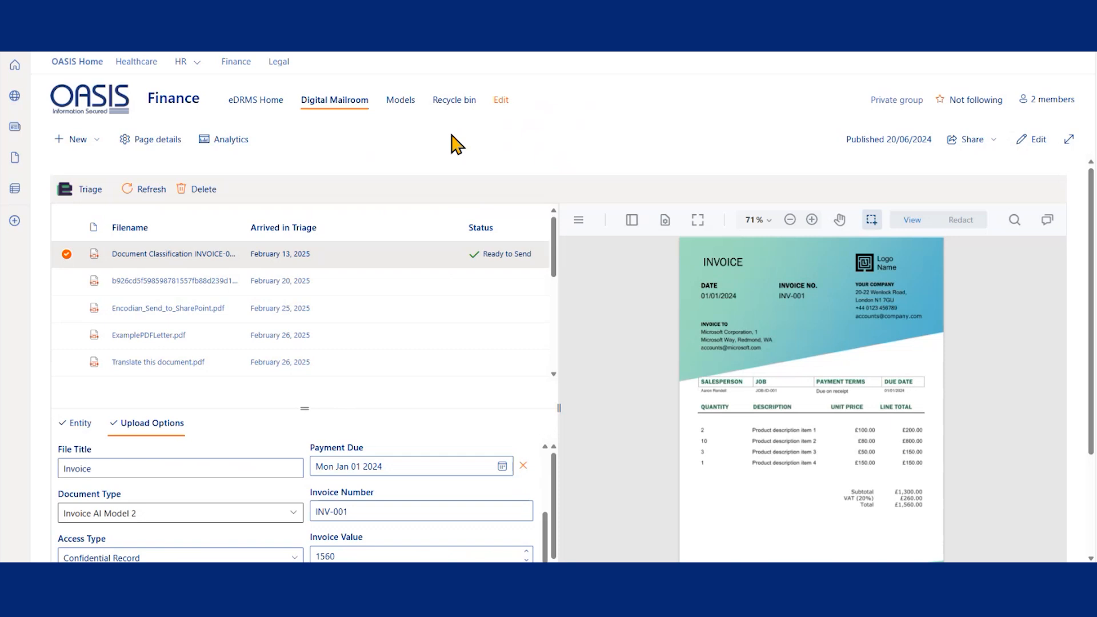
- Examine the triaged invoice in full screen and compare it with the metadata filled in under its upload options
left_click(698, 220)
scroll(618, 362, "down", 1)
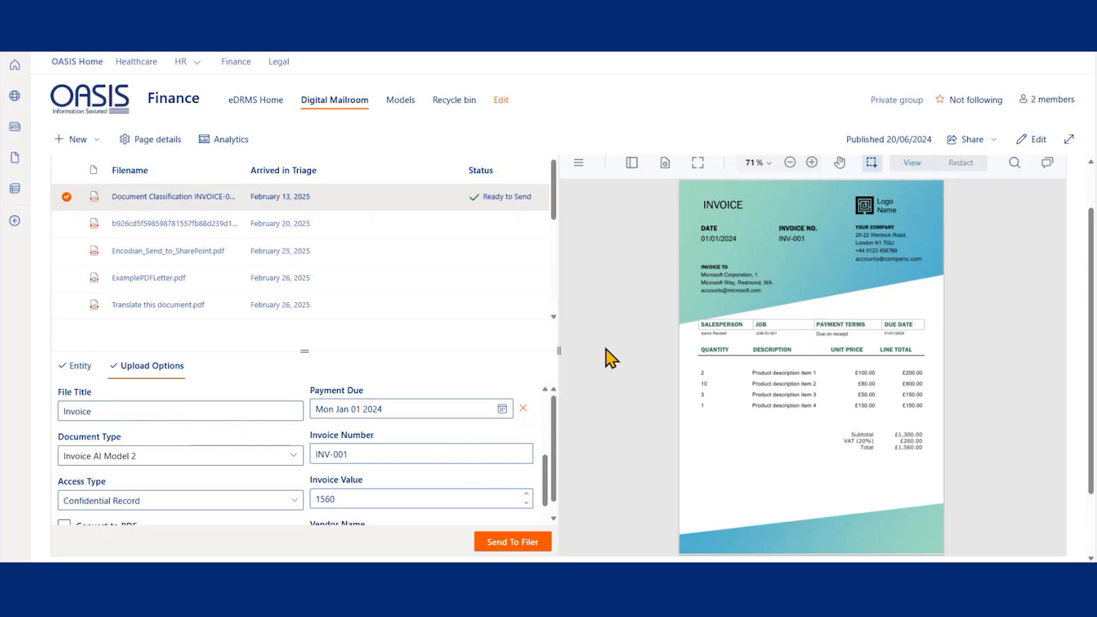
scroll(563, 326, "up", 1)
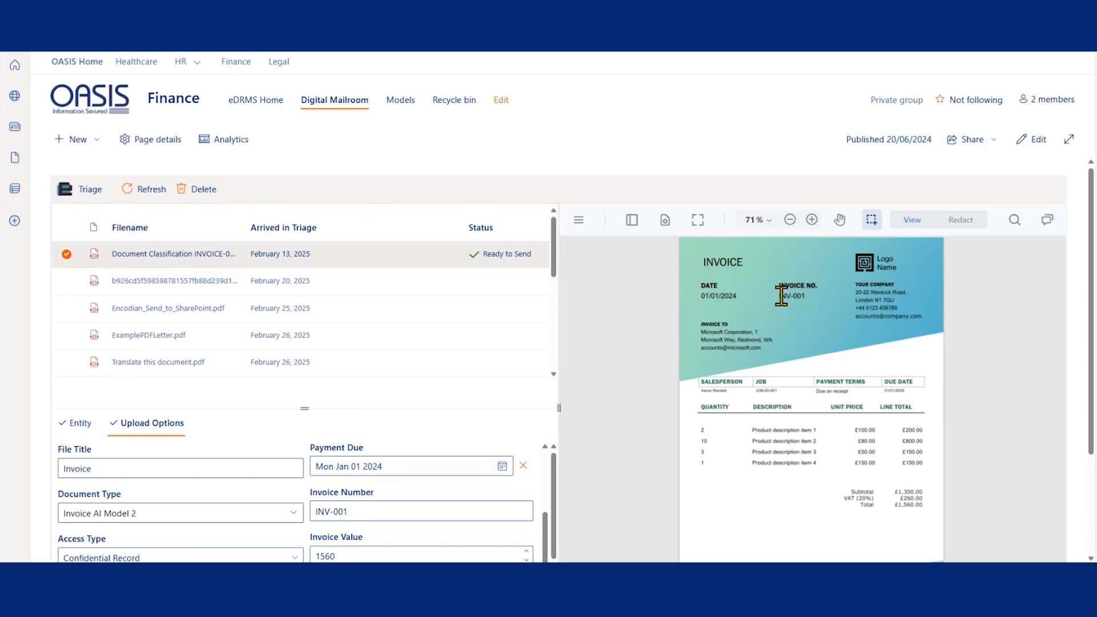
left_click(709, 289)
scroll(485, 323, "down", 3)
scroll(177, 529, "down", 1)
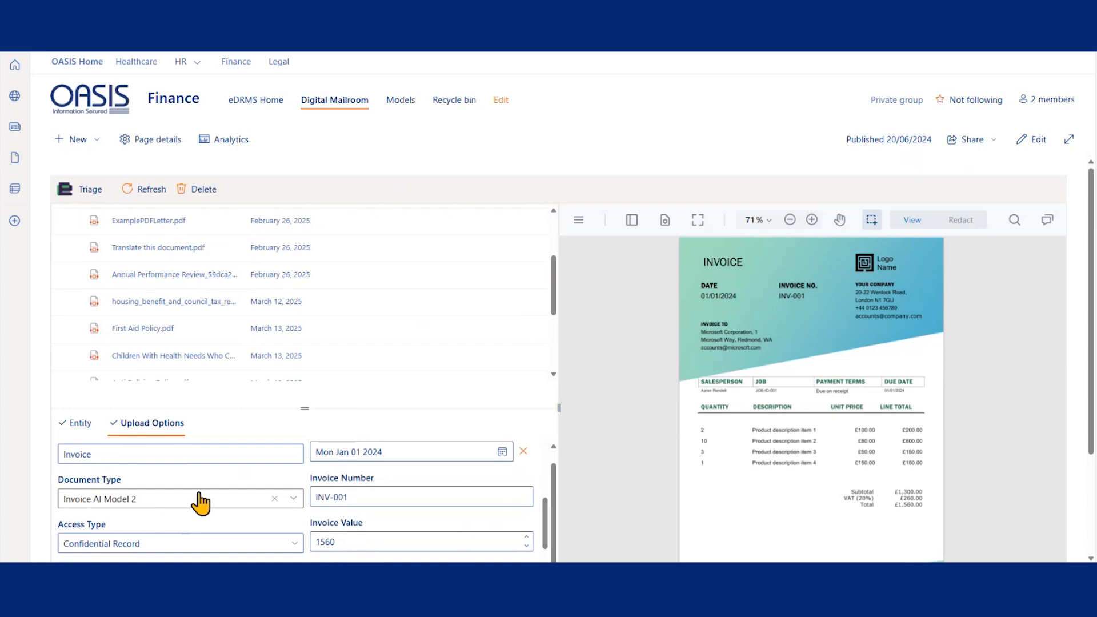
scroll(457, 469, "down", 3)
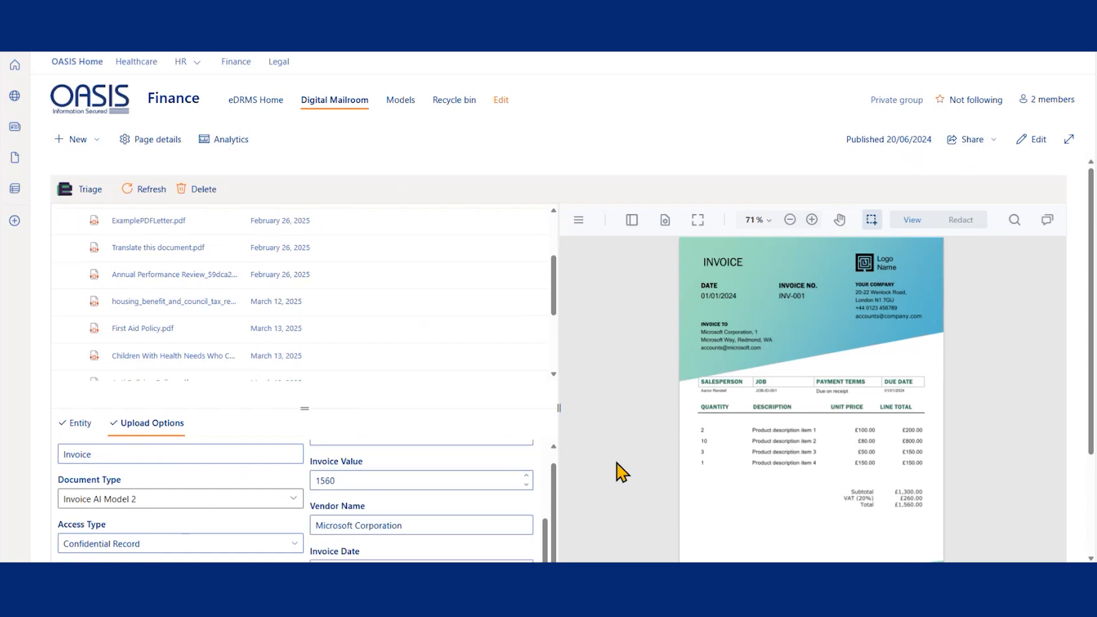
scroll(449, 435, "down", 2)
scroll(422, 410, "up", 1)
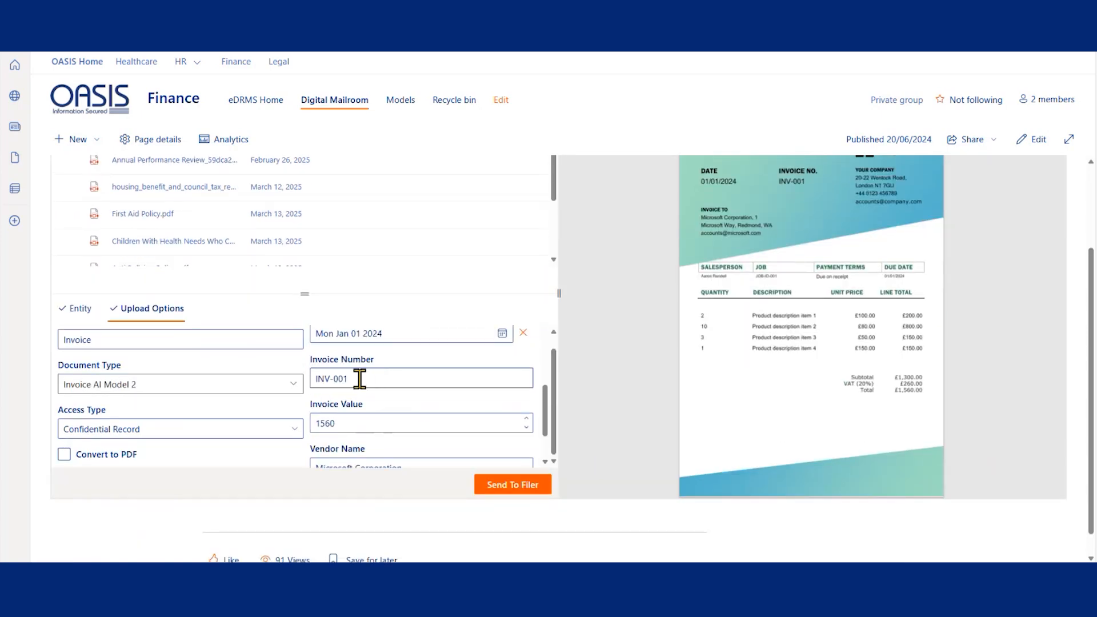
- Highlight the extracted Invoice Number, Invoice Value and Vendor Name in the invoice's upload options
left_click_drag(360, 378, 313, 378)
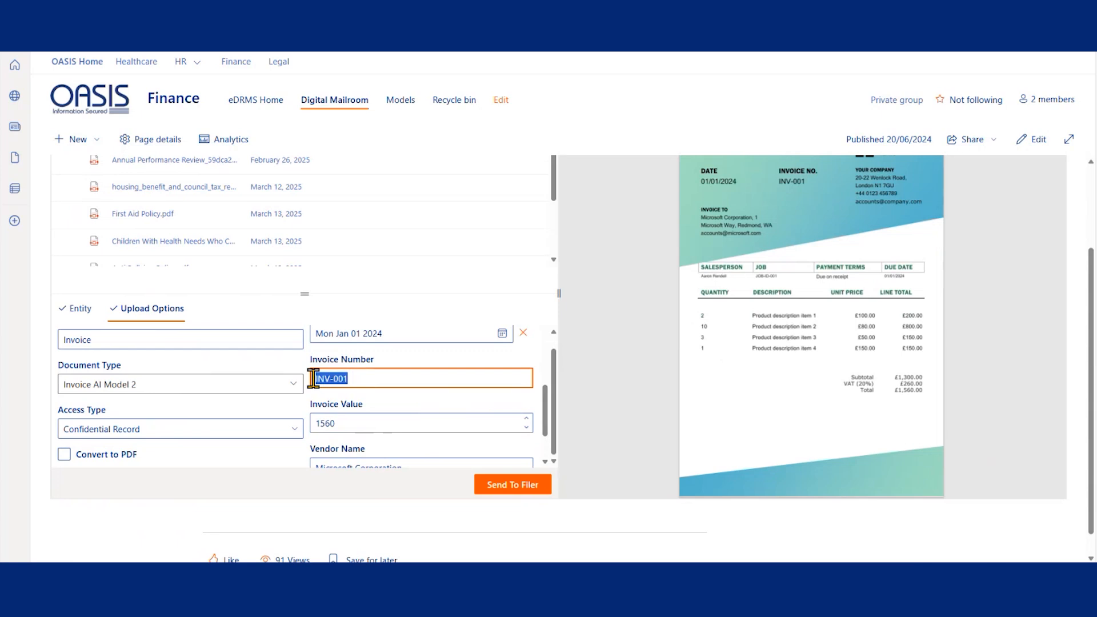
left_click_drag(349, 423, 299, 421)
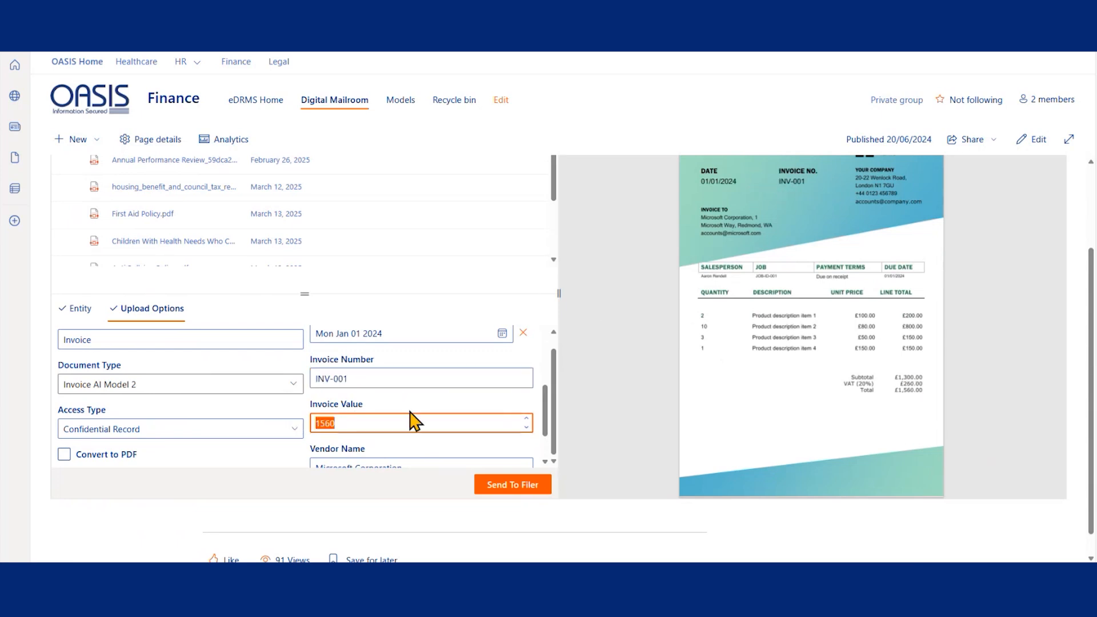
scroll(395, 420, "down", 1)
left_click_drag(403, 411, 311, 417)
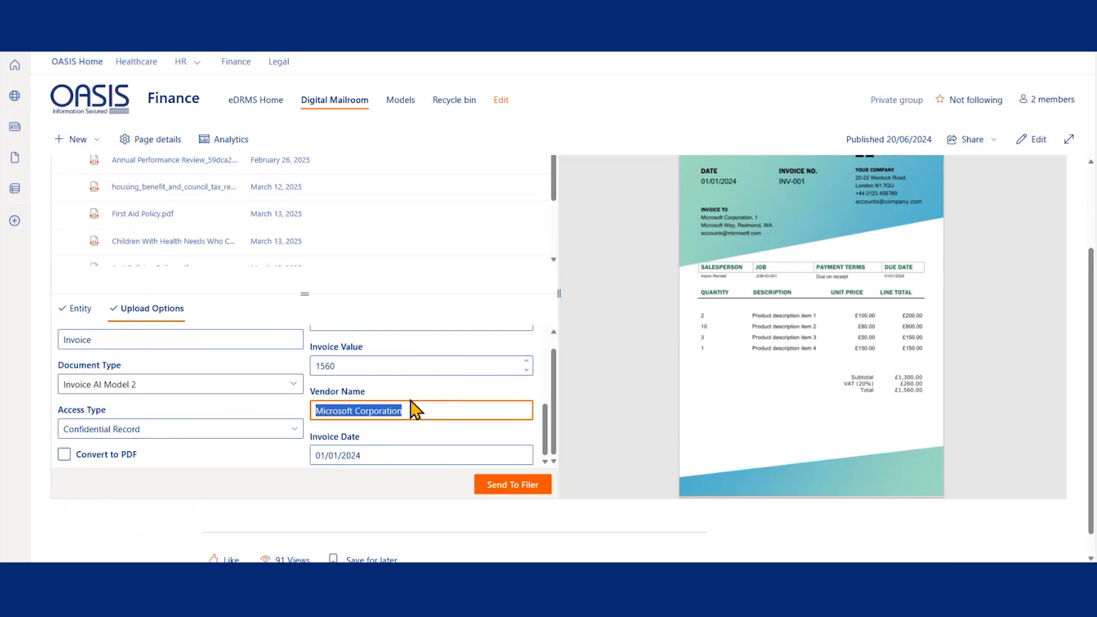
- Set the invoice's Invoice Value to 1450
left_click(362, 366)
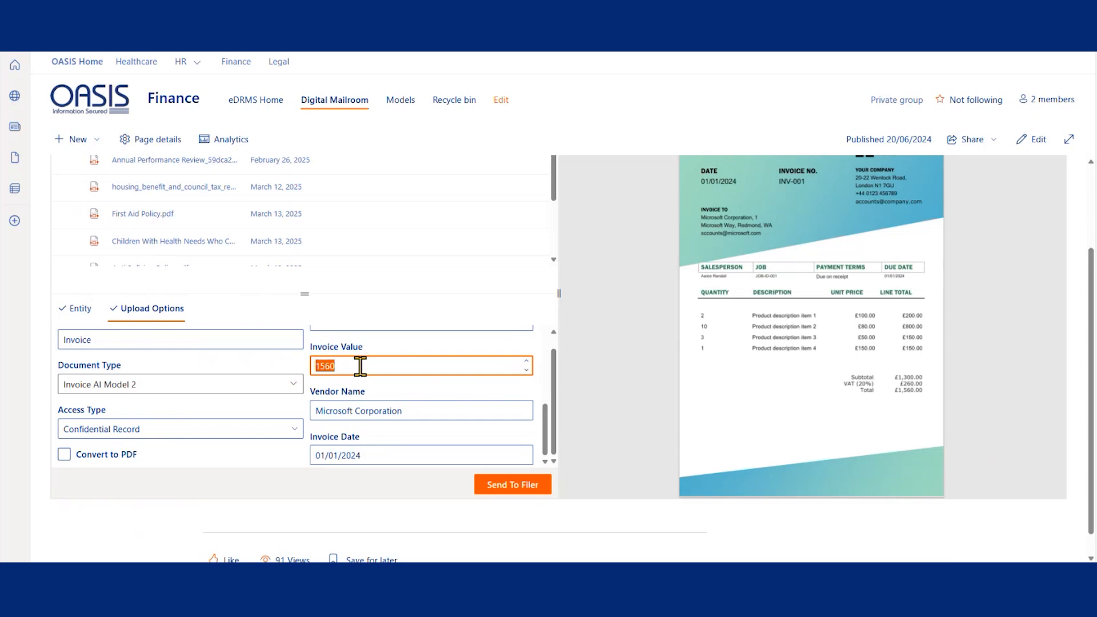
type("1450")
left_click_drag(362, 366, 314, 368)
- Check the total on the invoice in full screen and correct the Invoice Value to 1560
scroll(801, 263, "up", 2)
left_click(698, 220)
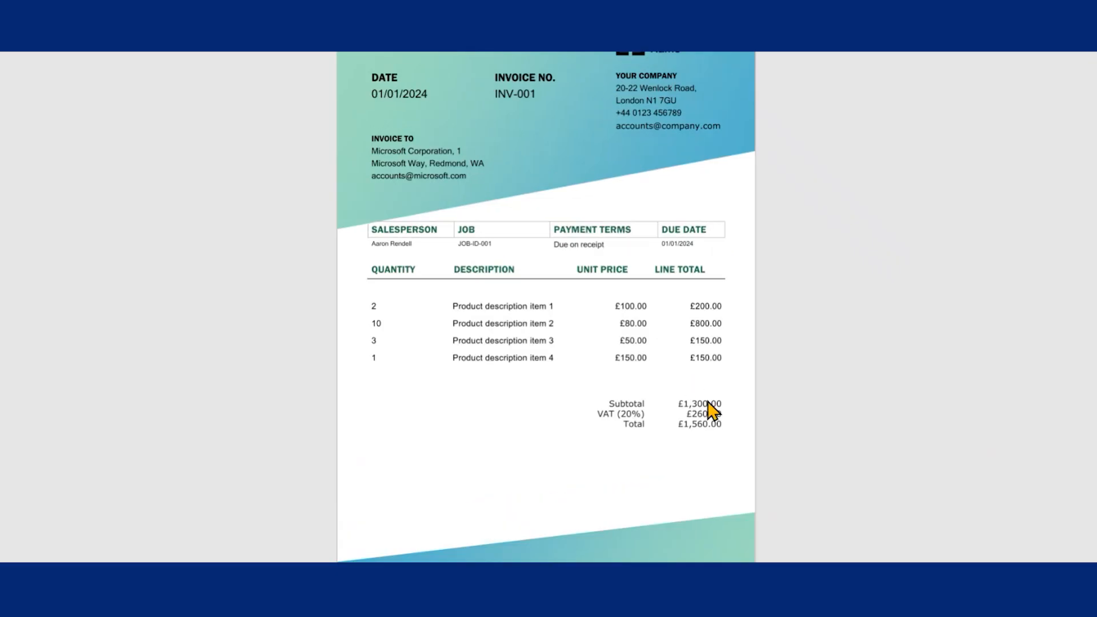
key("Escape")
scroll(426, 387, "down", 2)
double_click(349, 508)
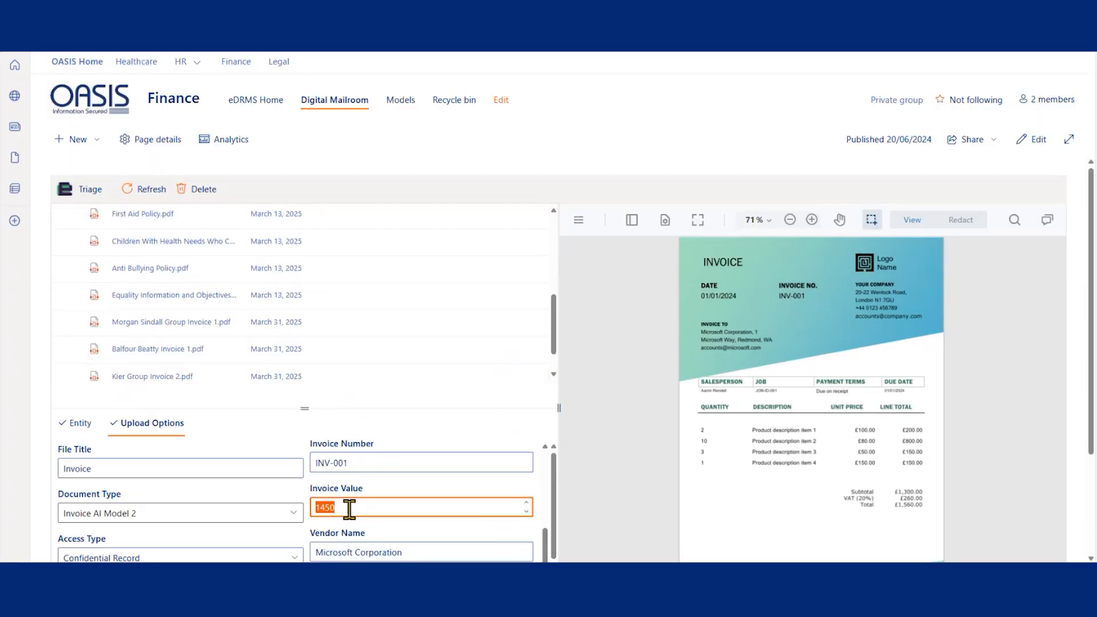
type("1560")
scroll(426, 394, "down", 2)
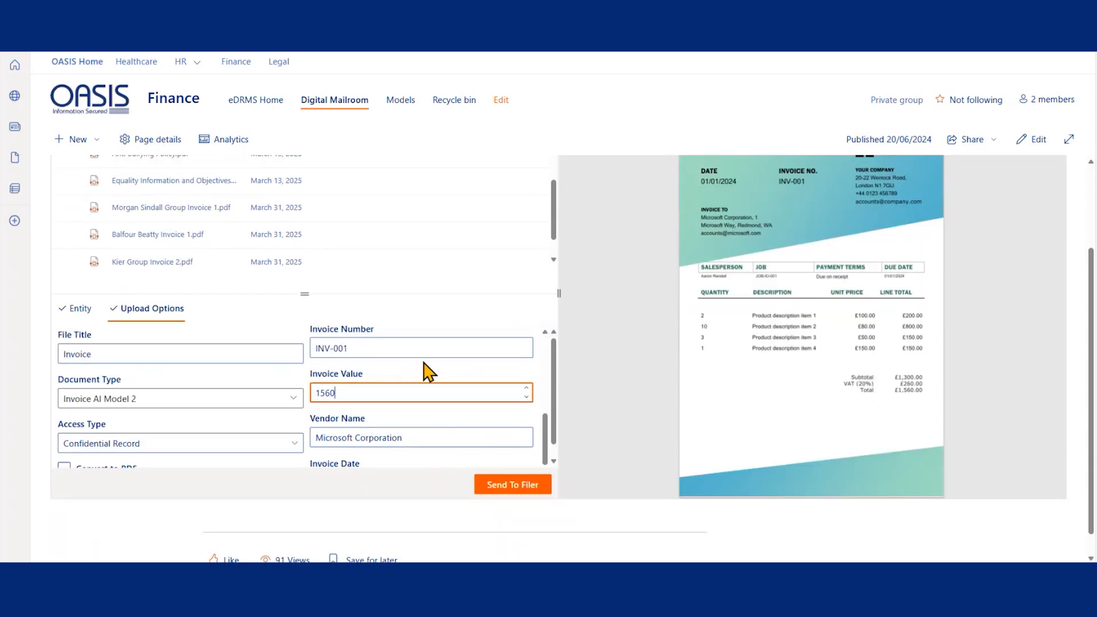
left_click(601, 346)
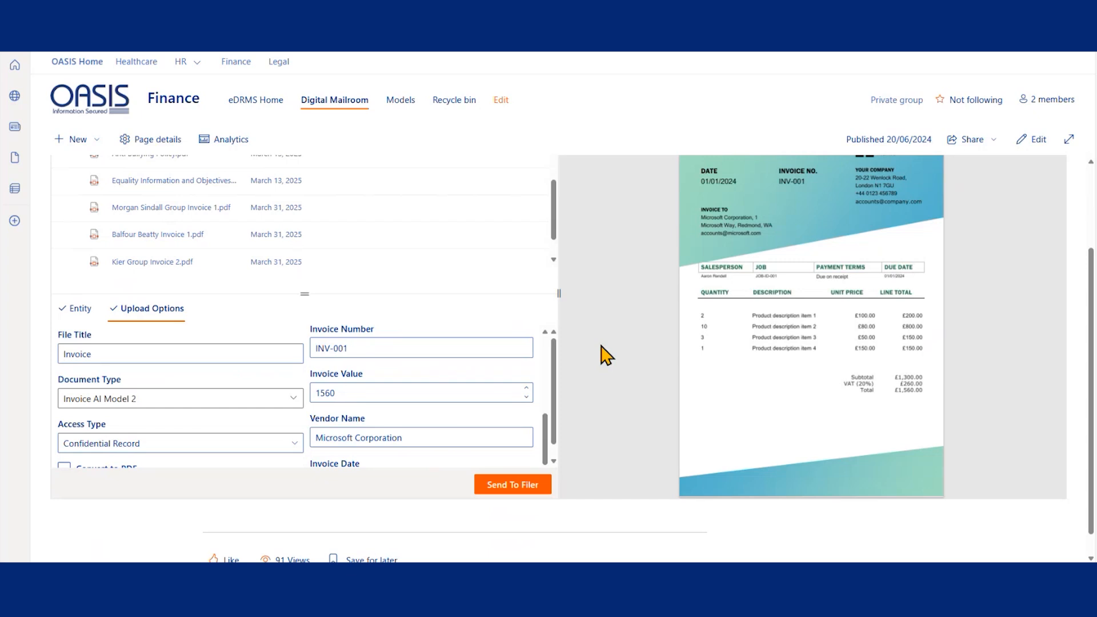
- Enable conversion to PDF for the invoice, and go to the Finance site's eDRMS home page
scroll(262, 371, "down", 1)
left_click(65, 455)
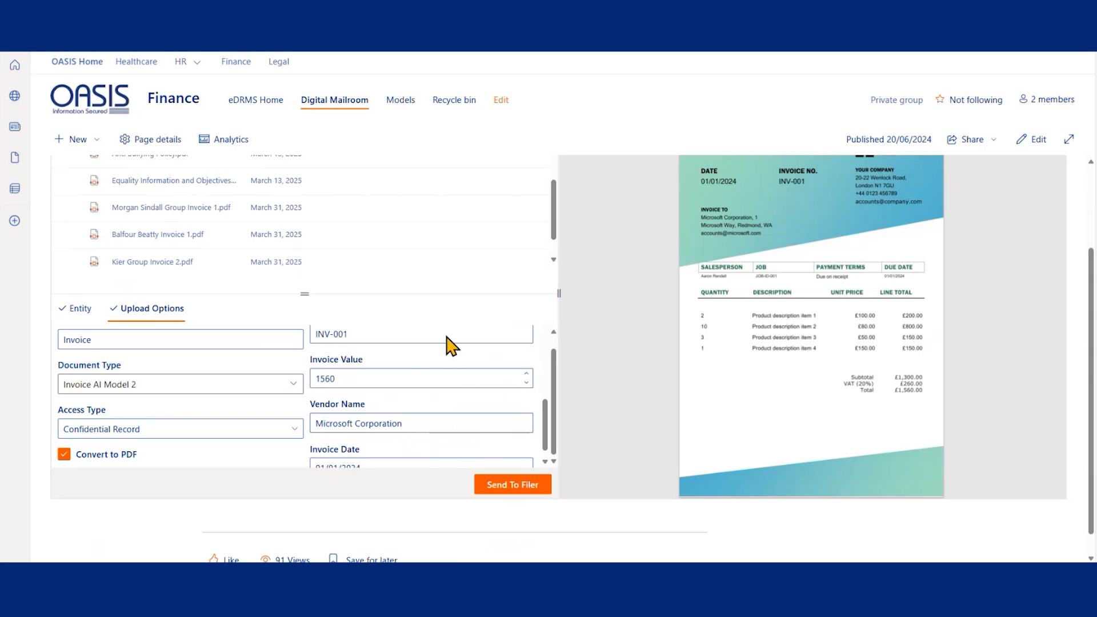
scroll(457, 332, "up", 2)
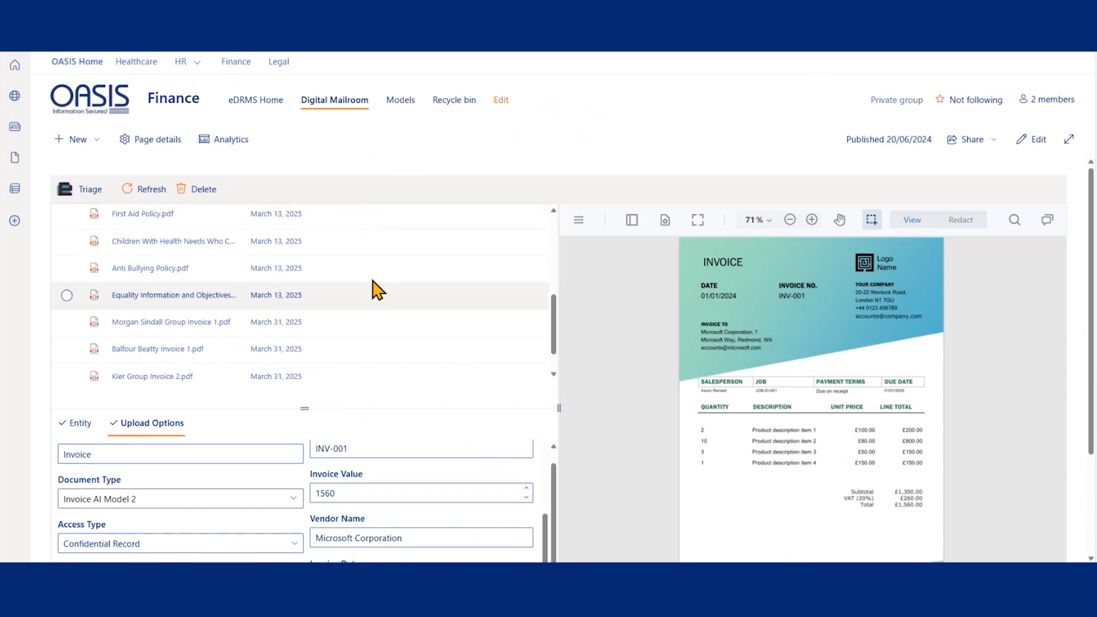
left_click(237, 114)
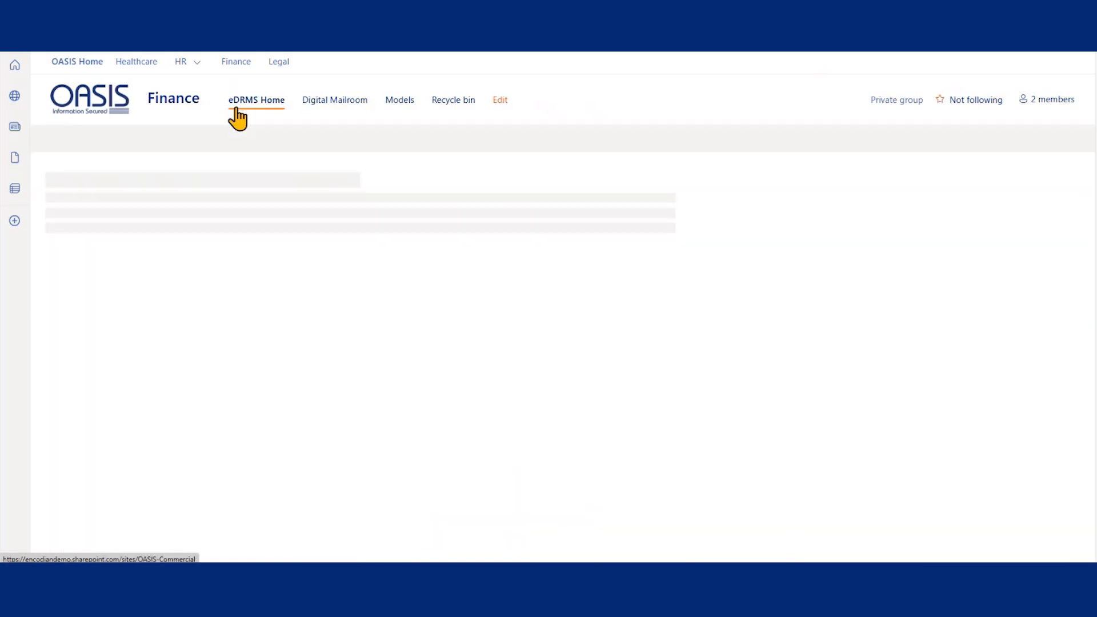